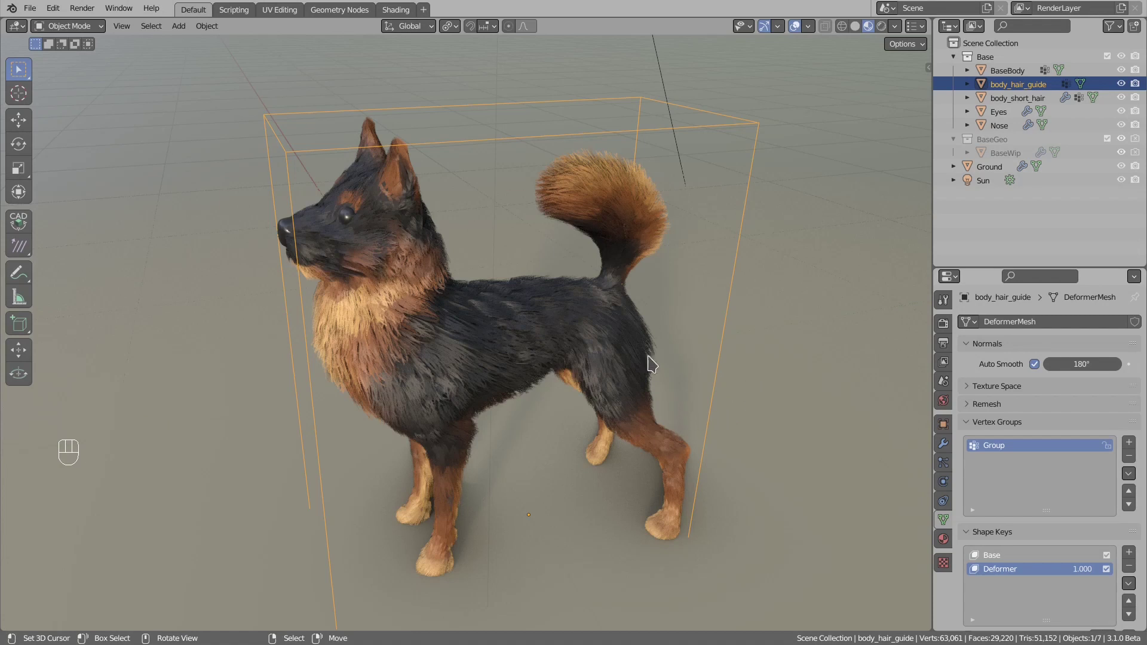
Try moving the body_hair_guide and body_short_hair objects together away from the dog's base body, and undo the move
{"action": "middle_click_drag", "start_coordinate": [647, 357], "coordinate": [524, 355]}
{"action": "middle_click_drag", "start_coordinate": [496, 419], "coordinate": [665, 328]}
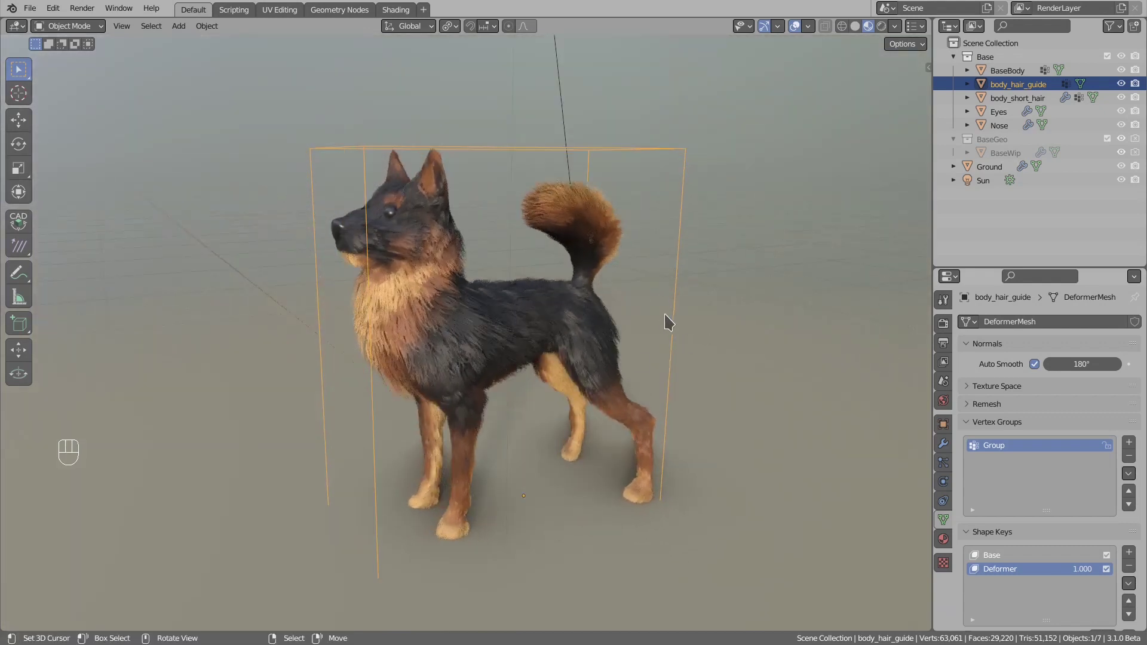
{"action": "key", "text": "shift"}
{"action": "left_click", "coordinate": [492, 308], "text": "shift"}
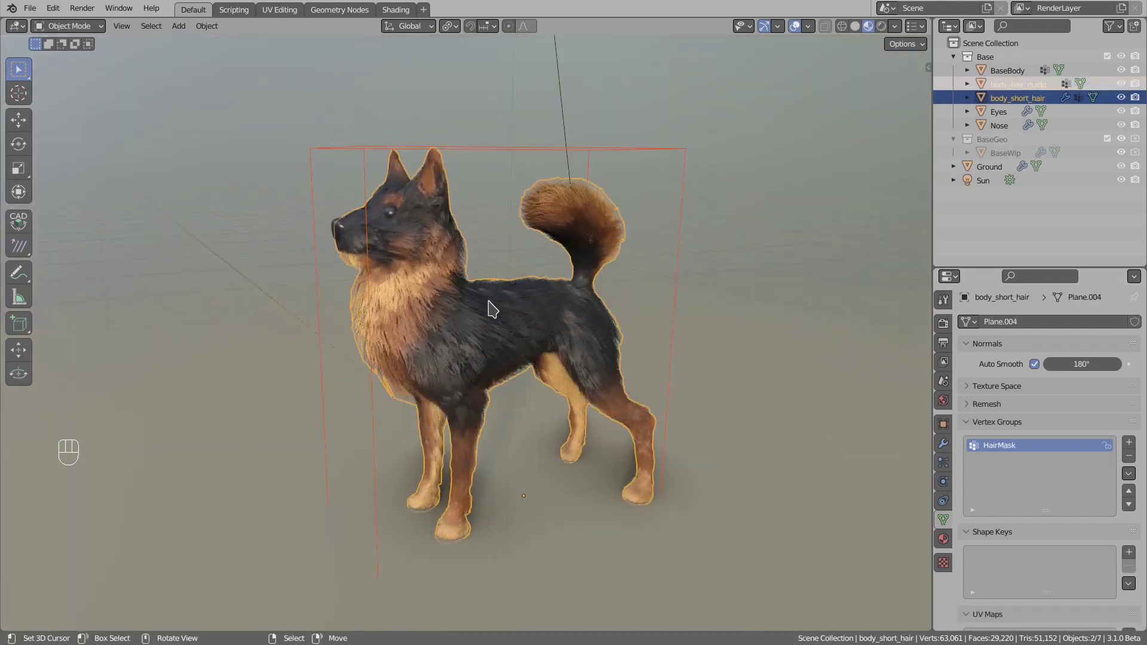
{"action": "key", "text": "g"}
{"action": "left_click", "coordinate": [598, 293]}
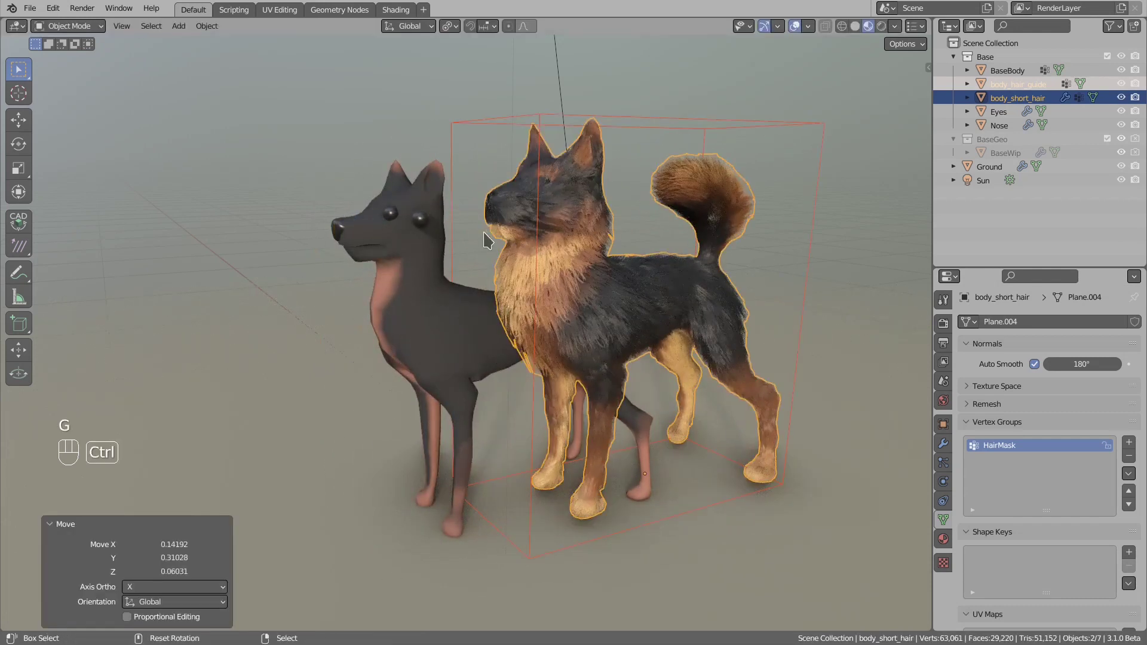
{"action": "key", "text": "ctrl+z"}
{"action": "key", "text": "ctrl+z"}
{"action": "key", "text": "ctrl+z"}
{"action": "left_click", "coordinate": [515, 293]}
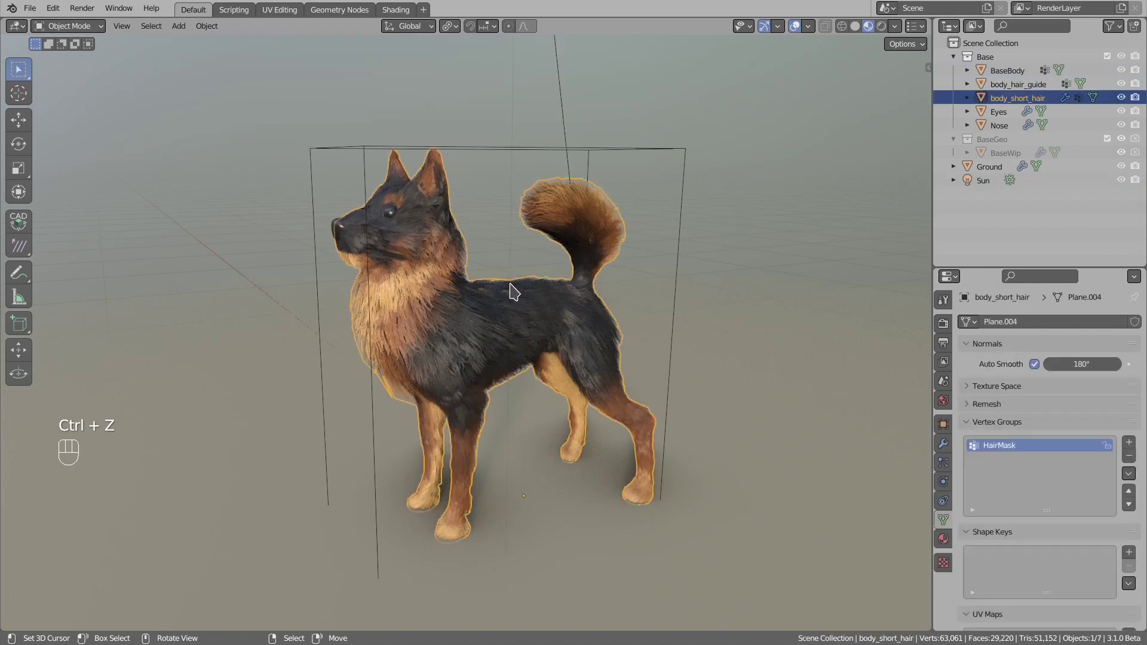
{"action": "key", "text": "g"}
{"action": "right_click", "coordinate": [519, 263]}
Select the body_hair_guide object and switch it to Sculpt Mode
{"action": "right_click", "coordinate": [501, 152]}
{"action": "key", "text": "g"}
{"action": "right_click", "coordinate": [503, 163]}
{"action": "middle_click_drag", "start_coordinate": [492, 242], "coordinate": [472, 278]}
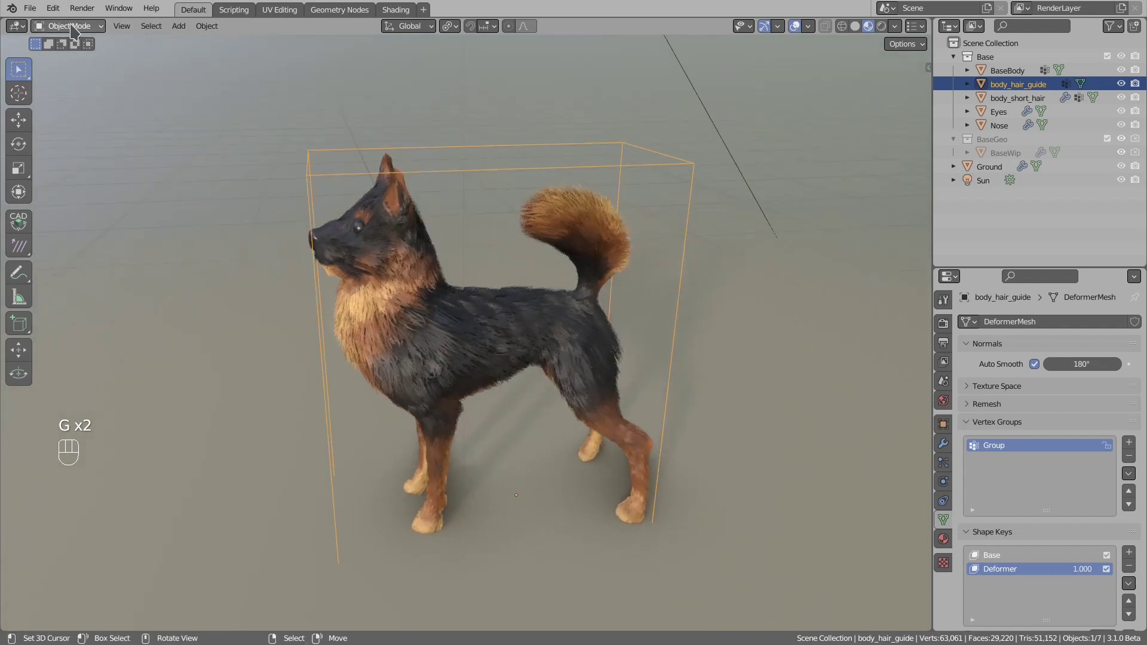
{"action": "left_click", "coordinate": [72, 30]}
{"action": "left_click", "coordinate": [66, 70]}
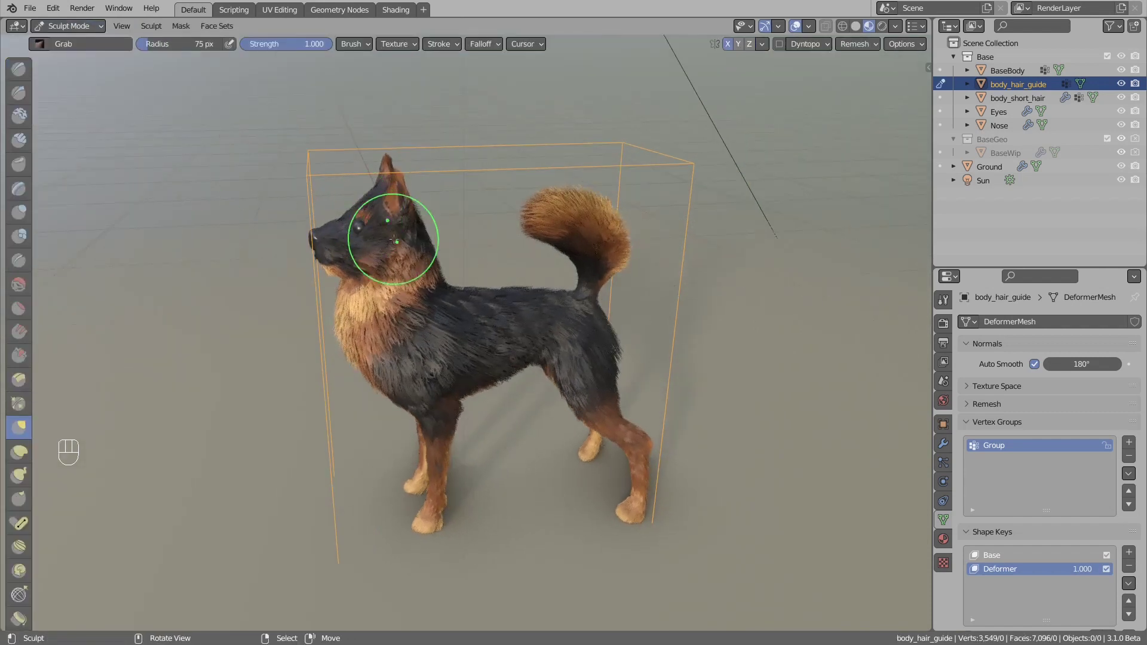
Resize the brush and sculpt the hair guide over the dog's upper back with the Grab and Inflate brushes to raise the fur
{"action": "middle_click_drag", "start_coordinate": [390, 240], "coordinate": [374, 238]}
{"action": "key", "text": "f"}
{"action": "left_click", "coordinate": [489, 289]}
{"action": "mouse_move", "coordinate": [465, 302]}
{"action": "left_mouse_down"}
{"action": "mouse_move", "coordinate": [430, 266]}
{"action": "mouse_move", "coordinate": [448, 258]}
{"action": "mouse_move", "coordinate": [430, 266]}
{"action": "mouse_move", "coordinate": [460, 292]}
{"action": "mouse_move", "coordinate": [475, 286]}
{"action": "left_mouse_up"}
{"action": "key", "text": "i"}
{"action": "key", "text": "g"}
{"action": "middle_click_drag", "start_coordinate": [475, 286], "coordinate": [512, 295]}
Return to Object Mode and, in the Short Hair modifier of body_short_hair, set Puff to 0.010 and adjust Length Rand
{"action": "left_click", "coordinate": [67, 25]}
{"action": "left_click", "coordinate": [61, 41]}
{"action": "scroll", "coordinate": [466, 290], "scroll_direction": "up", "scroll_amount": 1}
{"action": "left_click", "coordinate": [466, 289]}
{"action": "middle_click_drag", "start_coordinate": [420, 258], "coordinate": [438, 270]}
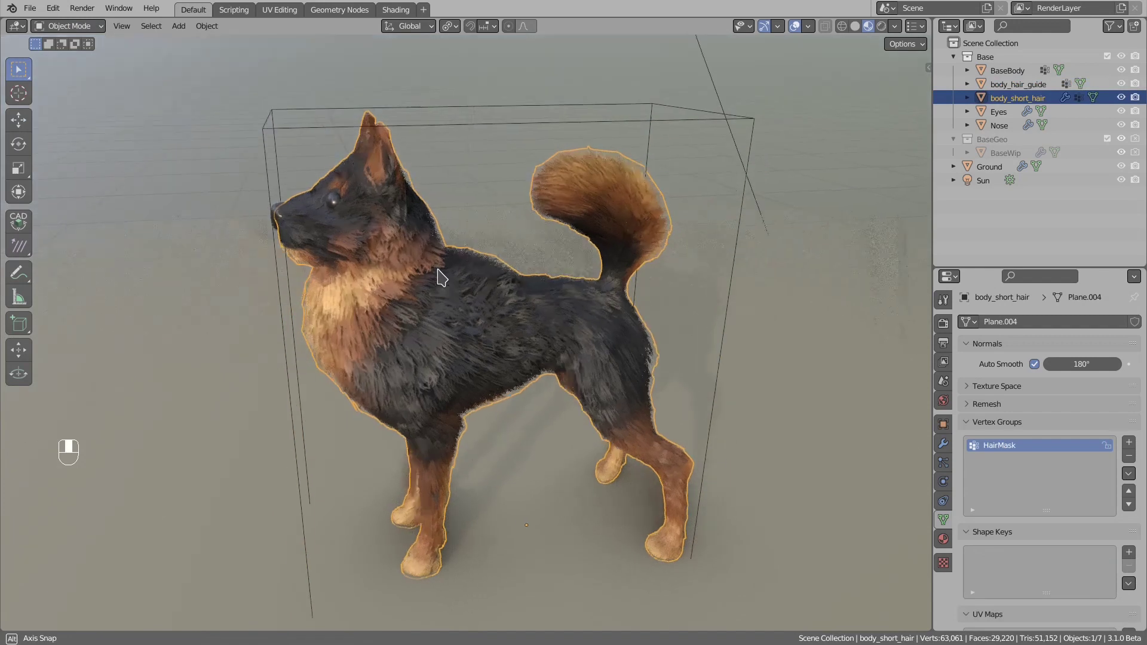
{"action": "left_click", "coordinate": [944, 445]}
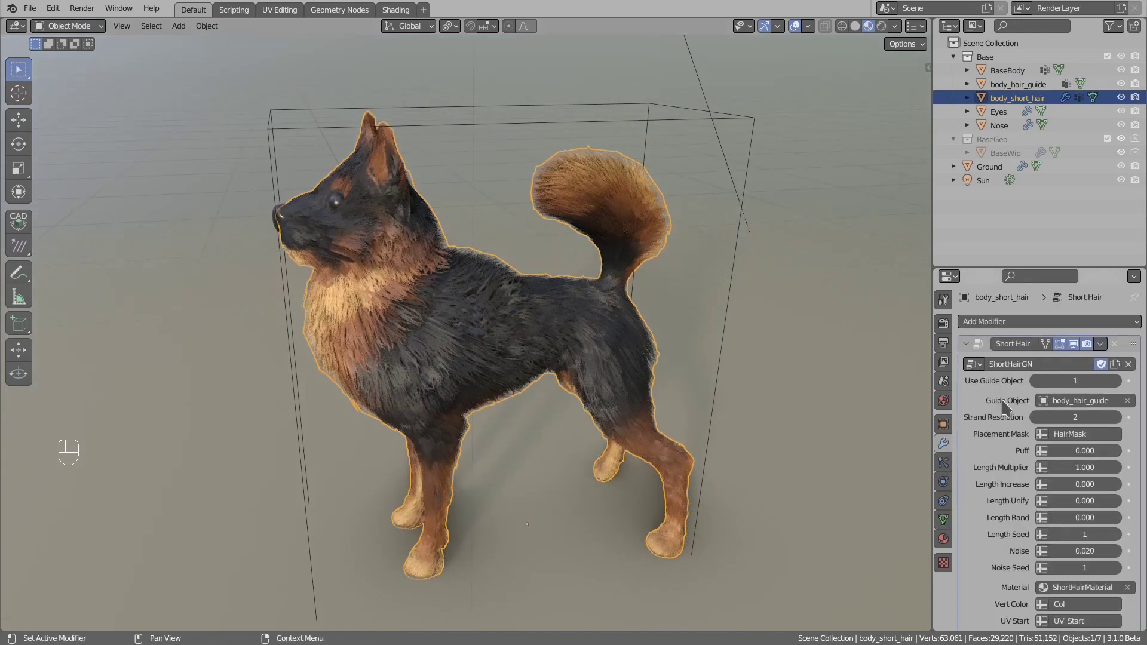
{"action": "scroll", "coordinate": [987, 487], "scroll_direction": "down", "scroll_amount": 2}
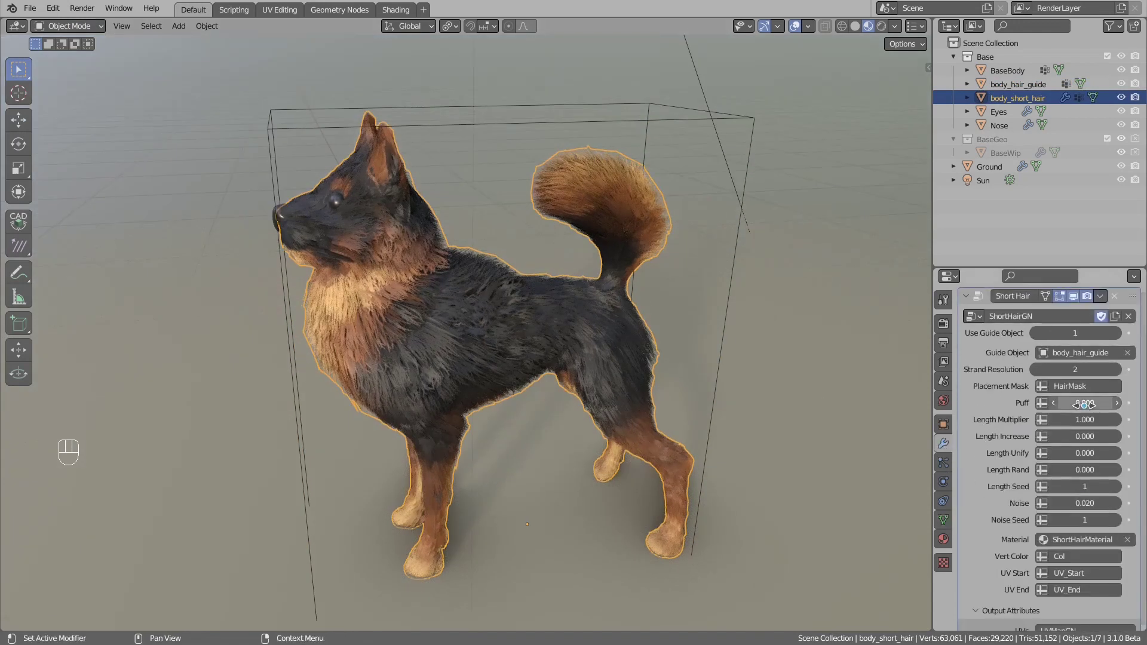
{"action": "mouse_move", "coordinate": [1078, 403]}
{"action": "left_mouse_down"}
{"action": "mouse_move", "coordinate": [1093, 403]}
{"action": "mouse_move", "coordinate": [1082, 403]}
{"action": "left_mouse_up"}
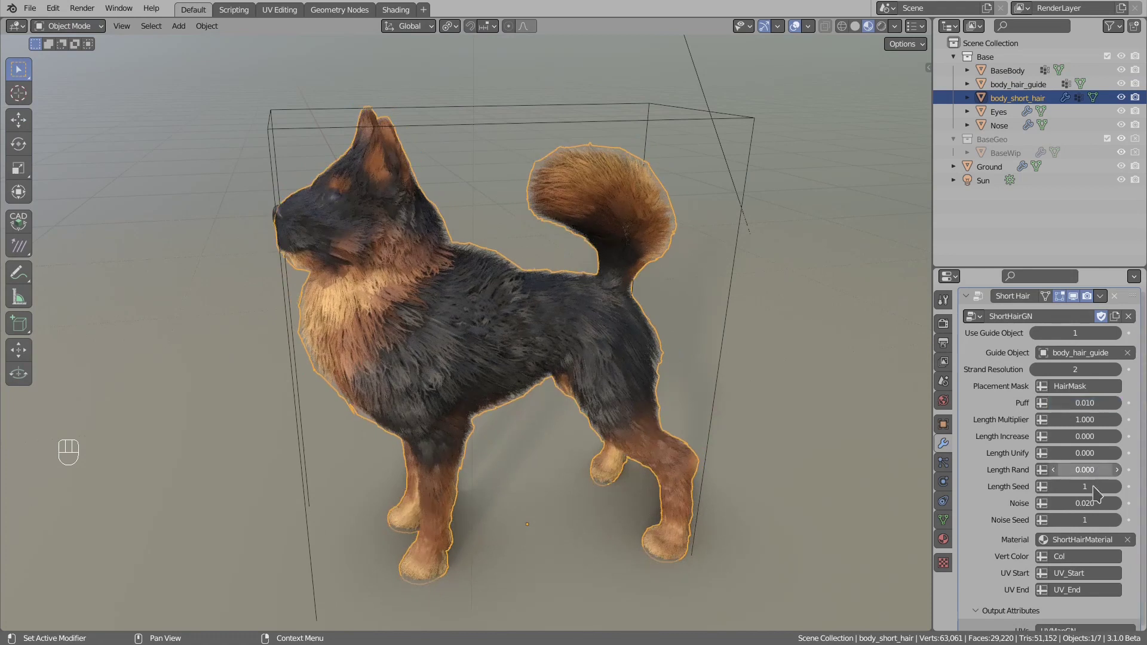
{"action": "left_click_drag", "start_coordinate": [1084, 470], "coordinate": [1106, 437]}
{"action": "middle_click_drag", "start_coordinate": [335, 263], "coordinate": [451, 283]}
Deselect everything and open the recent file with the hairless dog
{"action": "key", "text": "alt+a"}
{"action": "left_click", "coordinate": [29, 7]}
{"action": "mouse_move", "coordinate": [116, 67]}
{"action": "left_click", "coordinate": [177, 68]}
Select the BaseBody mesh and generate fur on it with Hair Tool's Setup Short Hair operator
{"action": "left_click", "coordinate": [512, 345]}
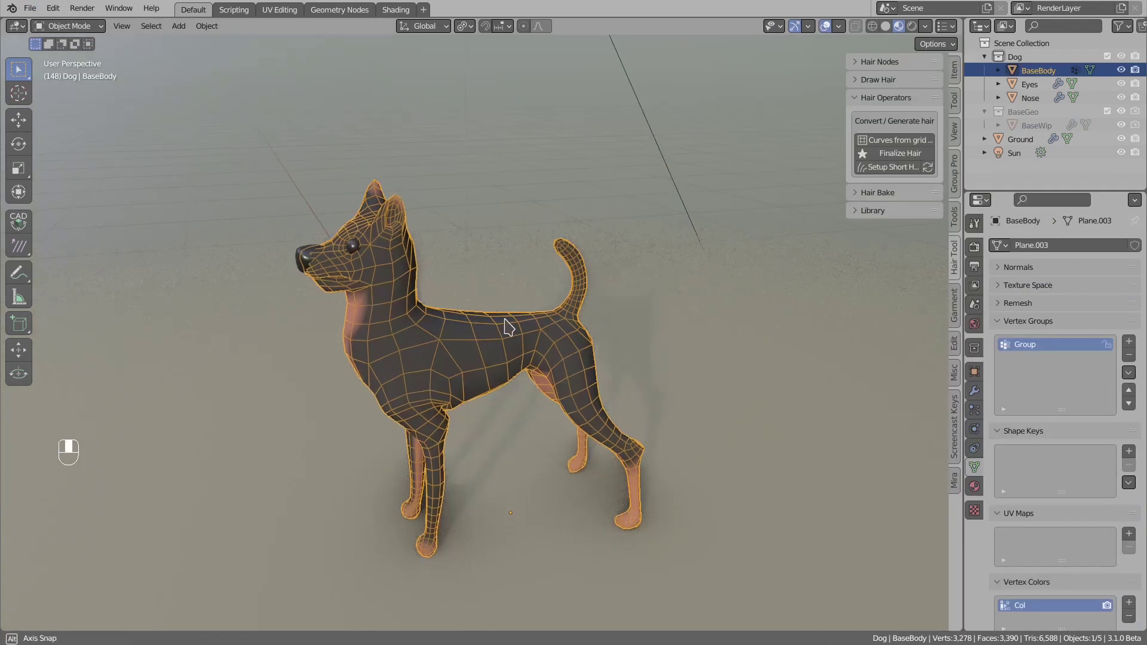
{"action": "key", "text": "alt+a"}
{"action": "middle_click_drag", "start_coordinate": [454, 312], "coordinate": [376, 242]}
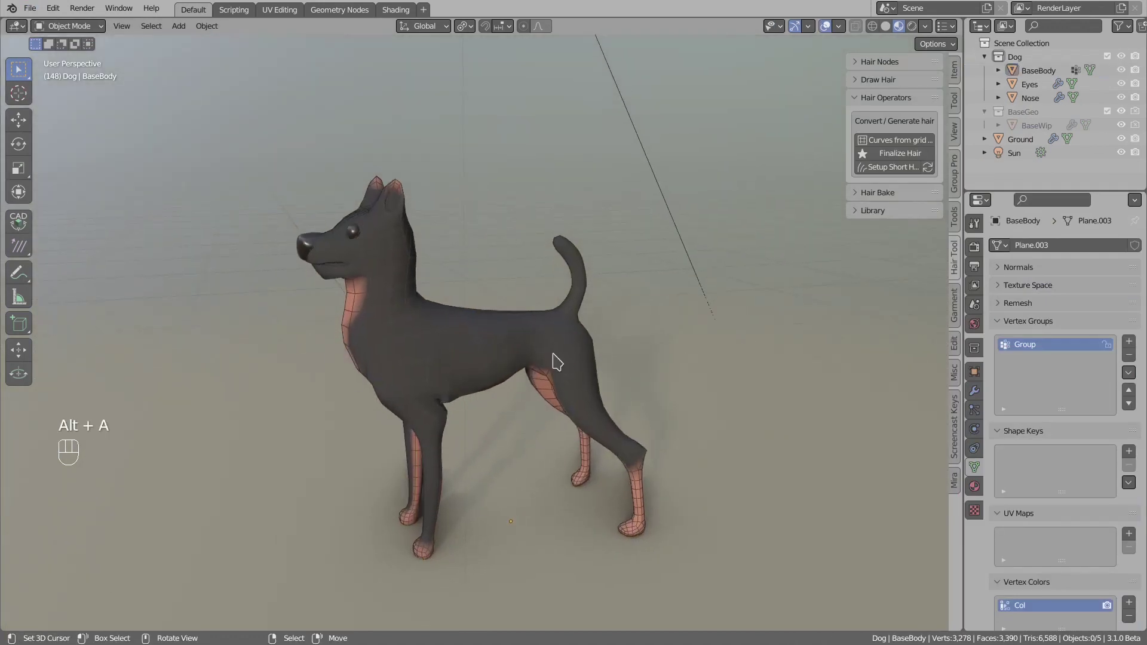
{"action": "left_click", "coordinate": [417, 341]}
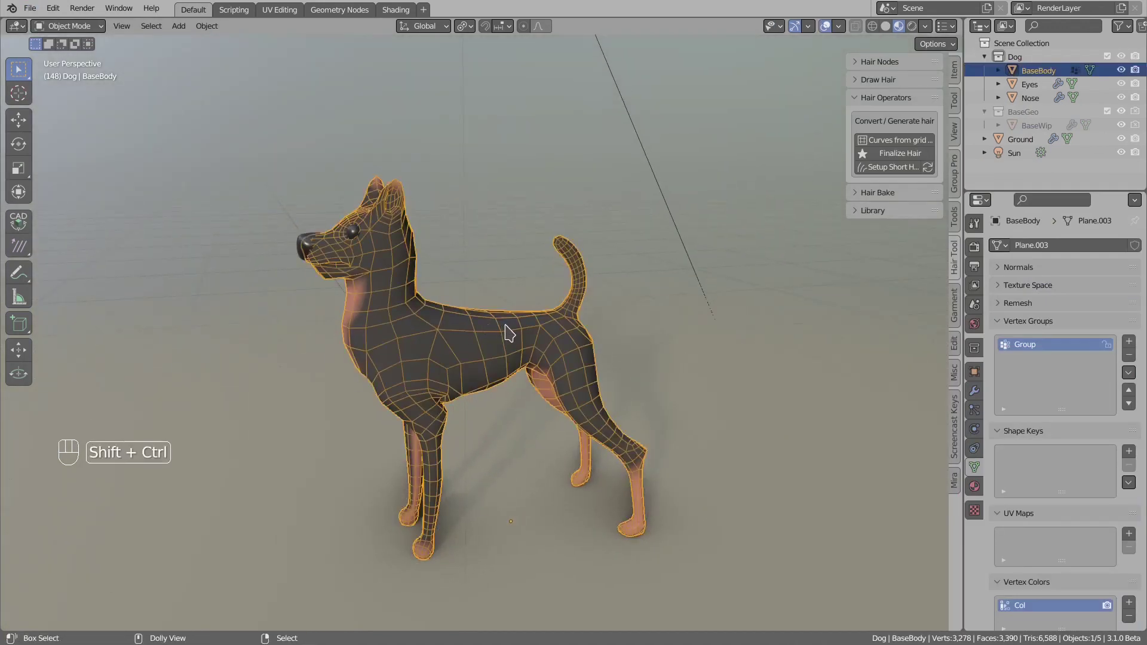
{"action": "key", "text": "ctrl+shift+h"}
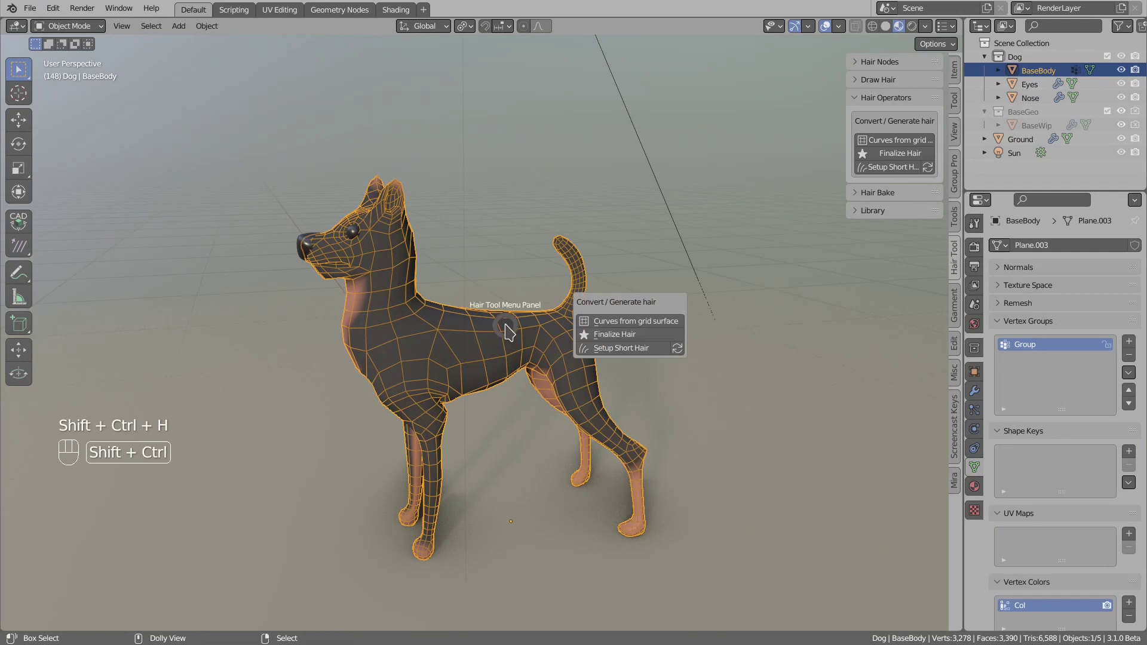
{"action": "left_click", "coordinate": [624, 349]}
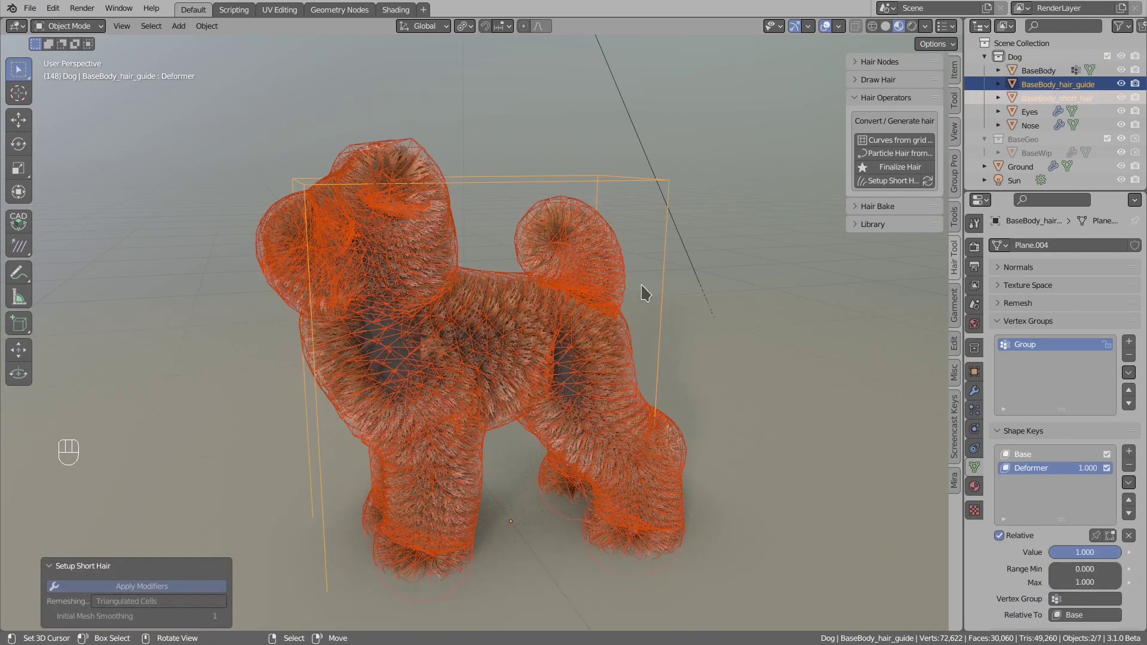
{"action": "left_click", "coordinate": [534, 293]}
{"action": "key", "text": "alt+q"}
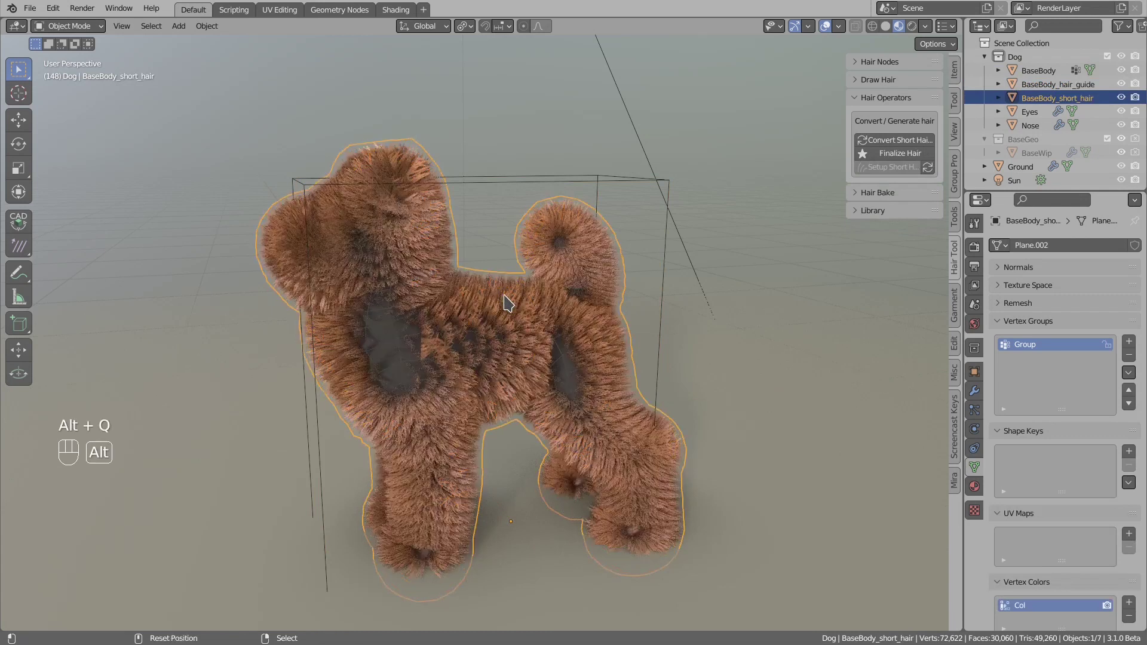
{"action": "left_click", "coordinate": [514, 185]}
{"action": "key", "text": "g"}
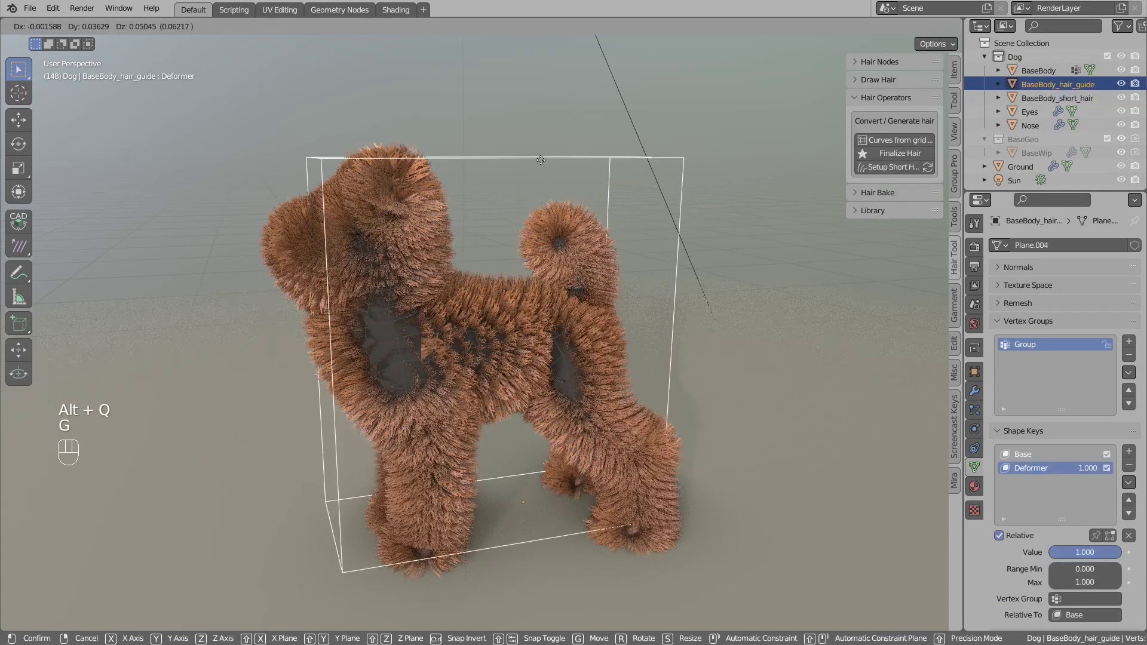
{"action": "left_click", "coordinate": [520, 187]}
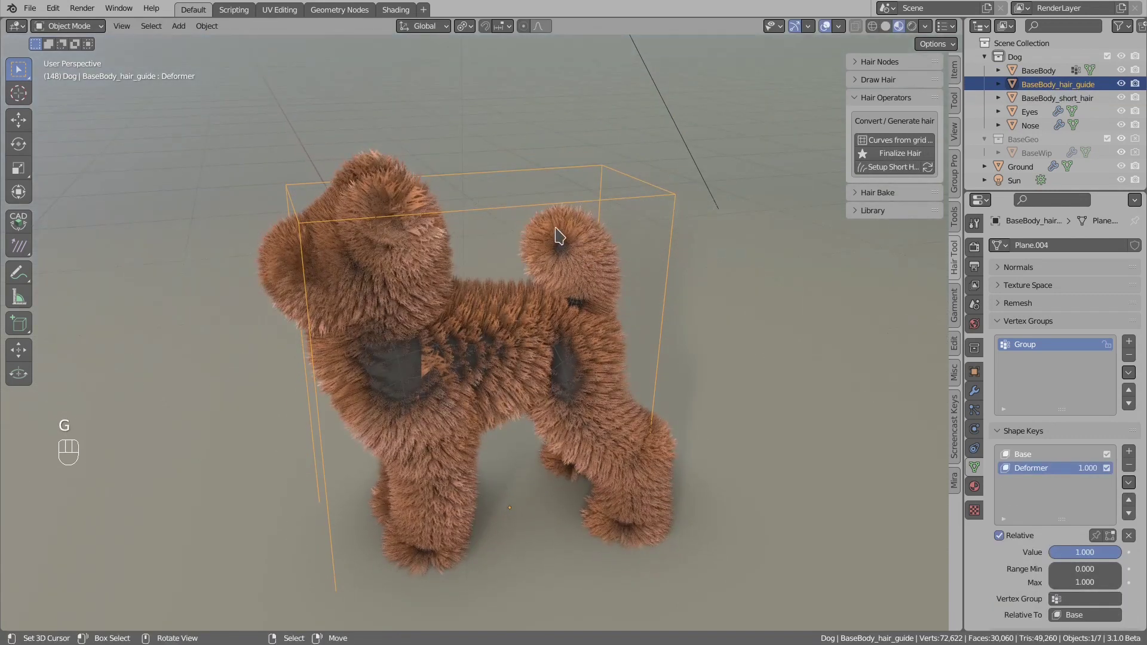
{"action": "middle_click_drag", "start_coordinate": [460, 273], "coordinate": [541, 264]}
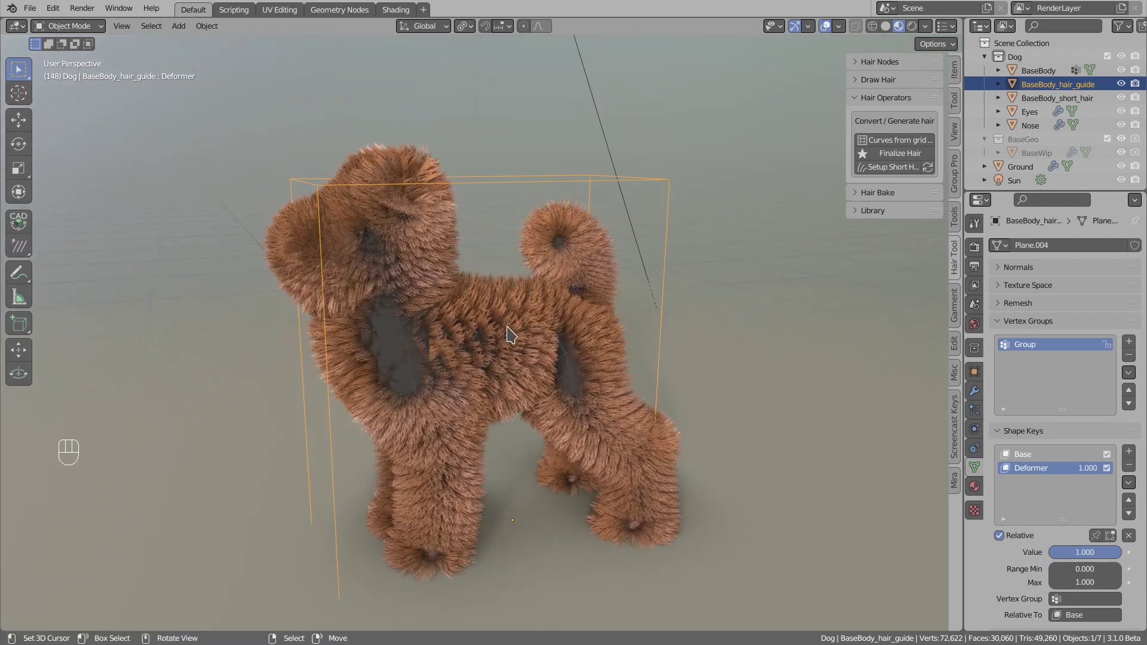
{"action": "middle_click_drag", "start_coordinate": [549, 303], "coordinate": [537, 280]}
Lower the Puff value in the Short Hair modifier of BaseBody_short_hair so the fur lies close to the body
{"action": "left_click", "coordinate": [510, 300]}
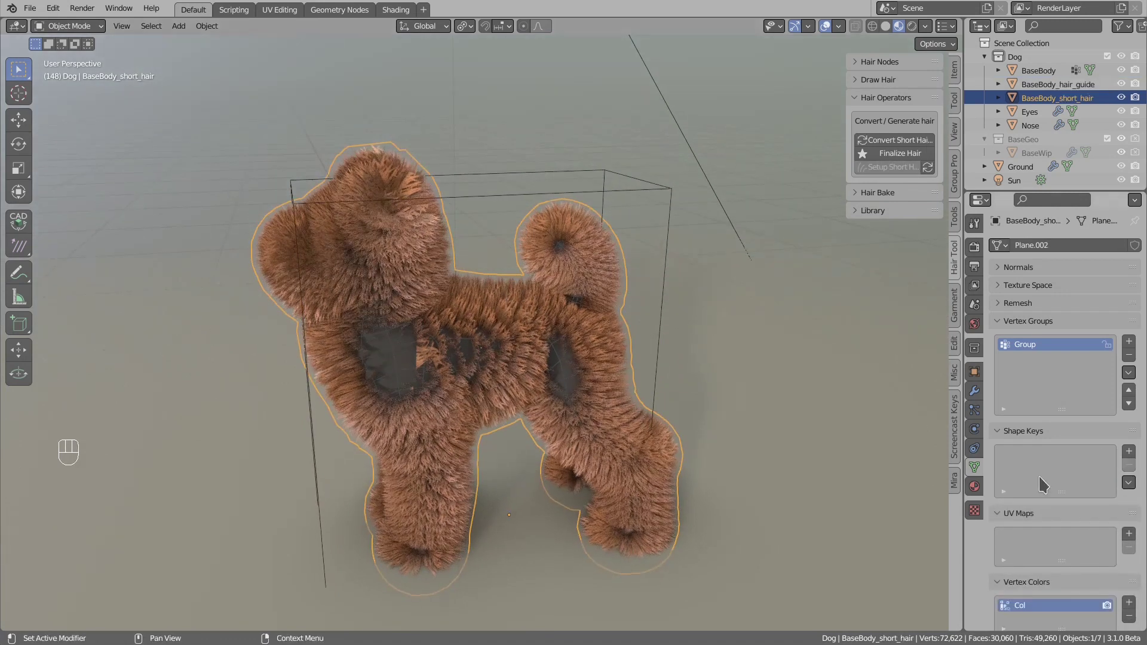
{"action": "left_click", "coordinate": [974, 390]}
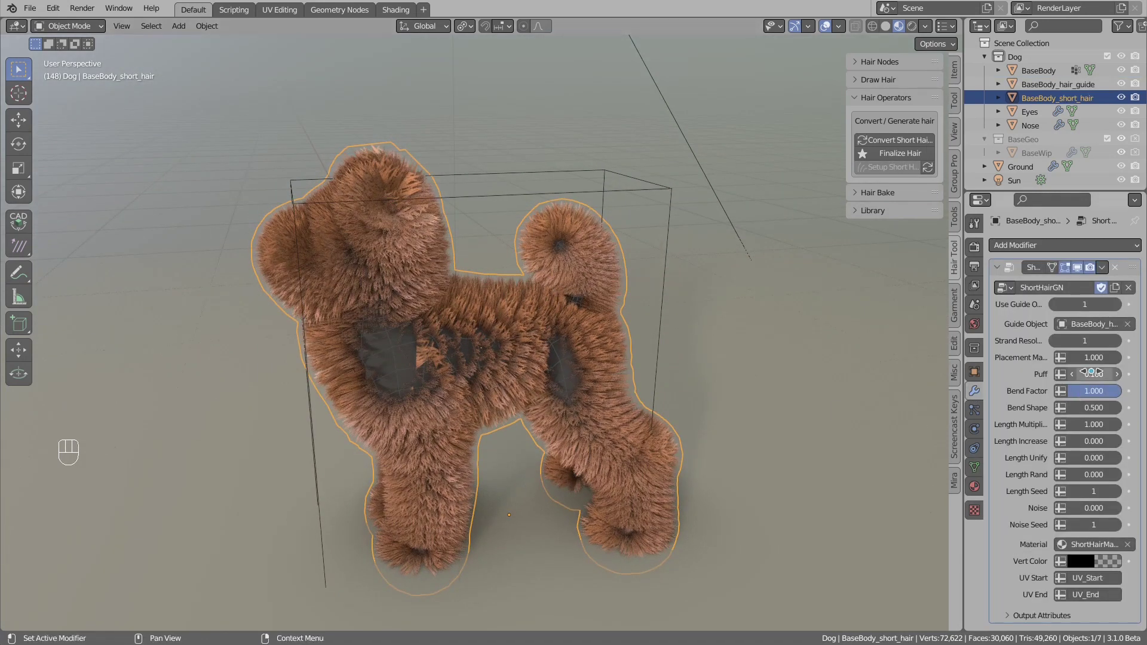
{"action": "mouse_move", "coordinate": [1113, 374]}
{"action": "left_mouse_down", "text": "shift"}
{"action": "mouse_move", "coordinate": [1068, 374]}
{"action": "mouse_move", "coordinate": [1103, 375]}
{"action": "left_mouse_up", "text": "shift"}
{"action": "middle_click_drag", "start_coordinate": [455, 301], "coordinate": [419, 311]}
Select the BaseBody_hair_guide object and enter Sculpt Mode with the Grab brush
{"action": "left_click", "coordinate": [424, 212]}
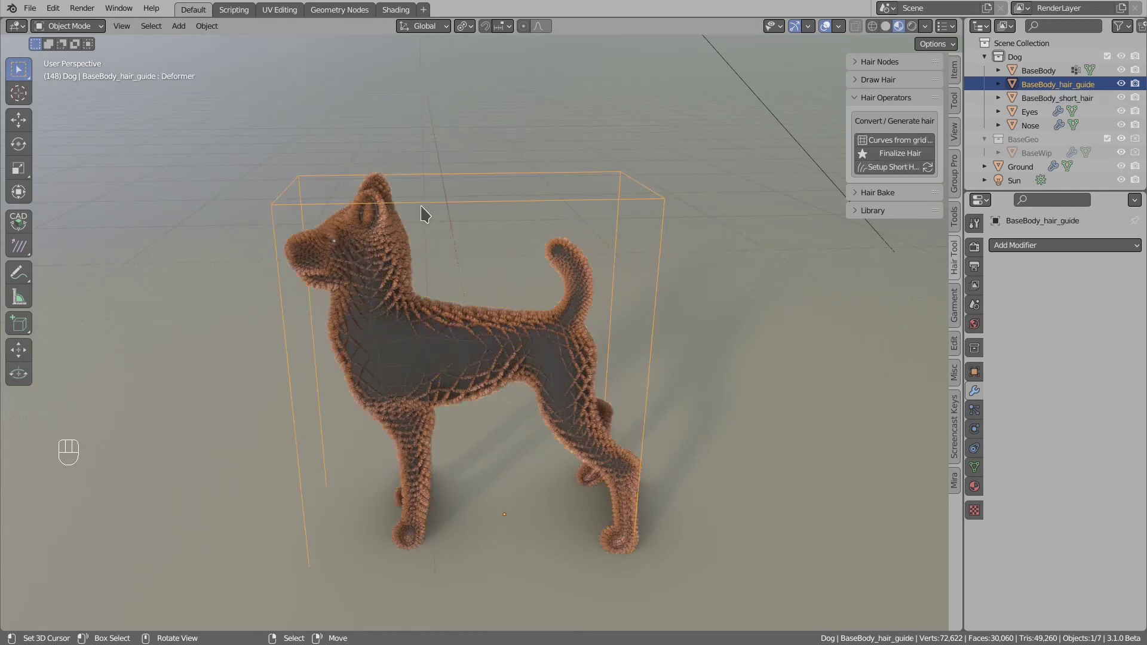
{"action": "left_click", "coordinate": [86, 27]}
{"action": "left_click", "coordinate": [66, 70]}
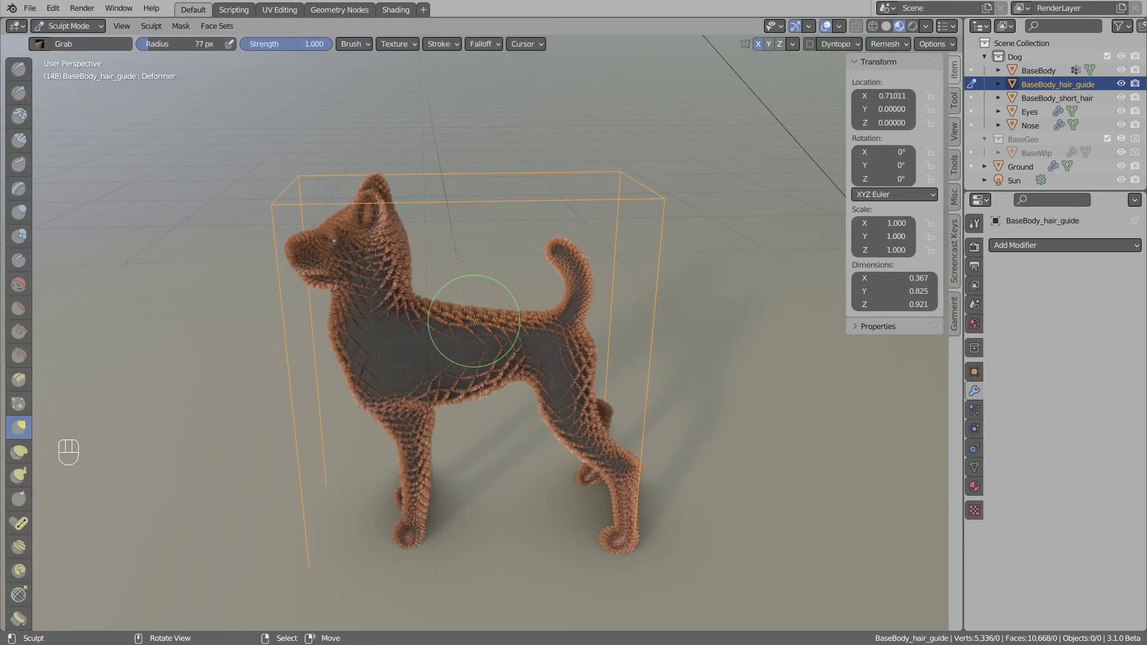
{"action": "middle_click_drag", "start_coordinate": [454, 326], "coordinate": [461, 329]}
{"action": "key", "text": "g"}
Comb the fur on the dog's flank and shoulder with the Grab brush at 98 px radius, undoing the last stroke
{"action": "mouse_move", "coordinate": [461, 329]}
{"action": "left_mouse_down"}
{"action": "mouse_move", "coordinate": [402, 356]}
{"action": "mouse_move", "coordinate": [399, 342]}
{"action": "left_mouse_up"}
{"action": "middle_click_drag", "start_coordinate": [399, 342], "coordinate": [379, 335]}
{"action": "left_click_drag", "start_coordinate": [378, 334], "coordinate": [370, 333]}
{"action": "key", "text": "ctrl+z"}
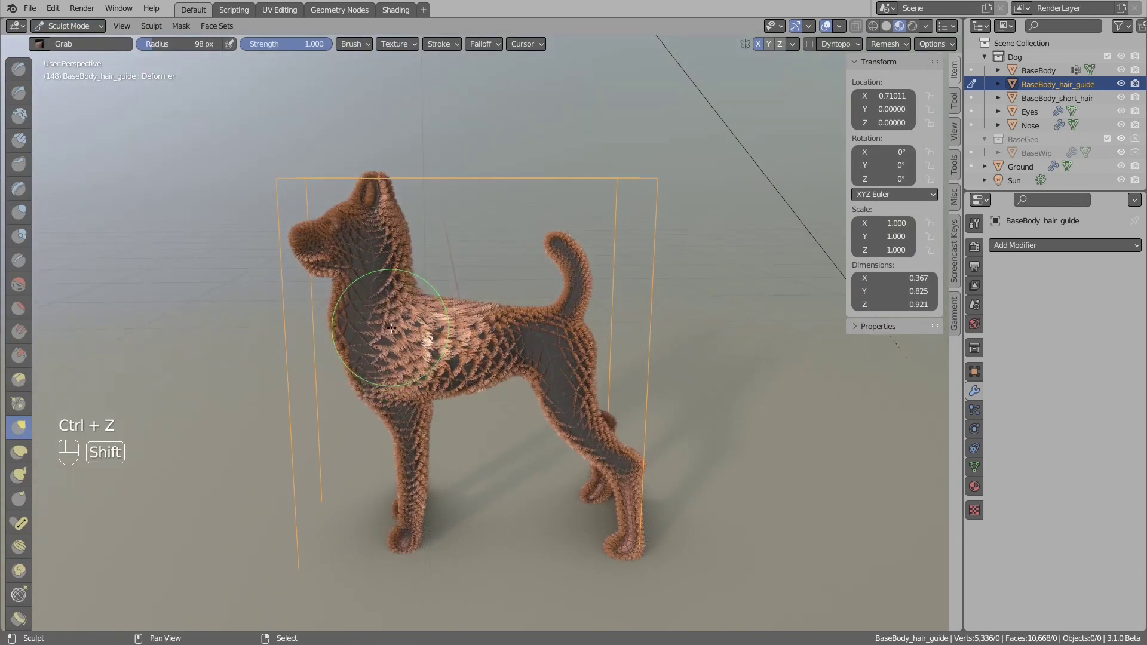
{"action": "middle_click_drag", "start_coordinate": [390, 315], "coordinate": [410, 342], "text": "shift"}
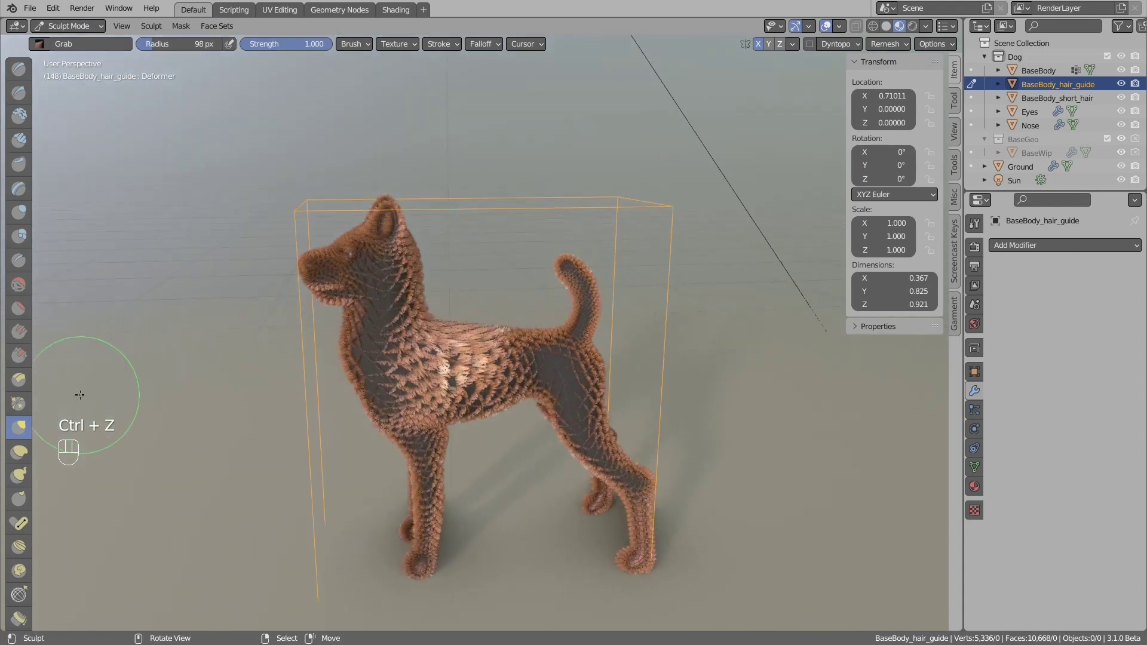
Switch to the Nudge brush and comb the fur on the shoulder, chest and front leg downward
{"action": "left_click_drag", "start_coordinate": [32, 401], "coordinate": [94, 402]}
{"action": "left_click", "coordinate": [66, 549]}
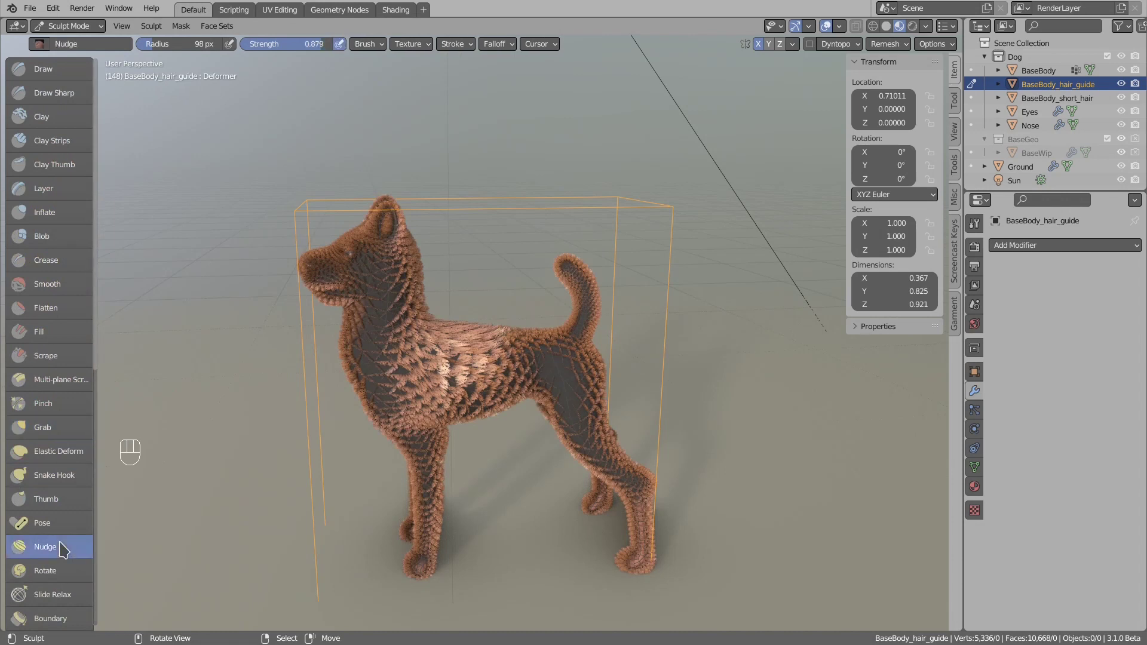
{"action": "middle_click_drag", "start_coordinate": [476, 397], "coordinate": [460, 376]}
{"action": "left_click_drag", "start_coordinate": [383, 329], "coordinate": [363, 410]}
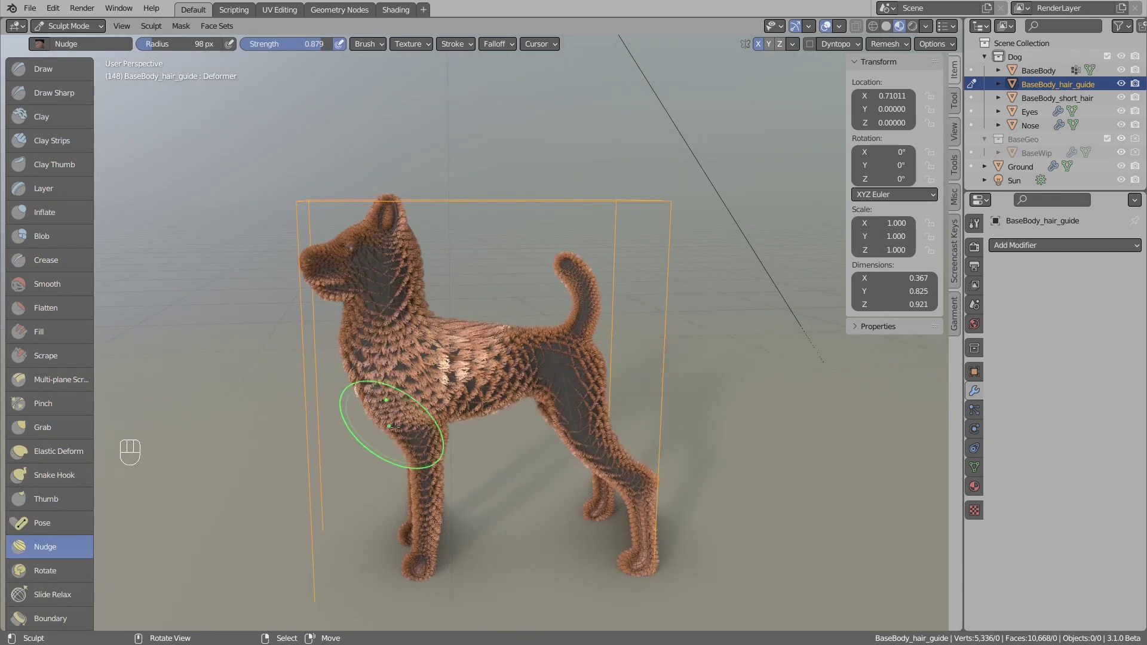
{"action": "left_click_drag", "start_coordinate": [417, 449], "coordinate": [412, 468]}
{"action": "left_click_drag", "start_coordinate": [423, 486], "coordinate": [425, 528]}
Comb the flank fur toward the rear and the fur on the hip and hind leg downward with the Nudge brush
{"action": "left_click_drag", "start_coordinate": [485, 384], "coordinate": [545, 358]}
{"action": "middle_click_drag", "start_coordinate": [559, 349], "coordinate": [551, 347]}
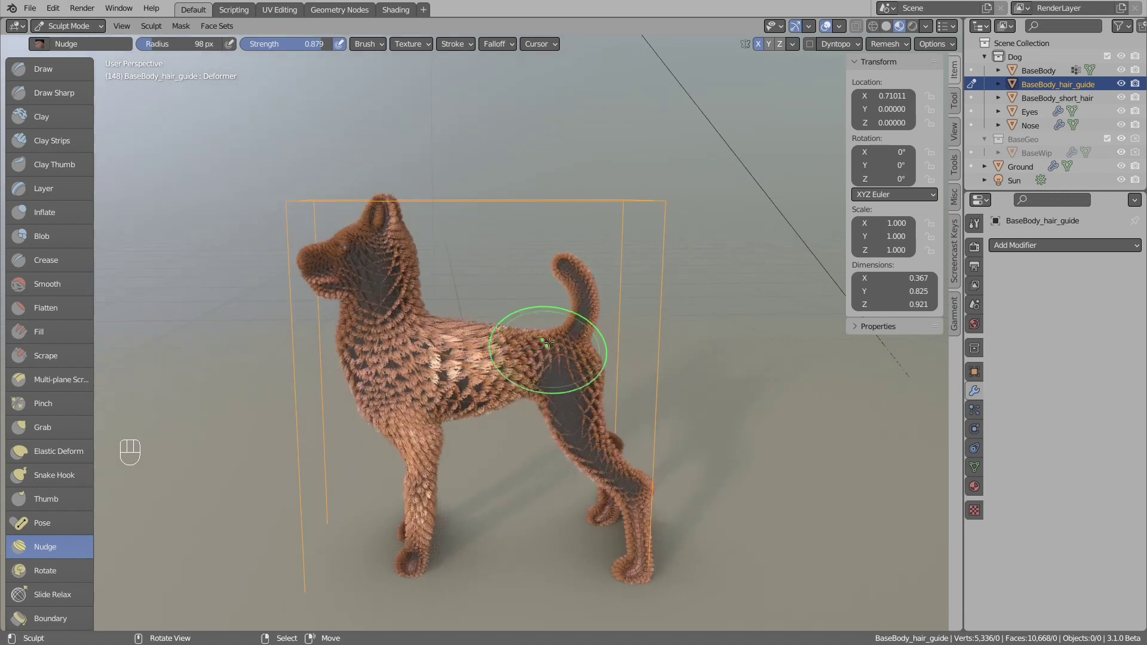
{"action": "mouse_move", "coordinate": [551, 347]}
{"action": "left_mouse_down"}
{"action": "mouse_move", "coordinate": [563, 350]}
{"action": "mouse_move", "coordinate": [546, 379]}
{"action": "mouse_move", "coordinate": [576, 414]}
{"action": "mouse_move", "coordinate": [581, 405]}
{"action": "mouse_move", "coordinate": [596, 468]}
{"action": "mouse_move", "coordinate": [628, 474]}
{"action": "left_mouse_up"}
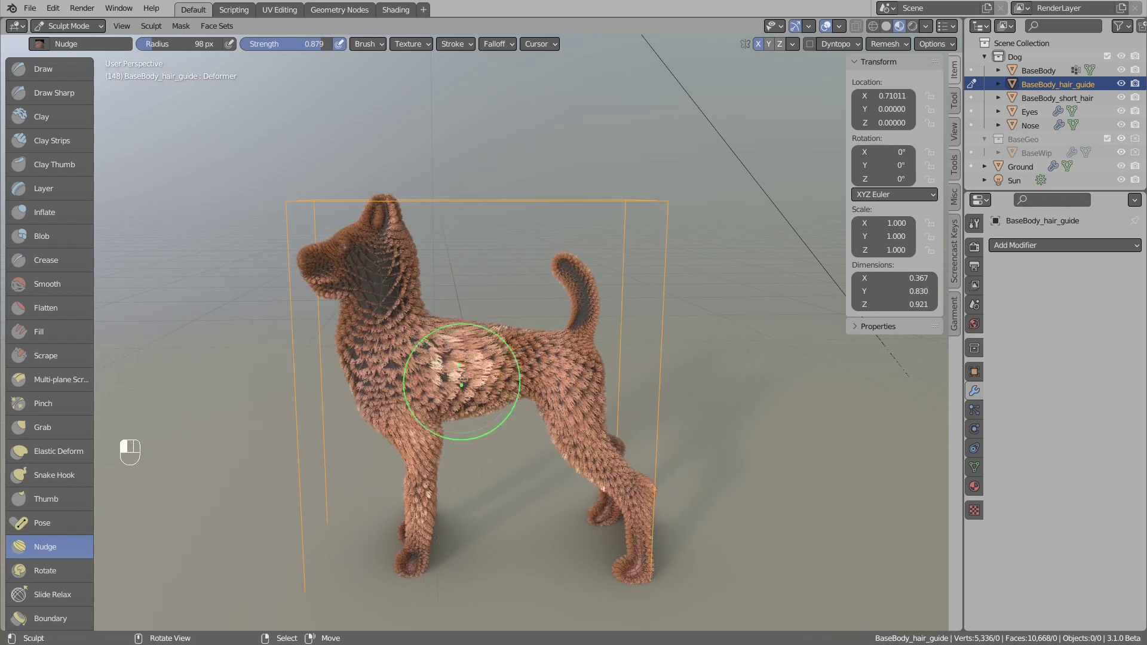
Comb the fur on the dog's neck, head and muzzle backward with the Nudge brush
{"action": "left_click_drag", "start_coordinate": [387, 294], "coordinate": [396, 281]}
{"action": "mouse_move", "coordinate": [397, 280]}
{"action": "middle_mouse_down"}
{"action": "mouse_move", "coordinate": [427, 319]}
{"action": "mouse_move", "coordinate": [412, 383]}
{"action": "mouse_move", "coordinate": [436, 361]}
{"action": "middle_mouse_up"}
{"action": "scroll", "coordinate": [436, 361], "scroll_direction": "up", "scroll_amount": 3}
{"action": "mouse_move", "coordinate": [562, 455]}
{"action": "middle_mouse_down"}
{"action": "mouse_move", "coordinate": [537, 501]}
{"action": "mouse_move", "coordinate": [583, 443]}
{"action": "middle_mouse_up"}
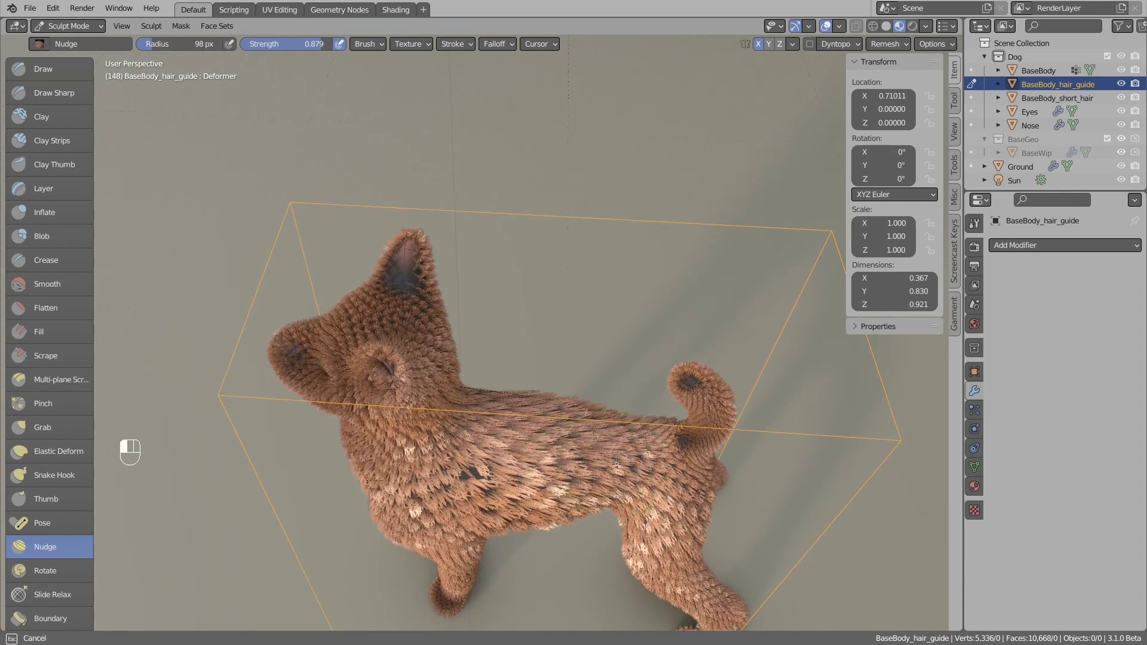
{"action": "mouse_move", "coordinate": [458, 398]}
{"action": "middle_mouse_down"}
{"action": "mouse_move", "coordinate": [384, 397]}
{"action": "mouse_move", "coordinate": [484, 432]}
{"action": "mouse_move", "coordinate": [493, 392]}
{"action": "mouse_move", "coordinate": [529, 384]}
{"action": "mouse_move", "coordinate": [496, 350]}
{"action": "middle_mouse_up"}
{"action": "scroll", "coordinate": [496, 347], "scroll_direction": "up", "scroll_amount": 6}
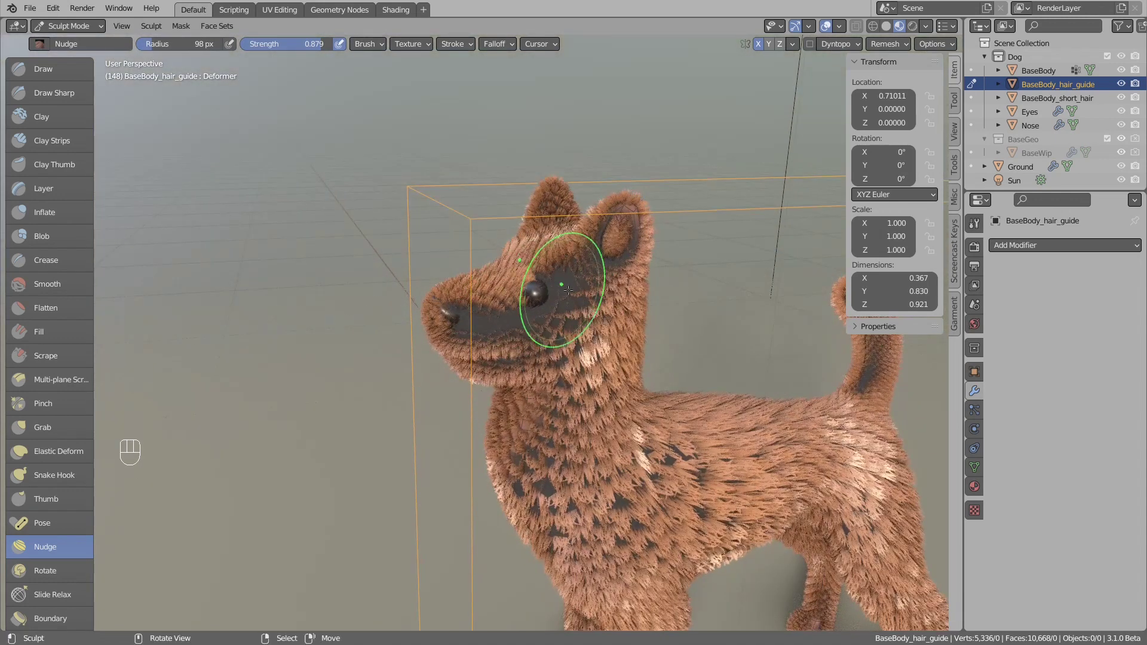
Enlarge the Nudge brush radius to 136 px and comb the fur across the chest and lower neck
{"action": "mouse_move", "coordinate": [580, 297]}
{"action": "middle_mouse_down"}
{"action": "mouse_move", "coordinate": [487, 315]}
{"action": "mouse_move", "coordinate": [511, 336]}
{"action": "mouse_move", "coordinate": [535, 311]}
{"action": "mouse_move", "coordinate": [530, 283]}
{"action": "mouse_move", "coordinate": [549, 283]}
{"action": "mouse_move", "coordinate": [563, 404]}
{"action": "middle_mouse_up"}
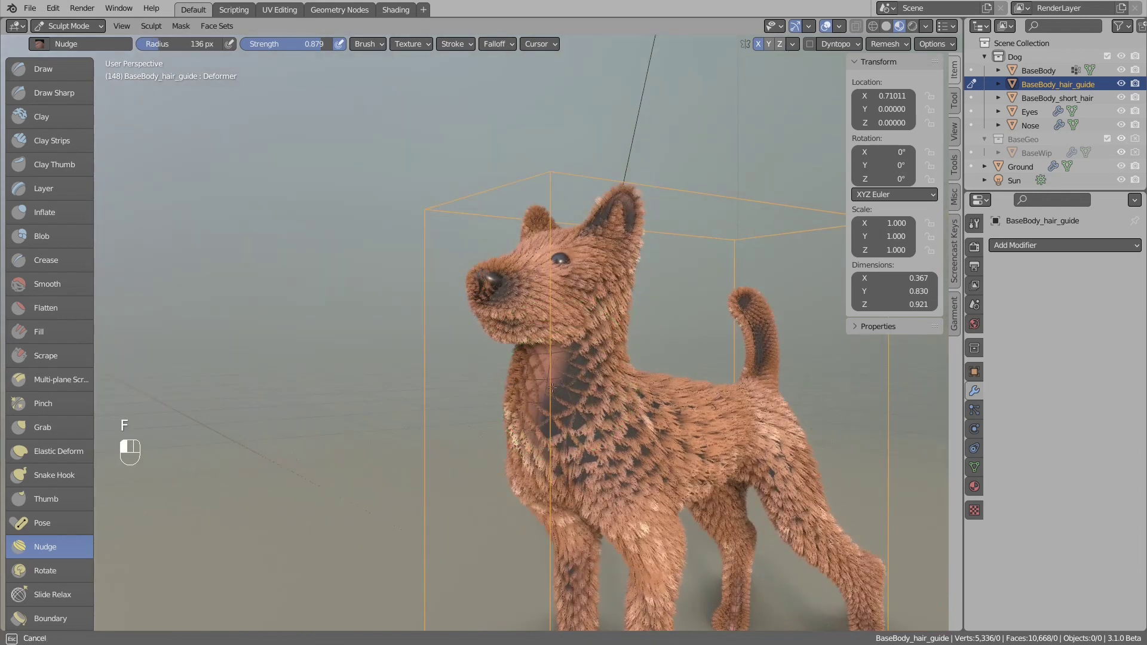
{"action": "mouse_move", "coordinate": [564, 473]}
{"action": "left_mouse_down"}
{"action": "mouse_move", "coordinate": [566, 498]}
{"action": "mouse_move", "coordinate": [595, 478]}
{"action": "left_mouse_up"}
{"action": "middle_click_drag", "start_coordinate": [595, 478], "coordinate": [565, 459]}
{"action": "mouse_move", "coordinate": [564, 459]}
{"action": "left_mouse_down"}
{"action": "mouse_move", "coordinate": [616, 457]}
{"action": "mouse_move", "coordinate": [640, 440]}
{"action": "left_mouse_up"}
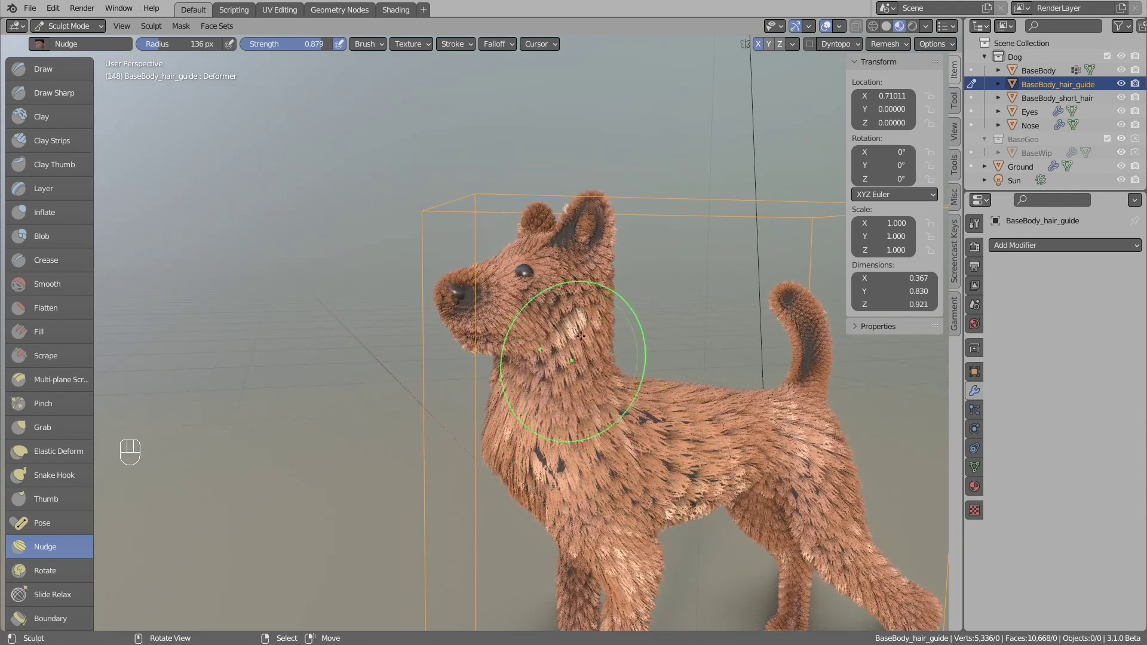
{"action": "mouse_move", "coordinate": [581, 333]}
{"action": "middle_mouse_down", "text": "shift"}
{"action": "mouse_move", "coordinate": [508, 203]}
{"action": "mouse_move", "coordinate": [675, 349]}
{"action": "middle_mouse_up", "text": "shift"}
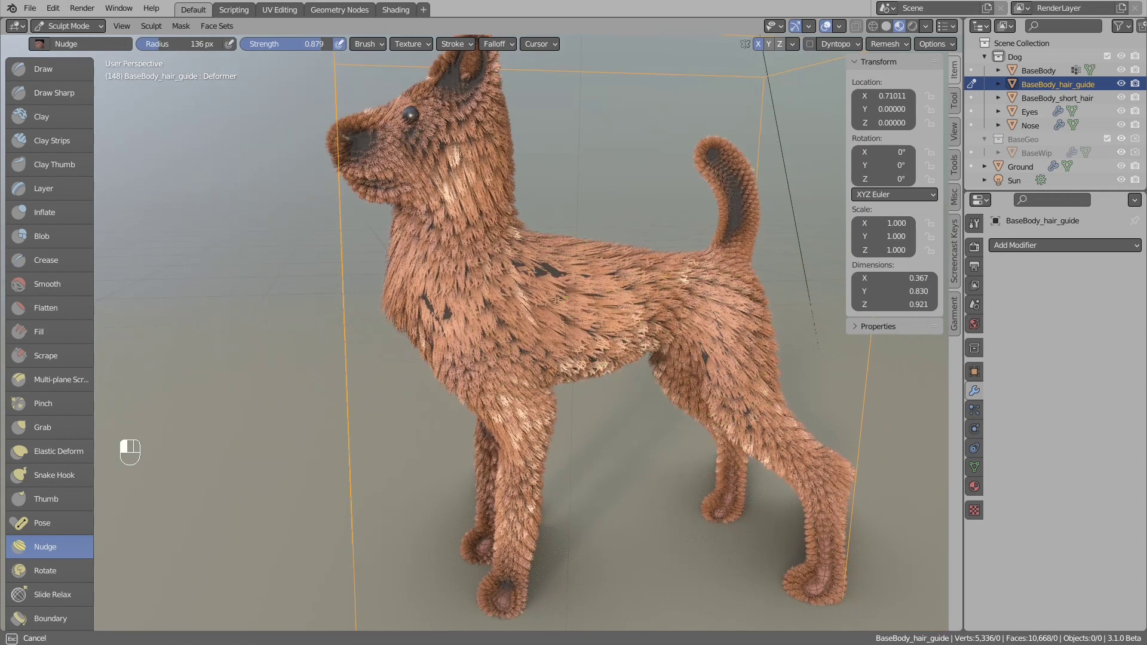
Switch to the Grab brush with a 154 px radius and pull the tail fur outward to make the tail bushier
{"action": "middle_click_drag", "start_coordinate": [558, 297], "coordinate": [560, 329]}
{"action": "key", "text": "i"}
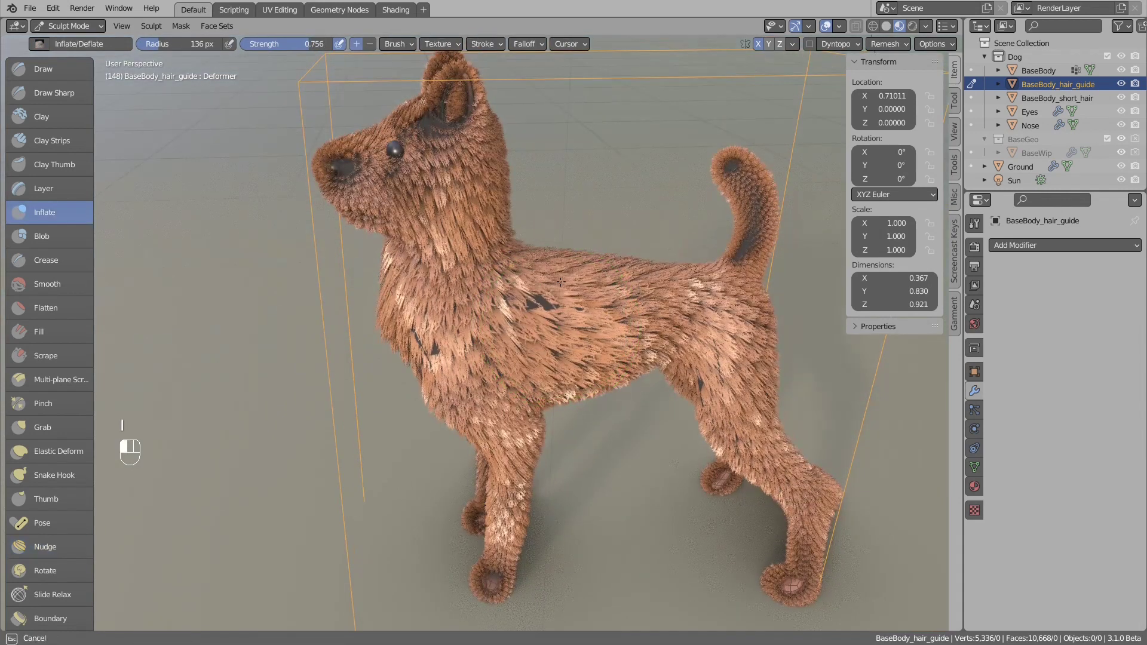
{"action": "middle_click_drag", "start_coordinate": [497, 239], "coordinate": [491, 266]}
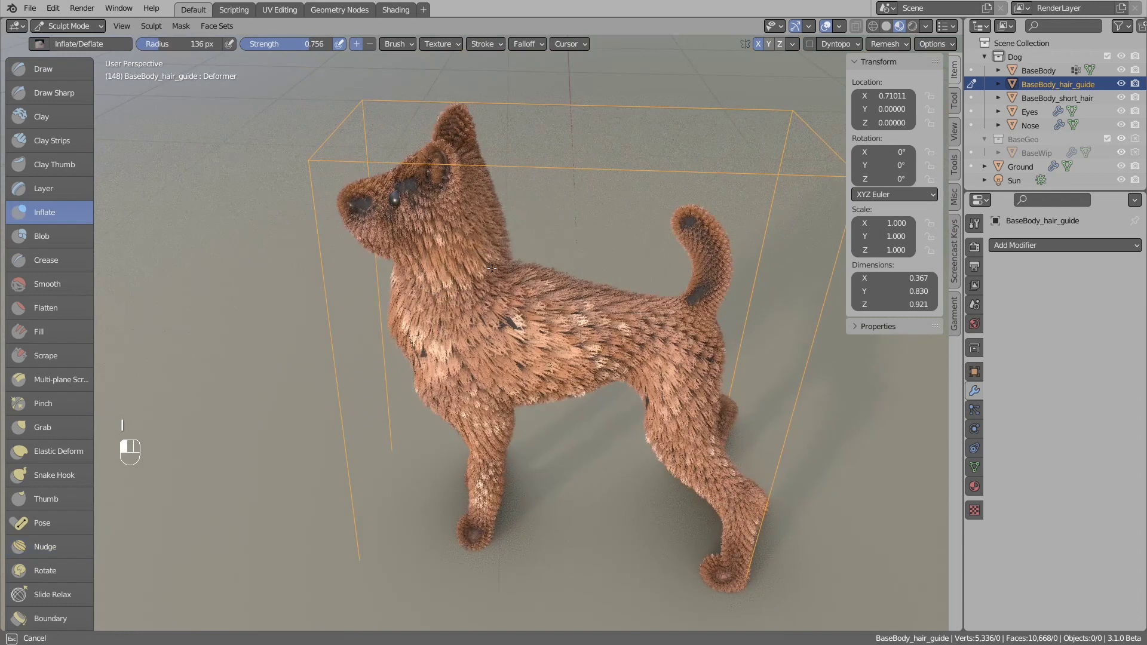
{"action": "middle_click_drag", "start_coordinate": [550, 295], "coordinate": [689, 195]}
{"action": "key", "text": "g"}
{"action": "key", "text": "f"}
{"action": "left_click_drag", "start_coordinate": [679, 176], "coordinate": [666, 168]}
{"action": "left_click_drag", "start_coordinate": [719, 245], "coordinate": [688, 202]}
{"action": "middle_click_drag", "start_coordinate": [688, 201], "coordinate": [601, 289]}
Return to Object Mode, select the short fur object and set its Noise to 0.043
{"action": "left_click", "coordinate": [68, 26]}
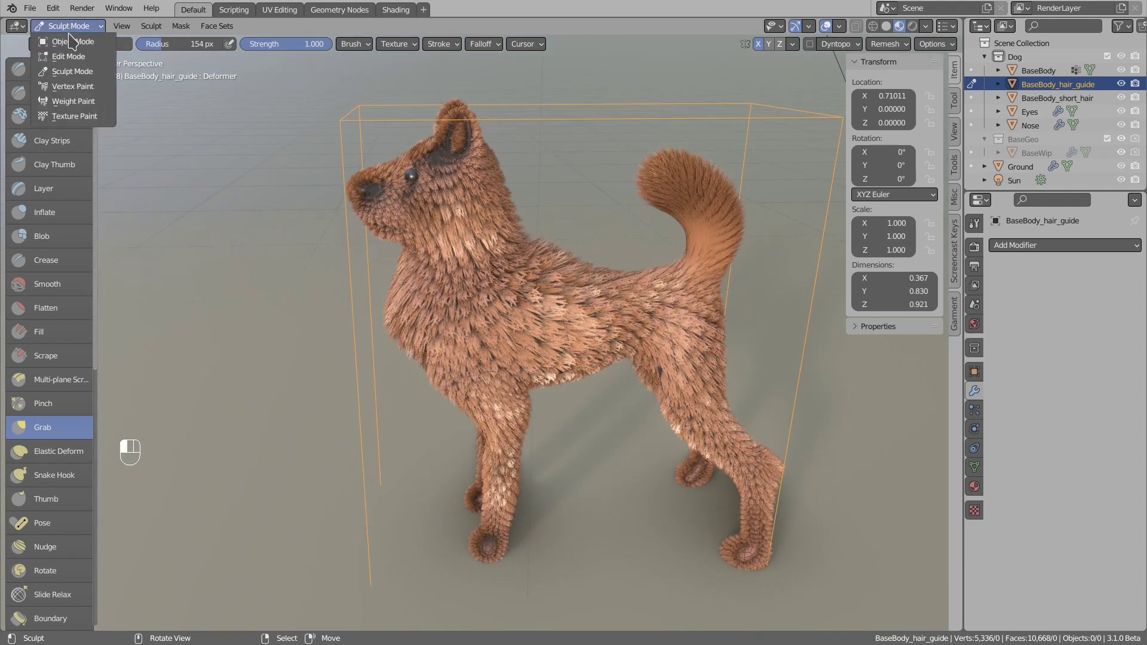
{"action": "left_click", "coordinate": [70, 41]}
{"action": "middle_click_drag", "start_coordinate": [293, 187], "coordinate": [586, 311]}
{"action": "left_click", "coordinate": [551, 276]}
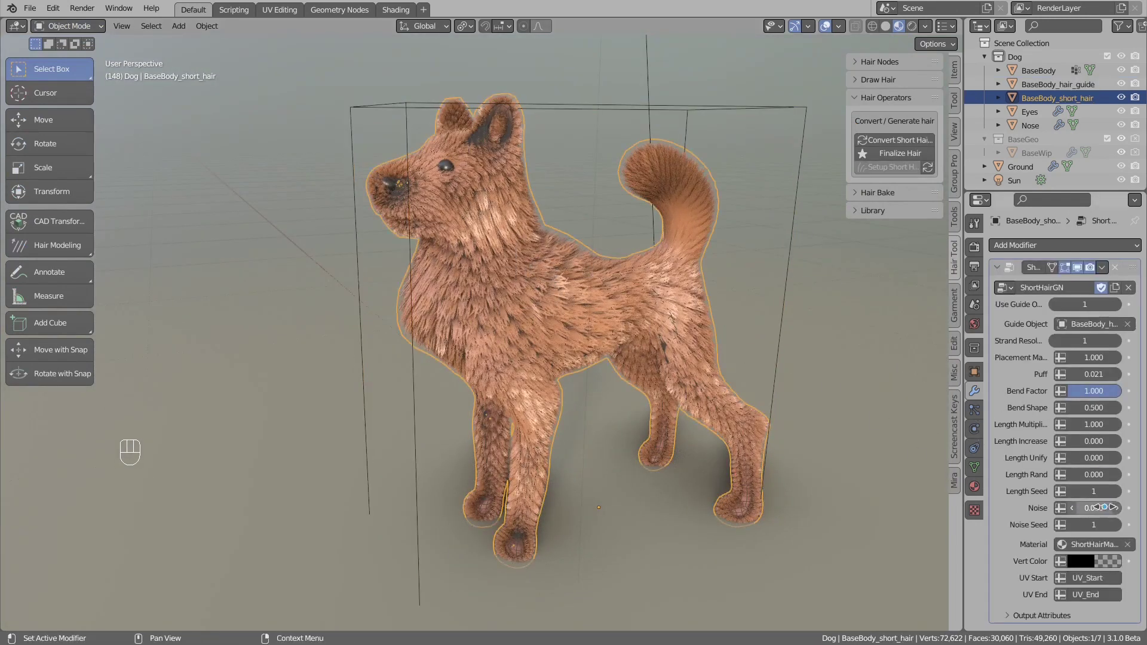
{"action": "left_click_drag", "start_coordinate": [1093, 508], "coordinate": [1114, 507], "text": "shift"}
{"action": "middle_click_drag", "start_coordinate": [786, 461], "coordinate": [565, 363]}
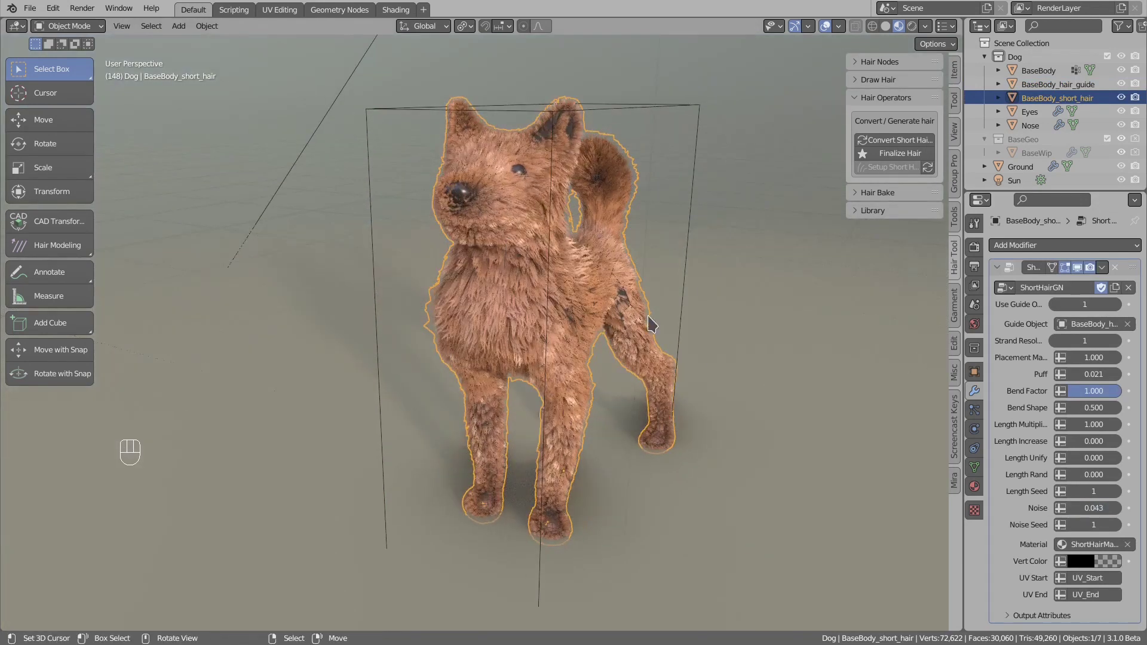
{"action": "middle_click_drag", "start_coordinate": [657, 324], "coordinate": [516, 320]}
Switch to the UV Editing workspace, set the 3D view to Material Preview shading and collapse its toolbar
{"action": "left_click", "coordinate": [278, 10]}
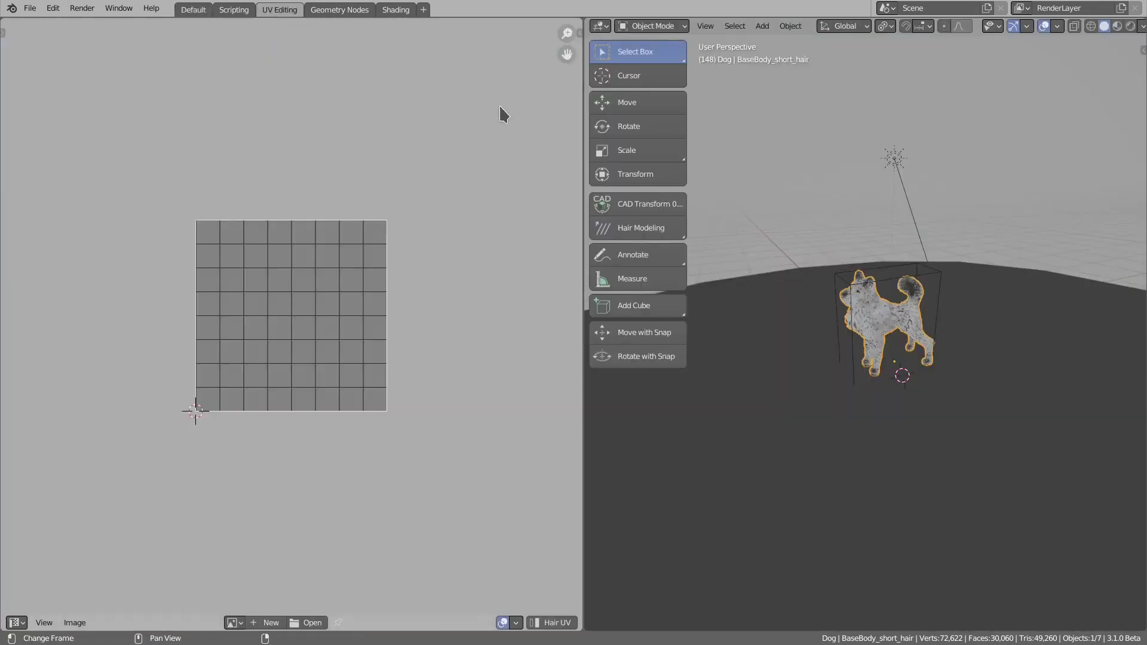
{"action": "left_click", "coordinate": [1117, 28]}
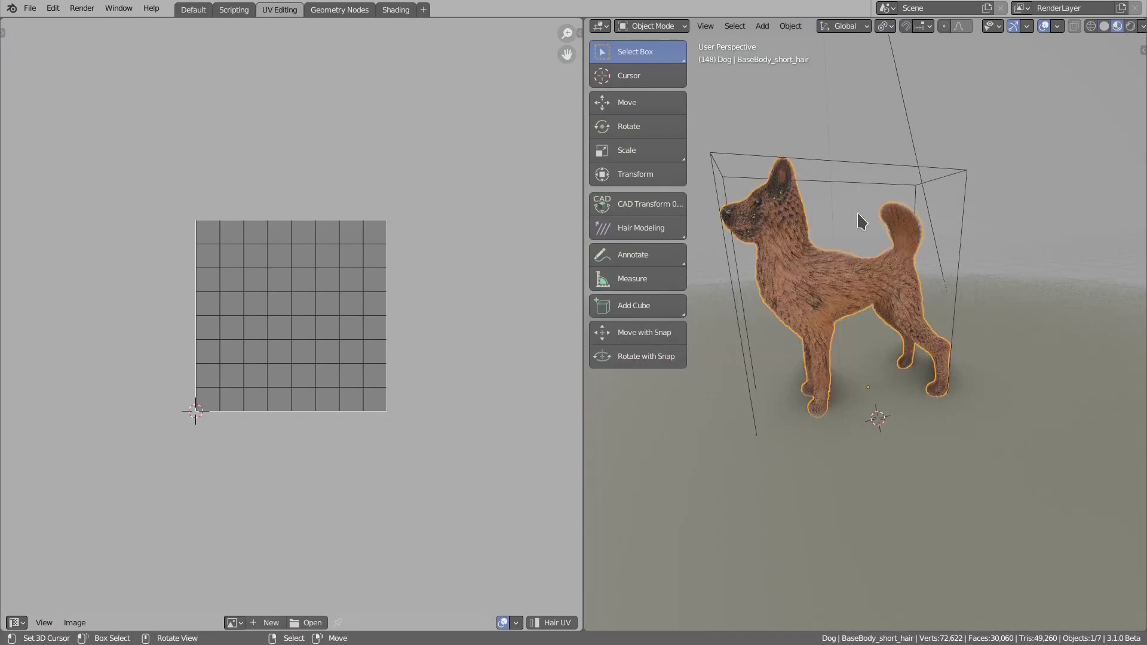
{"action": "left_click_drag", "start_coordinate": [688, 275], "coordinate": [581, 284]}
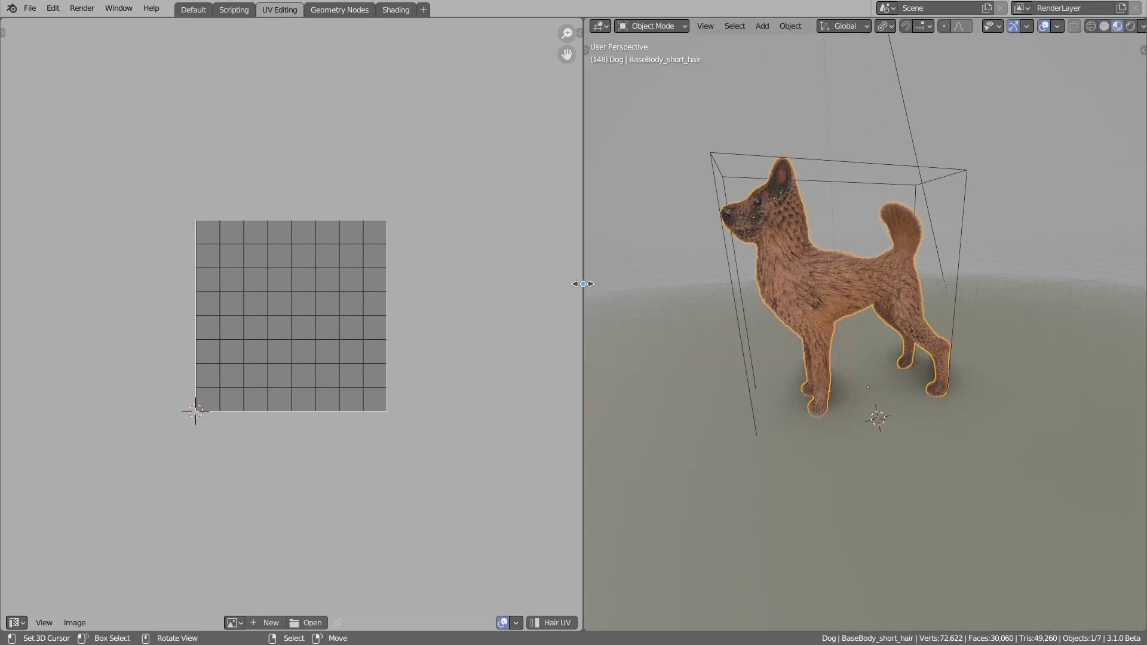
Display the Short_Hair.png texture in the UV editor
{"action": "left_click", "coordinate": [233, 623]}
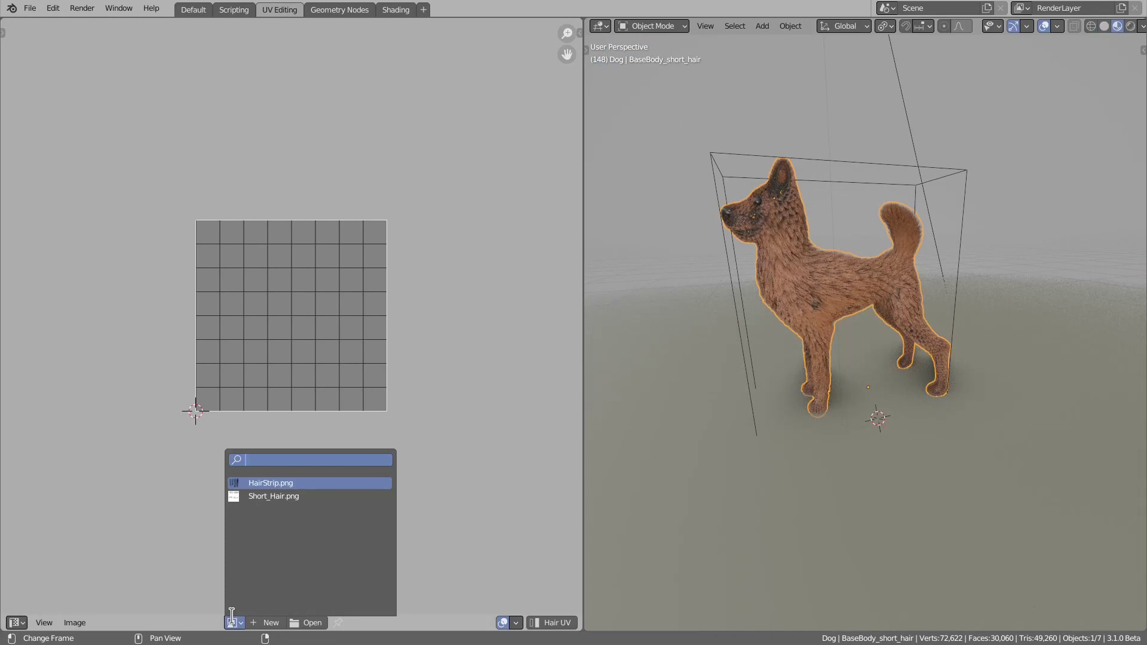
{"action": "left_click", "coordinate": [255, 496]}
{"action": "scroll", "coordinate": [303, 353], "scroll_direction": "up", "scroll_amount": 2}
{"action": "middle_click_drag", "start_coordinate": [836, 338], "coordinate": [872, 360]}
{"action": "scroll", "coordinate": [876, 356], "scroll_direction": "up", "scroll_amount": 2}
{"action": "middle_click_drag", "start_coordinate": [219, 448], "coordinate": [215, 463]}
{"action": "middle_click_drag", "start_coordinate": [285, 457], "coordinate": [276, 466]}
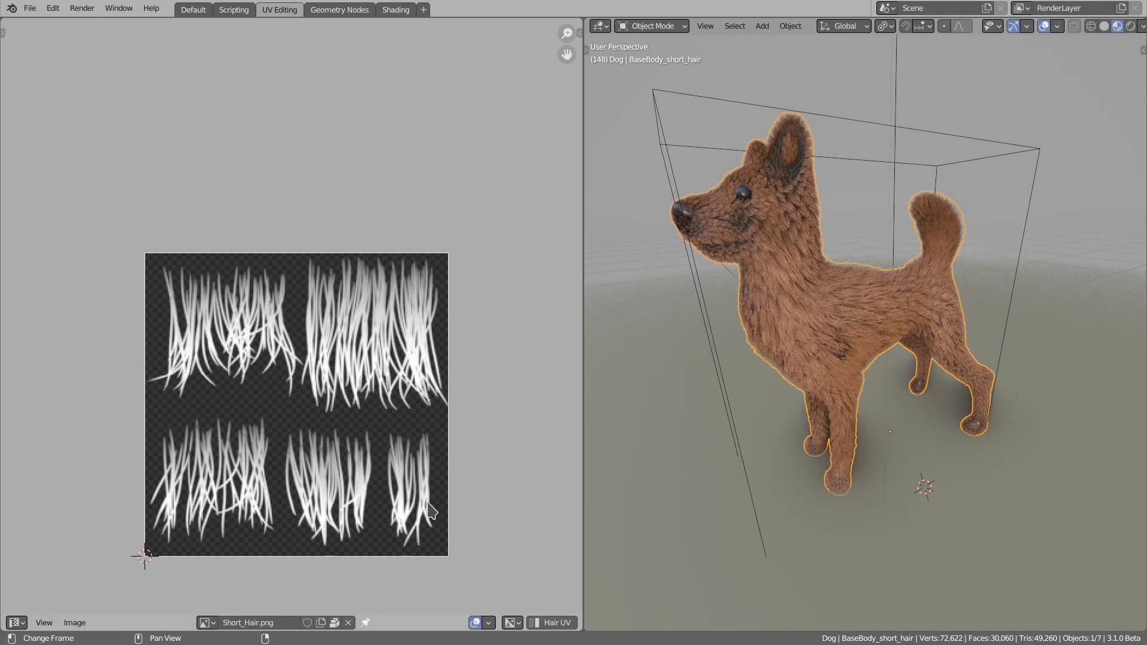
Draw three Hair UV boxes around the middle, left and right hair clumps in the texture's lower row and finish the operation
{"action": "left_click", "coordinate": [562, 623]}
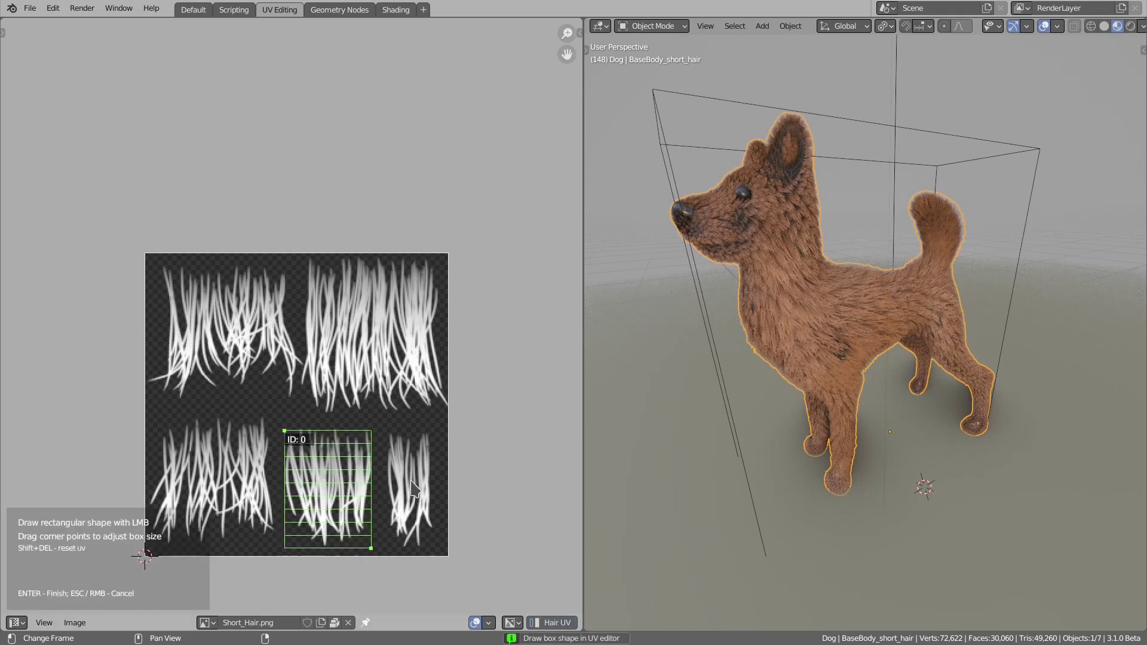
{"action": "left_click_drag", "start_coordinate": [162, 427], "coordinate": [269, 542]}
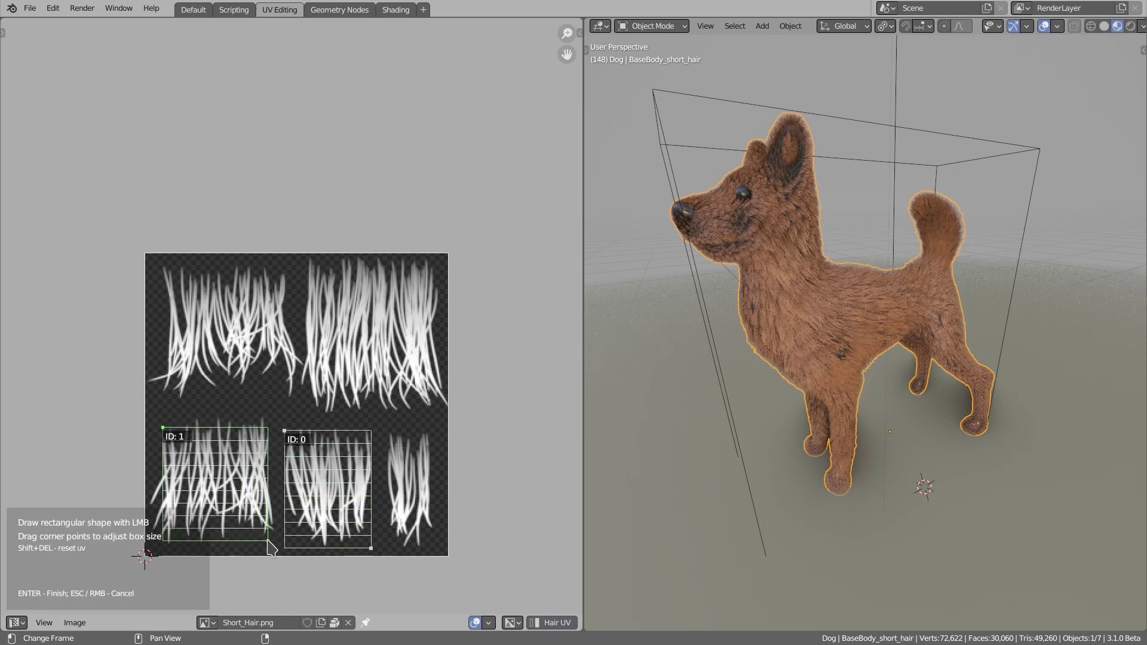
{"action": "left_click_drag", "start_coordinate": [386, 435], "coordinate": [434, 542]}
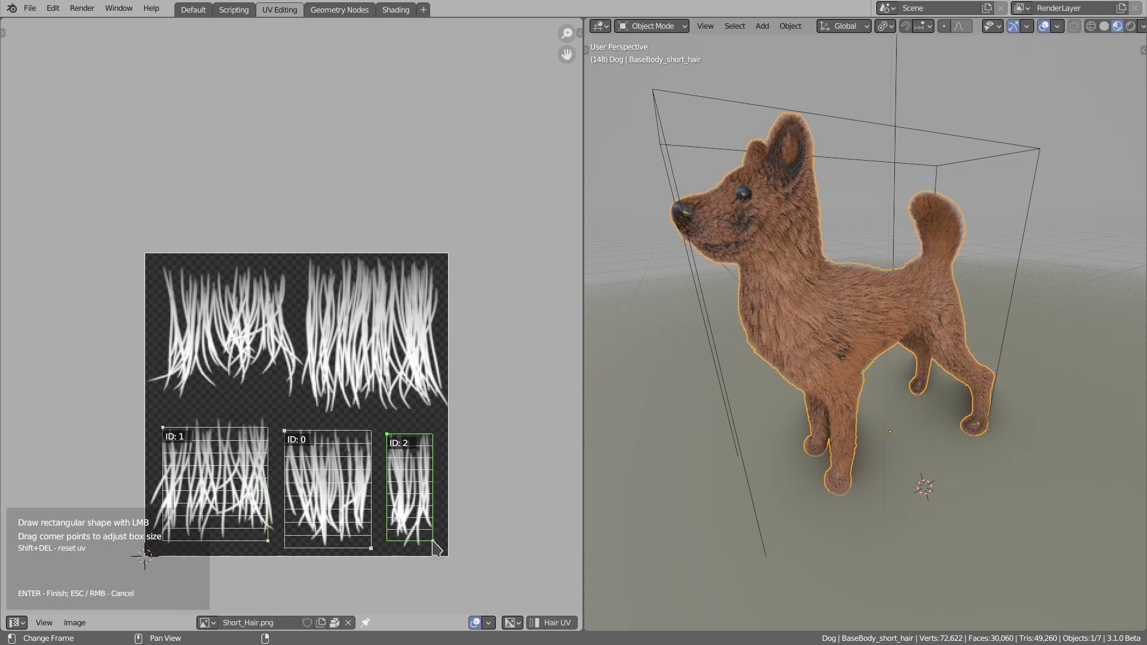
{"action": "middle_click_drag", "start_coordinate": [776, 378], "coordinate": [754, 366]}
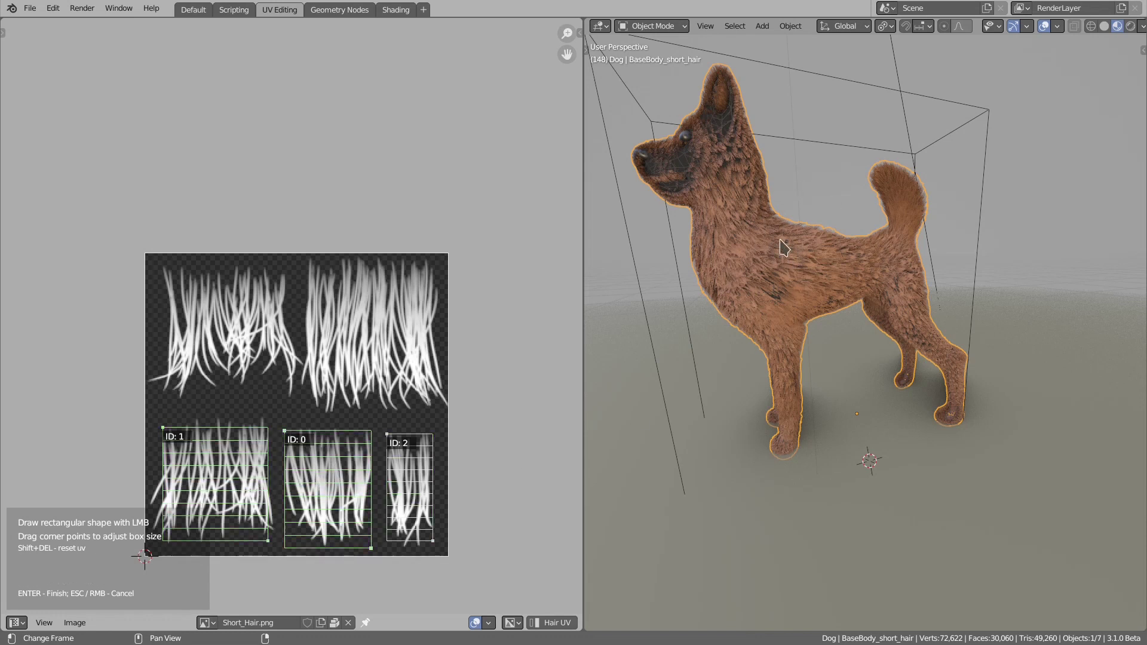
{"action": "scroll", "coordinate": [748, 254], "scroll_direction": "up", "scroll_amount": 5}
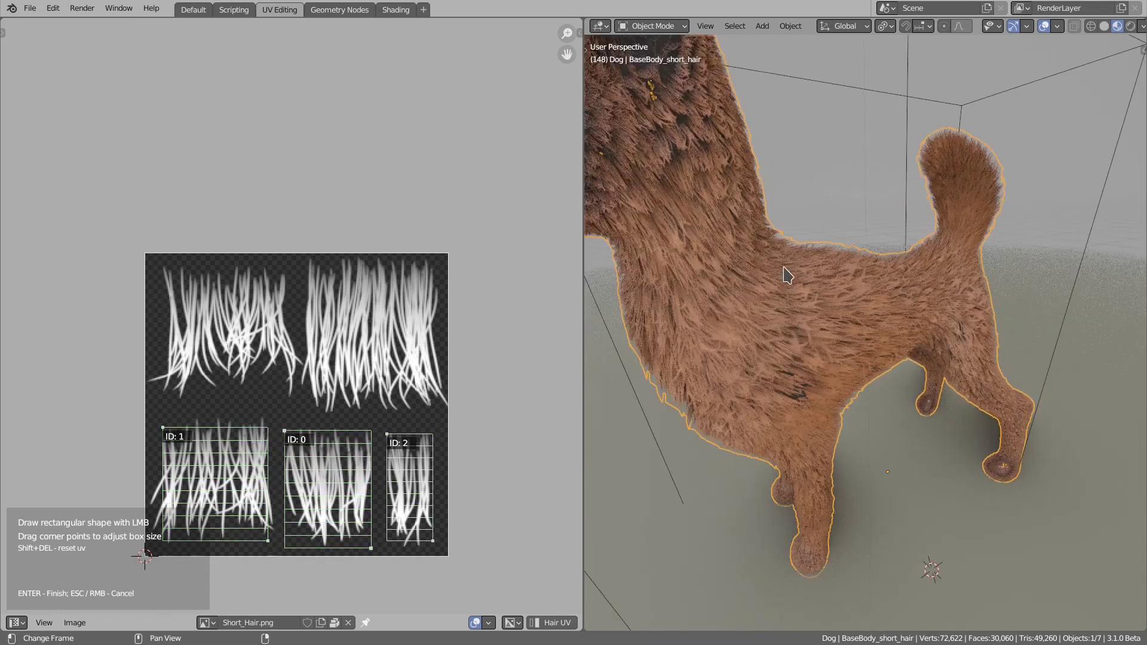
{"action": "scroll", "coordinate": [771, 312], "scroll_direction": "down", "scroll_amount": 4}
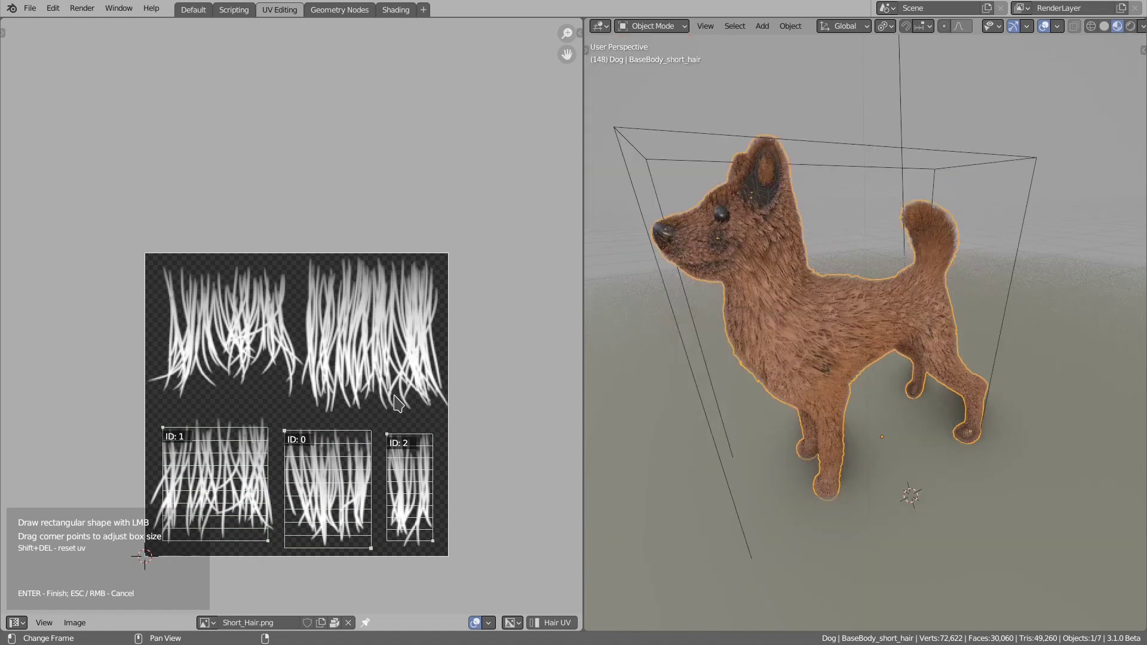
{"action": "key", "text": "Return"}
{"action": "mouse_move", "coordinate": [589, 392]}
{"action": "middle_mouse_down"}
{"action": "mouse_move", "coordinate": [775, 374]}
{"action": "mouse_move", "coordinate": [824, 395]}
{"action": "mouse_move", "coordinate": [845, 389]}
{"action": "middle_mouse_up"}
{"action": "scroll", "coordinate": [854, 385], "scroll_direction": "up", "scroll_amount": 4}
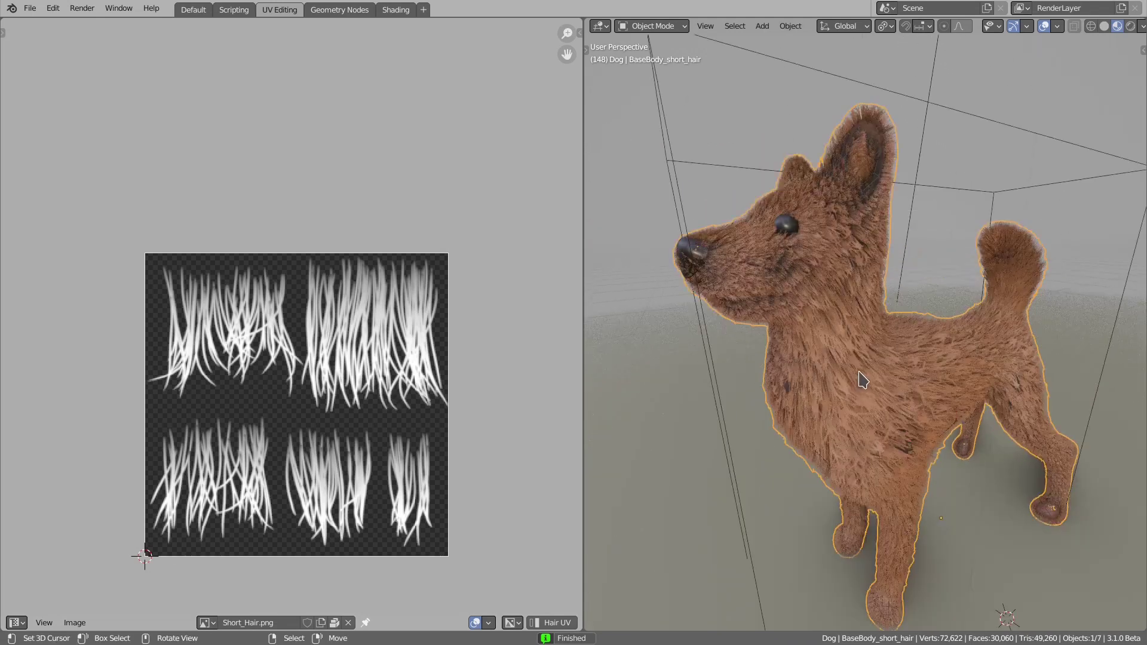
{"action": "scroll", "coordinate": [854, 377], "scroll_direction": "down", "scroll_amount": 1}
{"action": "scroll", "coordinate": [851, 365], "scroll_direction": "down", "scroll_amount": 3}
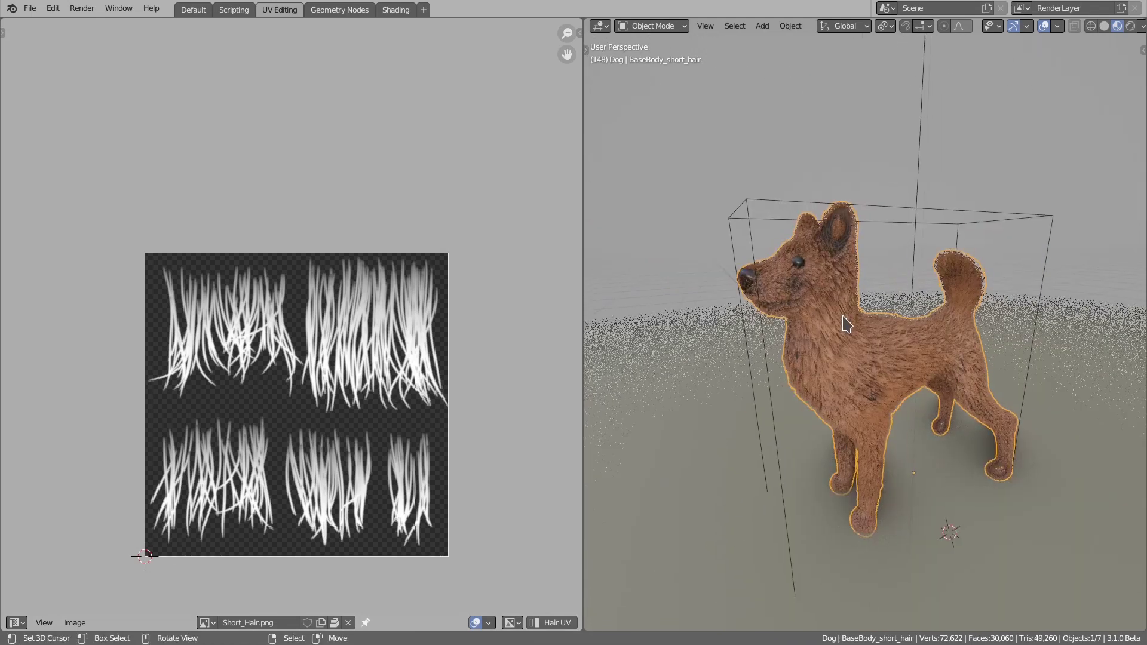
Enter Edit Mode on the short fur object and extend the vertex selection across the ear and muzzle
{"action": "scroll", "coordinate": [848, 323], "scroll_direction": "up", "scroll_amount": 2}
{"action": "key", "text": "Tab"}
{"action": "scroll", "coordinate": [837, 298], "scroll_direction": "up", "scroll_amount": 3}
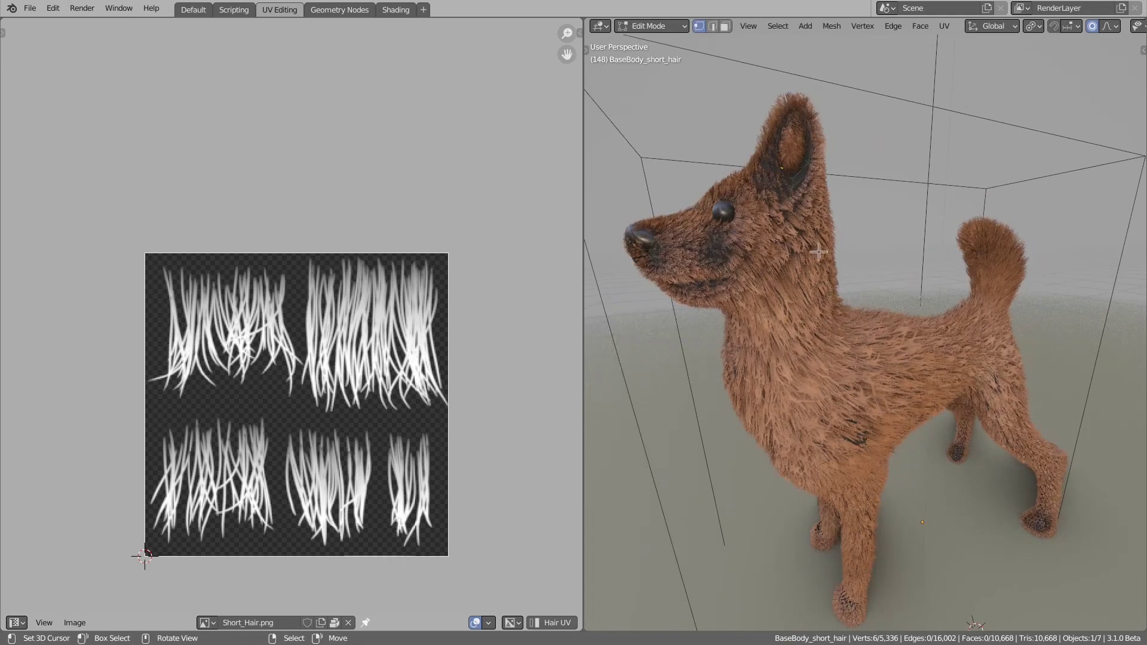
{"action": "scroll", "coordinate": [804, 214], "scroll_direction": "down", "scroll_amount": 3}
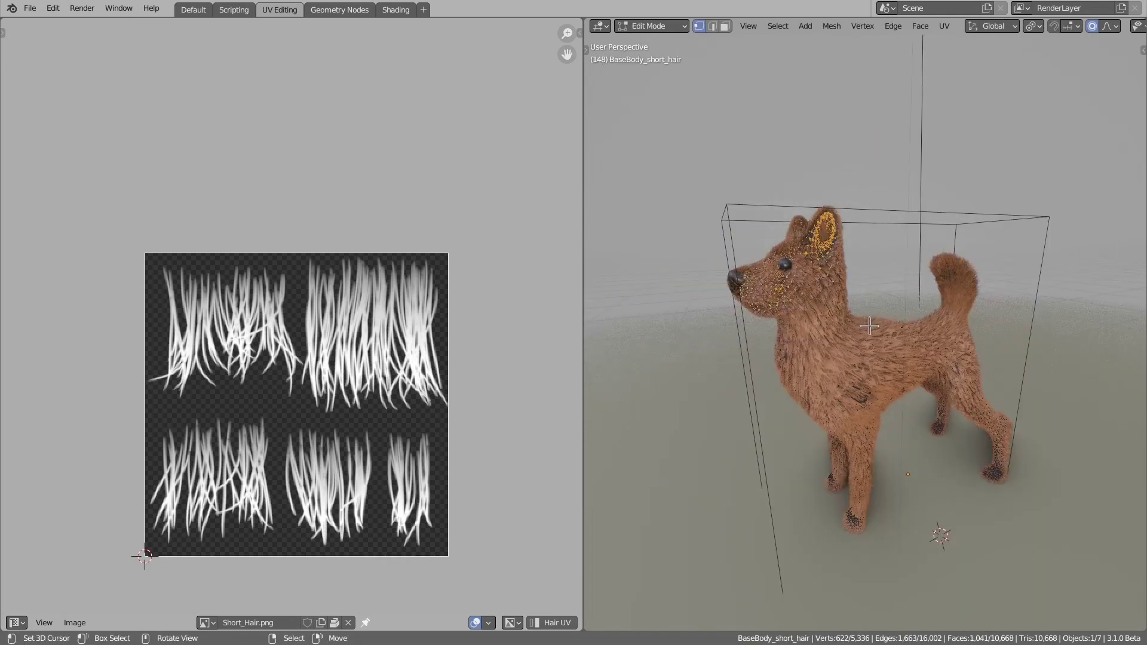
{"action": "key", "text": "Tab"}
{"action": "key", "text": "q"}
{"action": "key", "text": "Escape"}
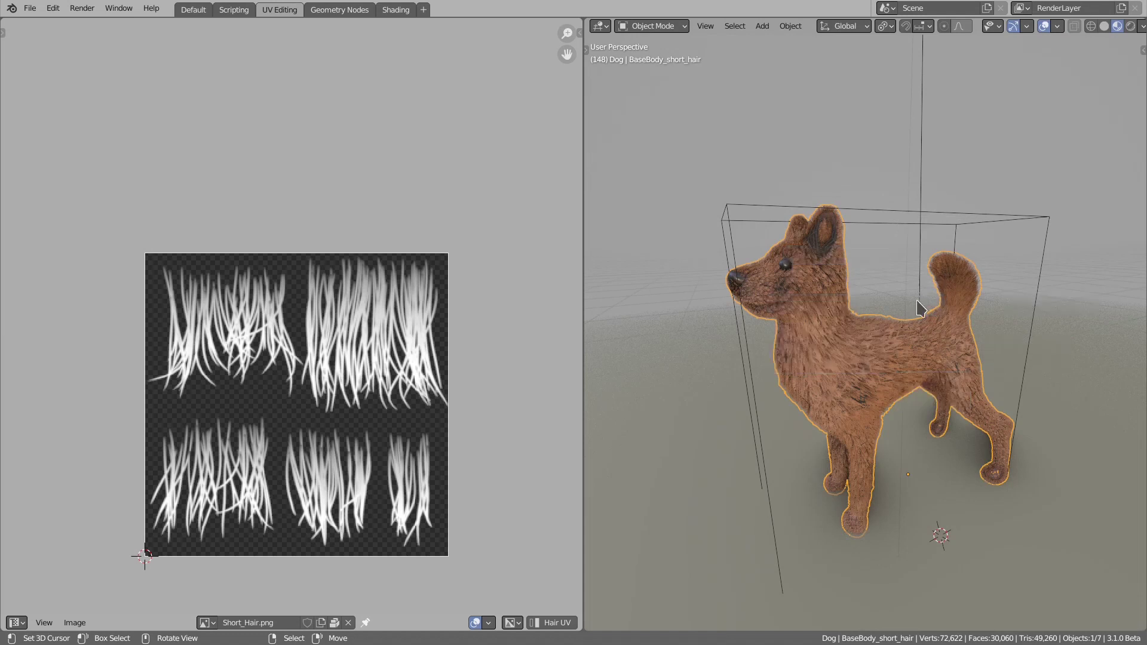
{"action": "key", "text": "w"}
{"action": "key", "text": "Escape"}
{"action": "key", "text": "Tab"}
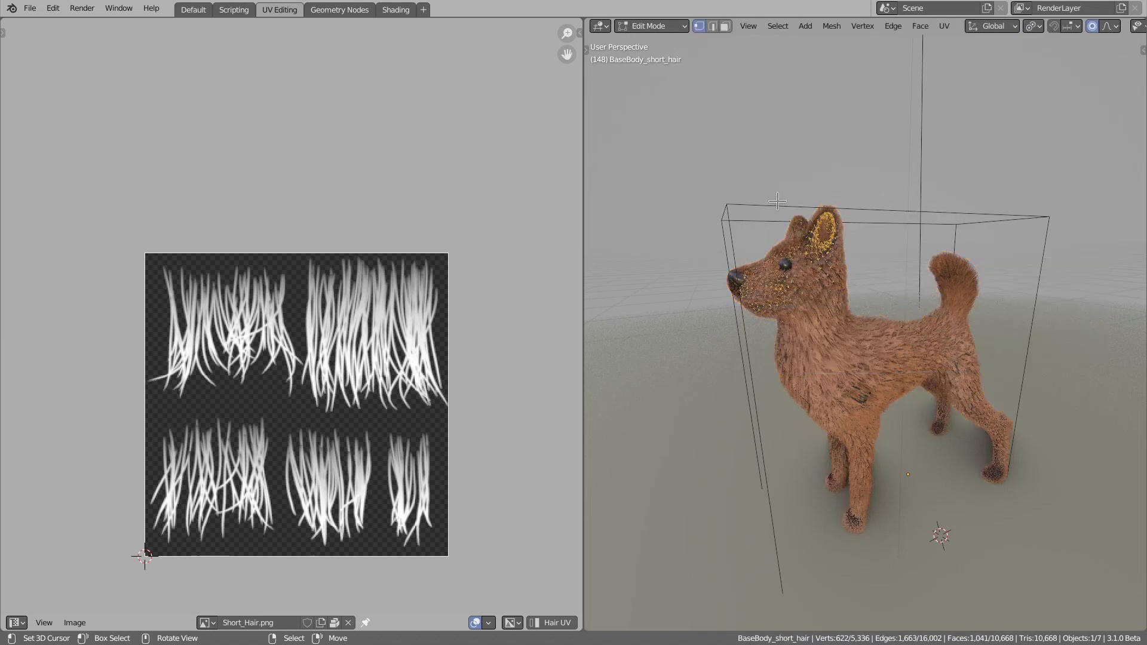
Run Hair Tool's Set UV Region on the selected head vertices and assign UV box 0 to the strands
{"action": "key", "text": "shift+q"}
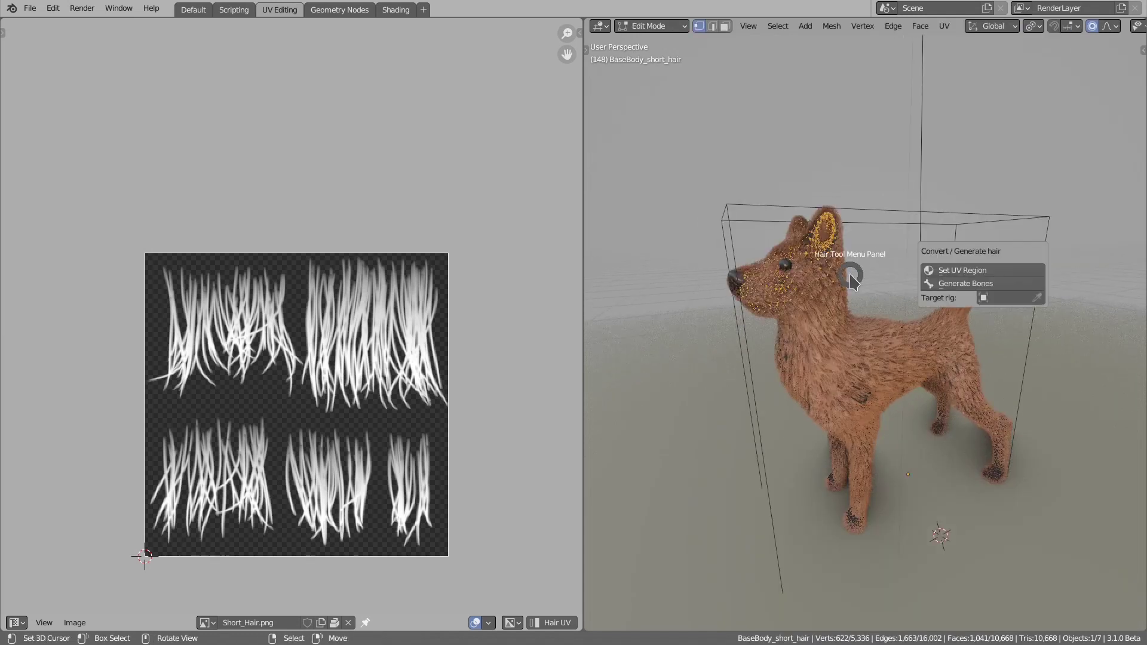
{"action": "left_click", "coordinate": [959, 271]}
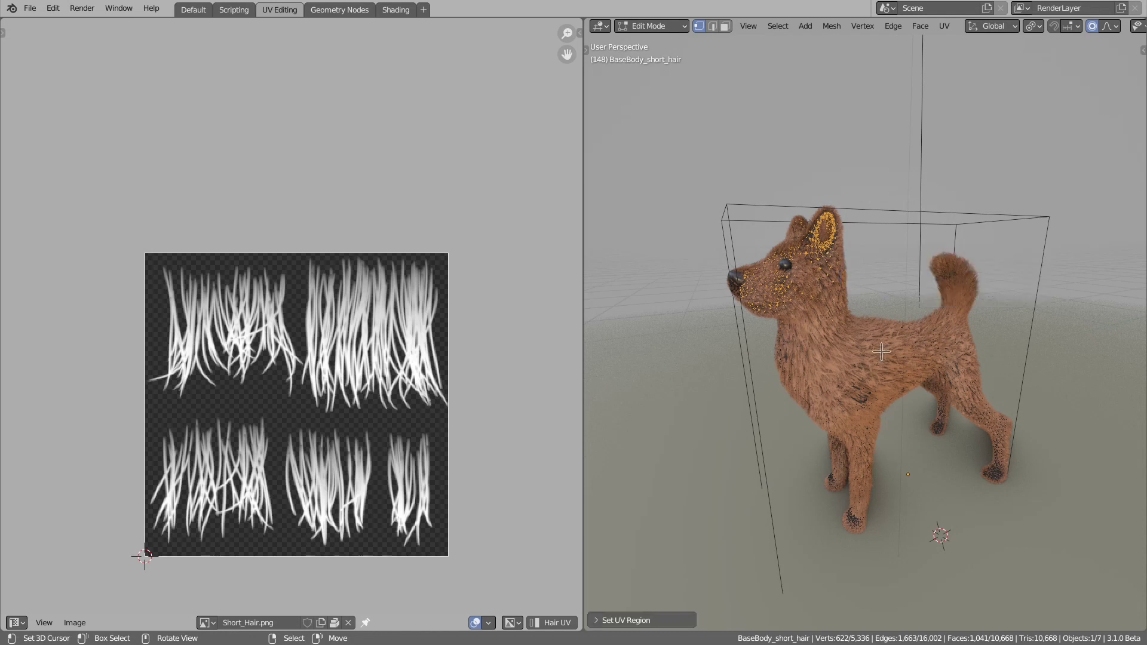
{"action": "left_click", "coordinate": [641, 620]}
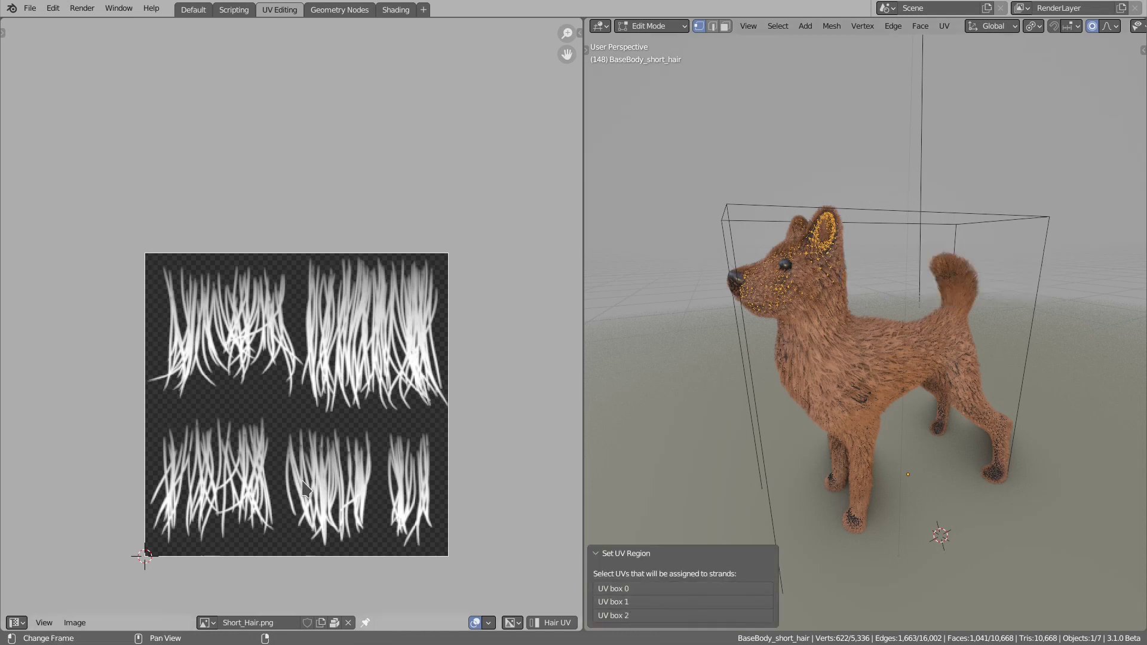
{"action": "left_click", "coordinate": [637, 589]}
{"action": "middle_click_drag", "start_coordinate": [897, 278], "coordinate": [884, 323], "text": "shift"}
{"action": "scroll", "coordinate": [937, 312], "scroll_direction": "up", "scroll_amount": 7}
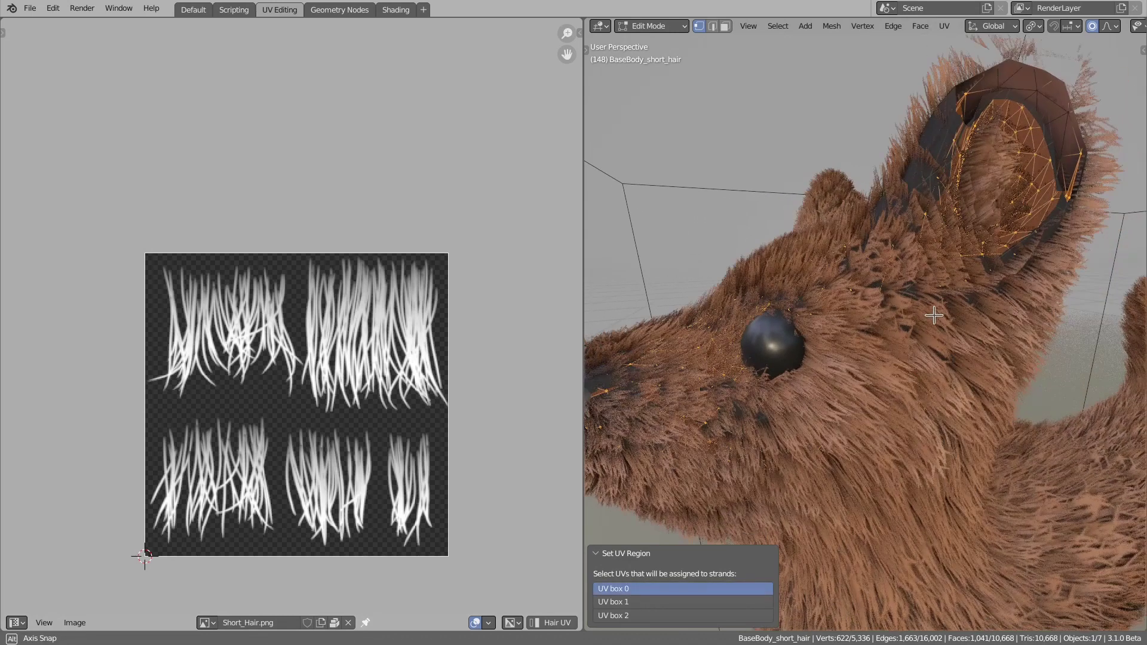
Try UV box 1 and UV box 2 on the strands for comparison and return to UV box 0
{"action": "left_click", "coordinate": [650, 603]}
{"action": "left_click", "coordinate": [667, 616]}
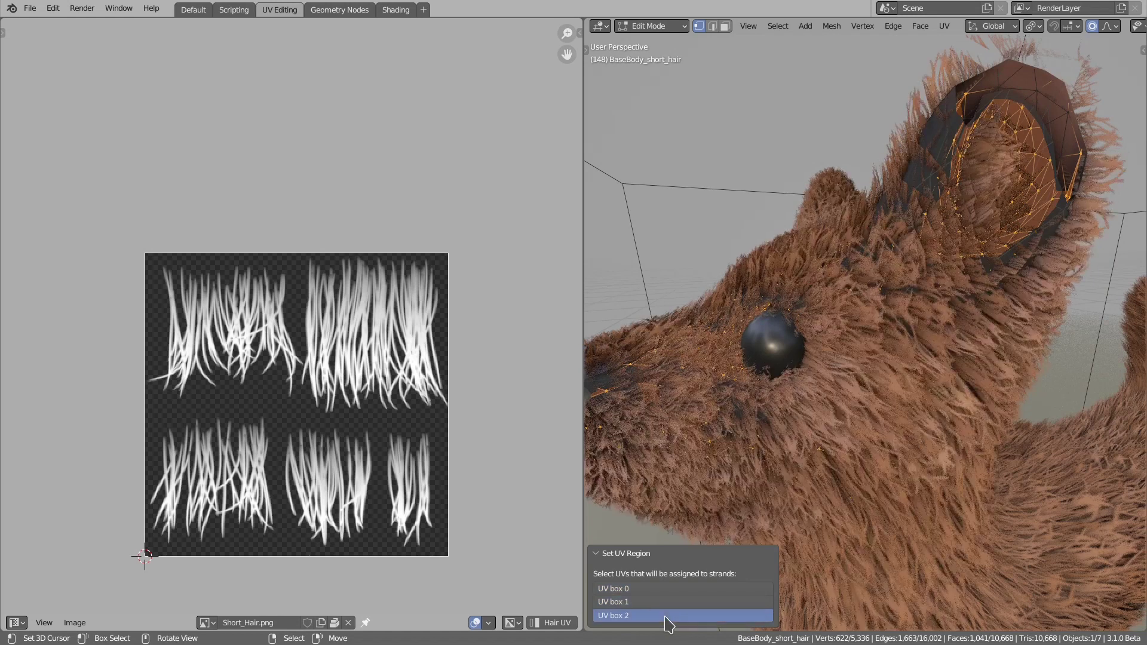
{"action": "left_click", "coordinate": [665, 603]}
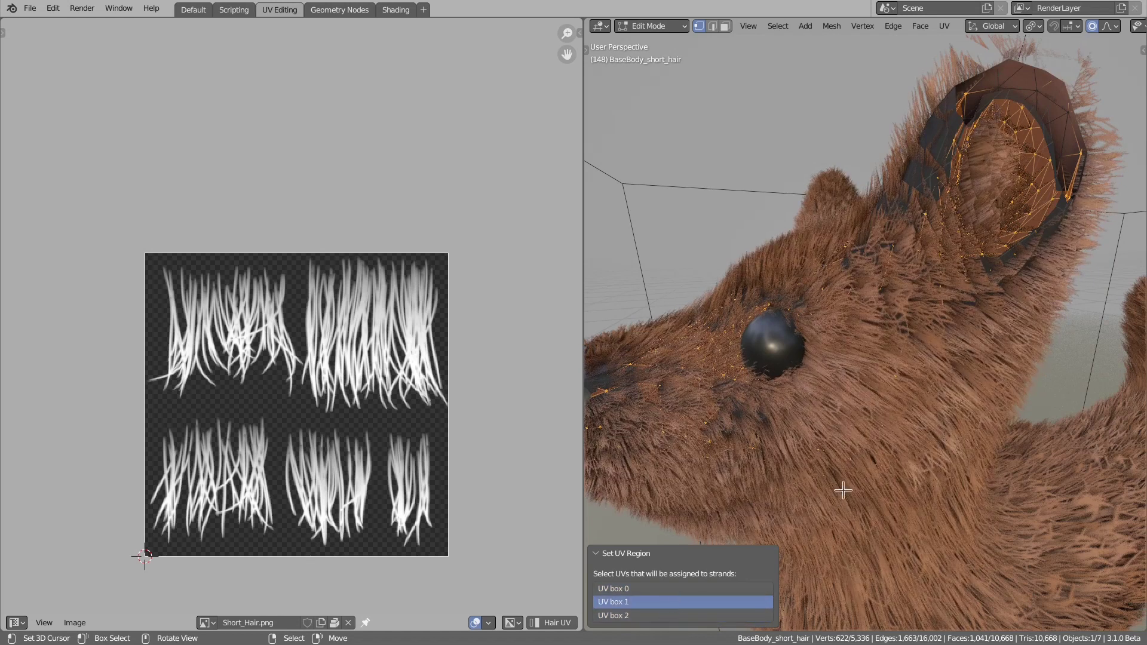
{"action": "left_click", "coordinate": [705, 588]}
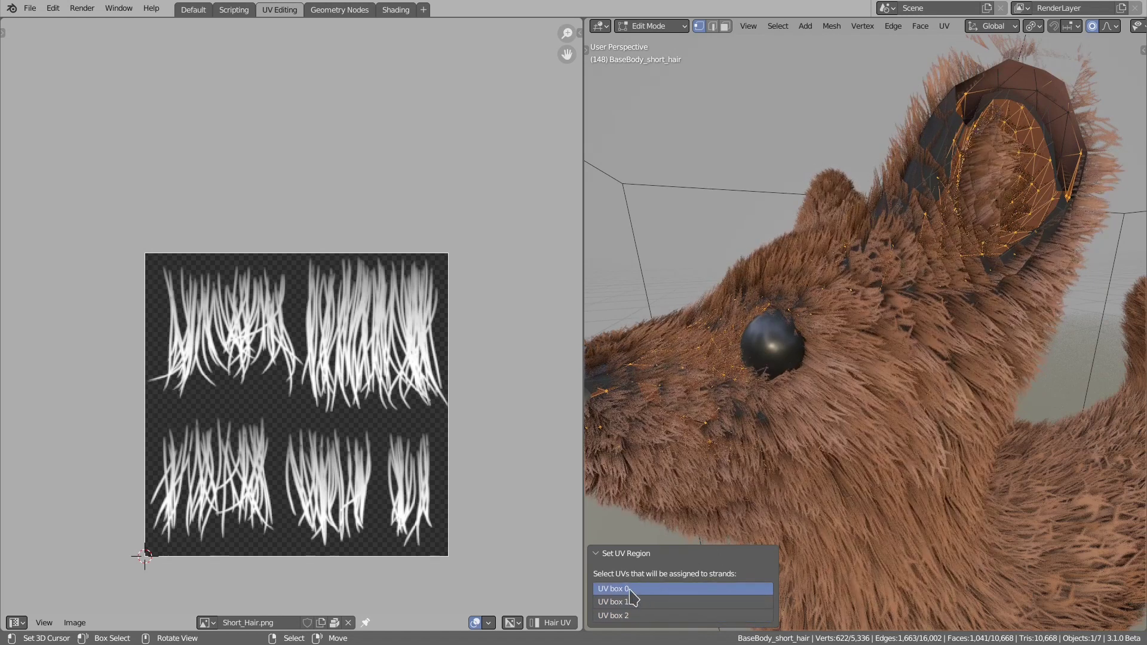
{"action": "scroll", "coordinate": [879, 460], "scroll_direction": "down", "scroll_amount": 5}
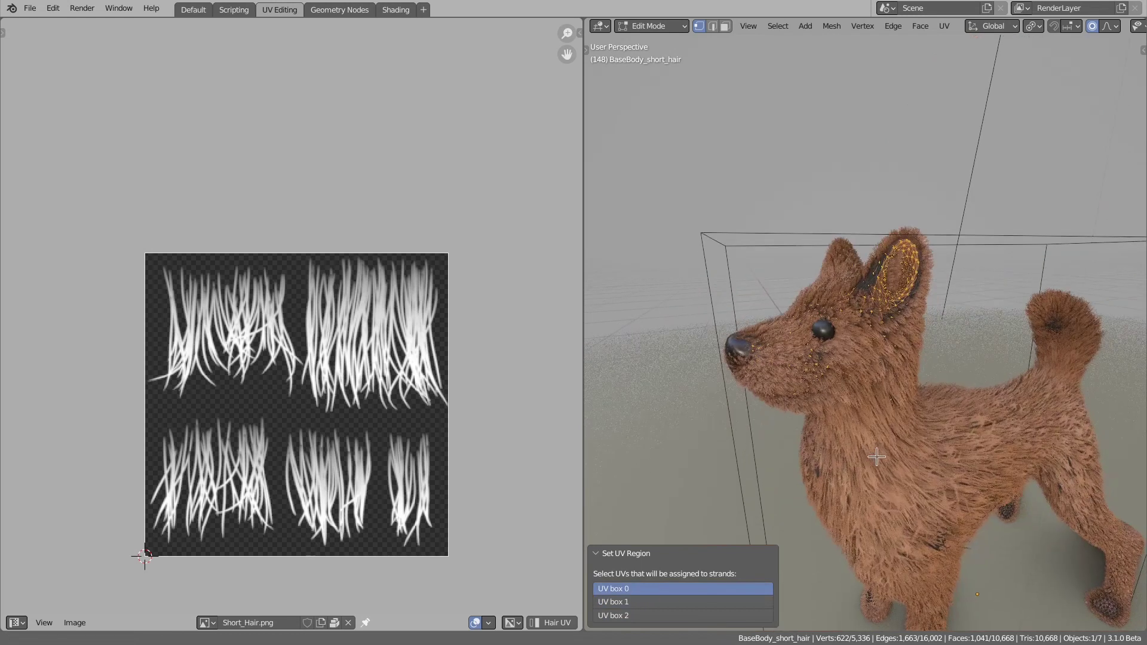
Add UV box 1 and UV box 2 to the strands' UV assignment and set the Seed to 3
{"action": "left_click", "coordinate": [639, 605], "text": "shift"}
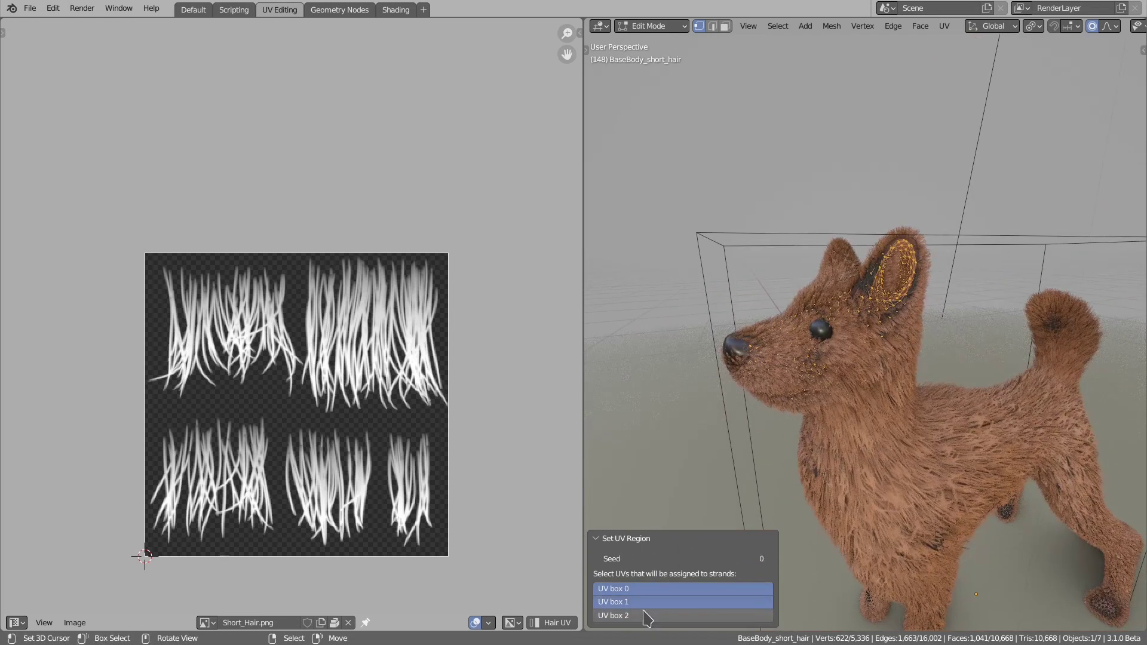
{"action": "left_click", "coordinate": [647, 615], "text": "shift"}
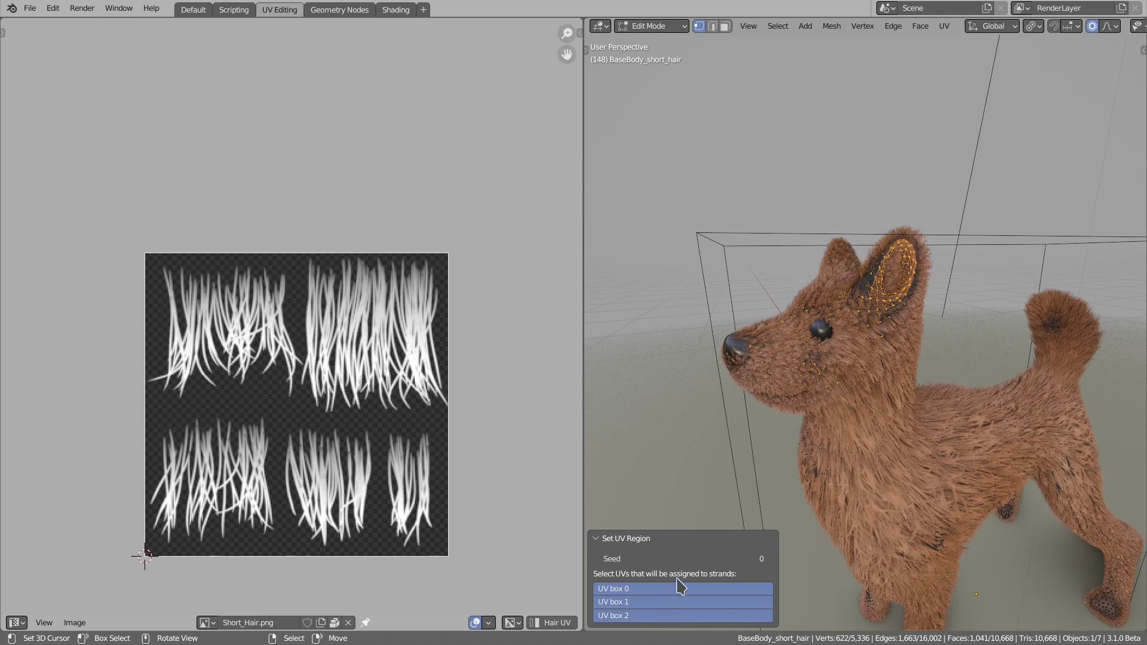
{"action": "left_click", "coordinate": [770, 559]}
{"action": "left_click", "coordinate": [770, 559]}
{"action": "left_click", "coordinate": [771, 559]}
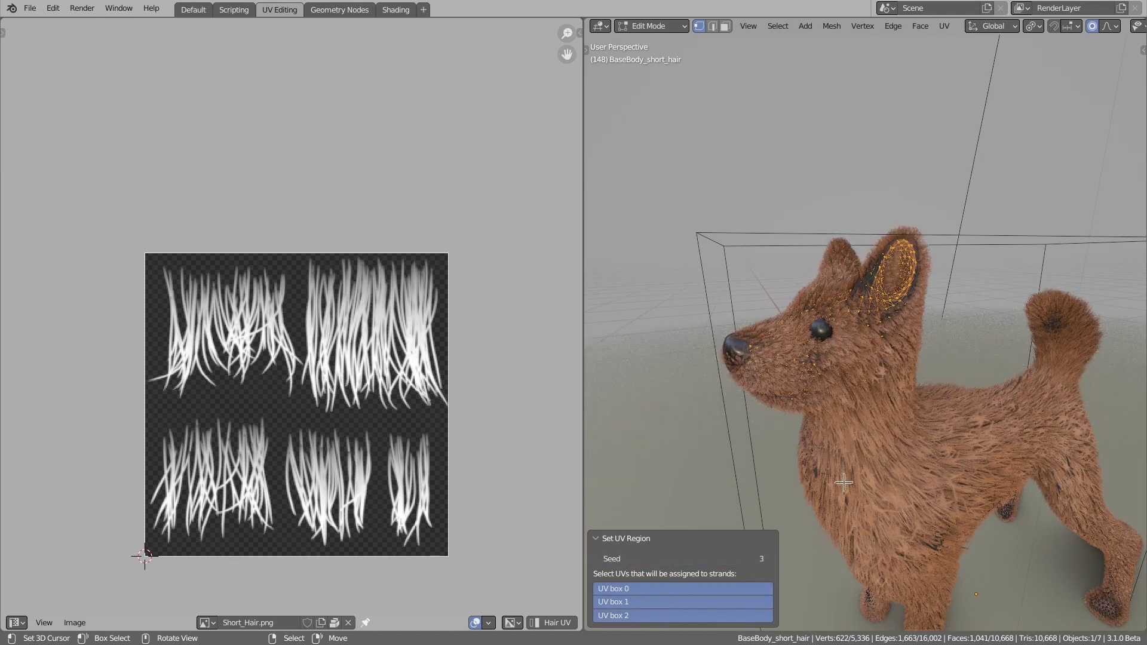
{"action": "middle_click_drag", "start_coordinate": [895, 333], "coordinate": [878, 314]}
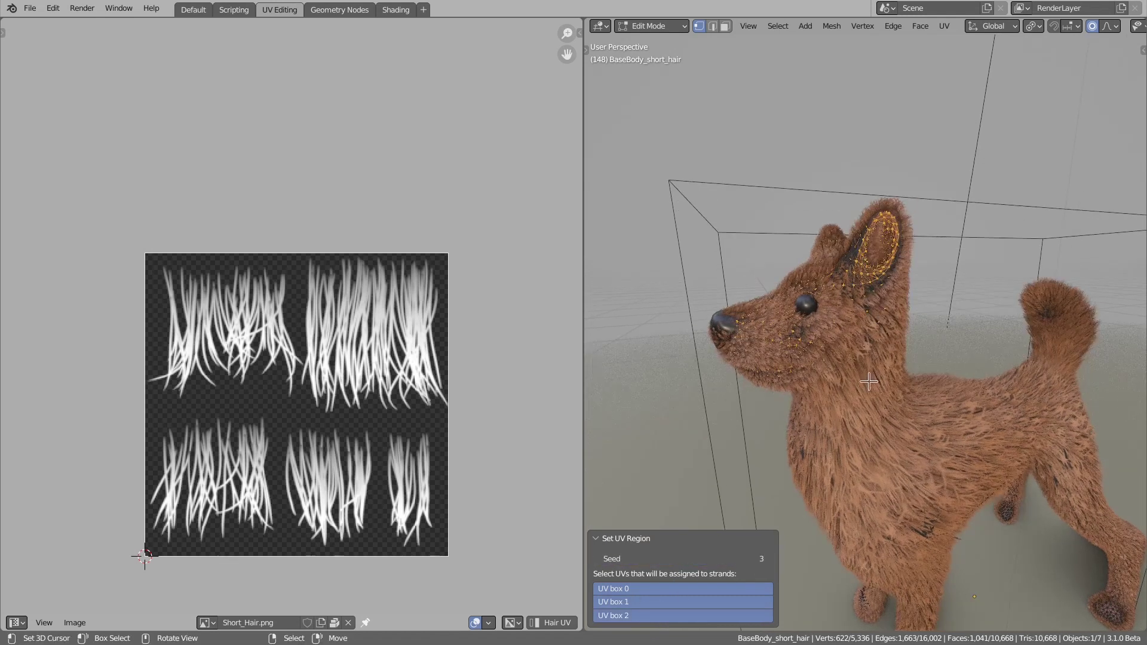
{"action": "middle_click_drag", "start_coordinate": [870, 384], "coordinate": [879, 324]}
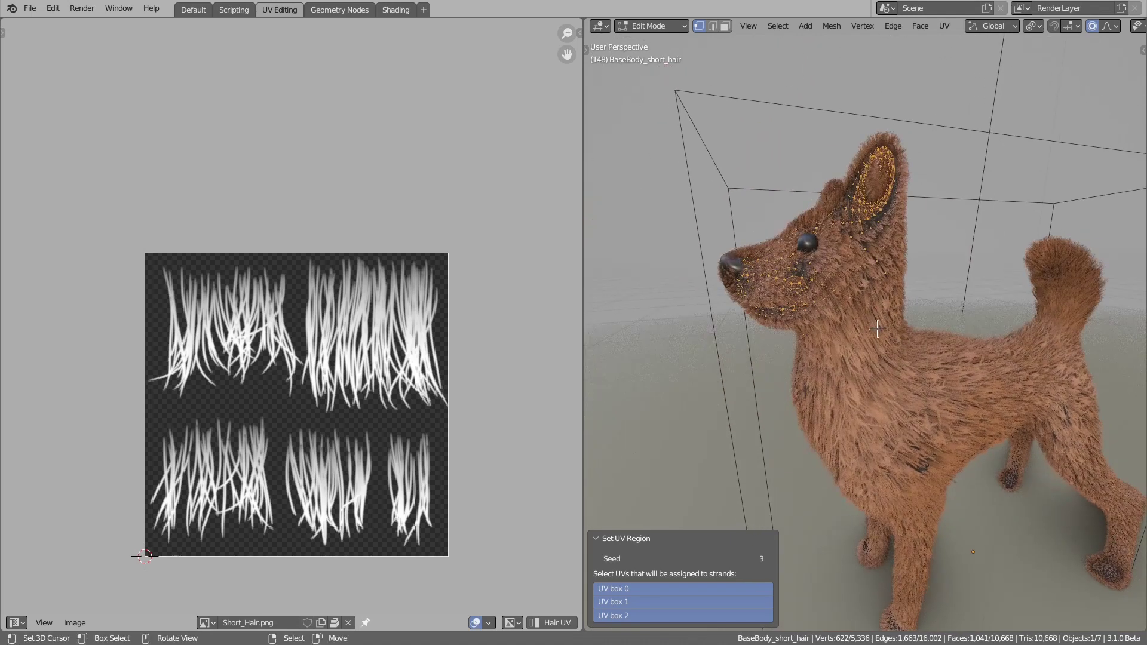
Isolate the short fur object in local view, disable its modifiers, and enter Edit Mode on the base mesh
{"action": "key", "text": "Tab"}
{"action": "middle_click_drag", "start_coordinate": [891, 409], "coordinate": [887, 571]}
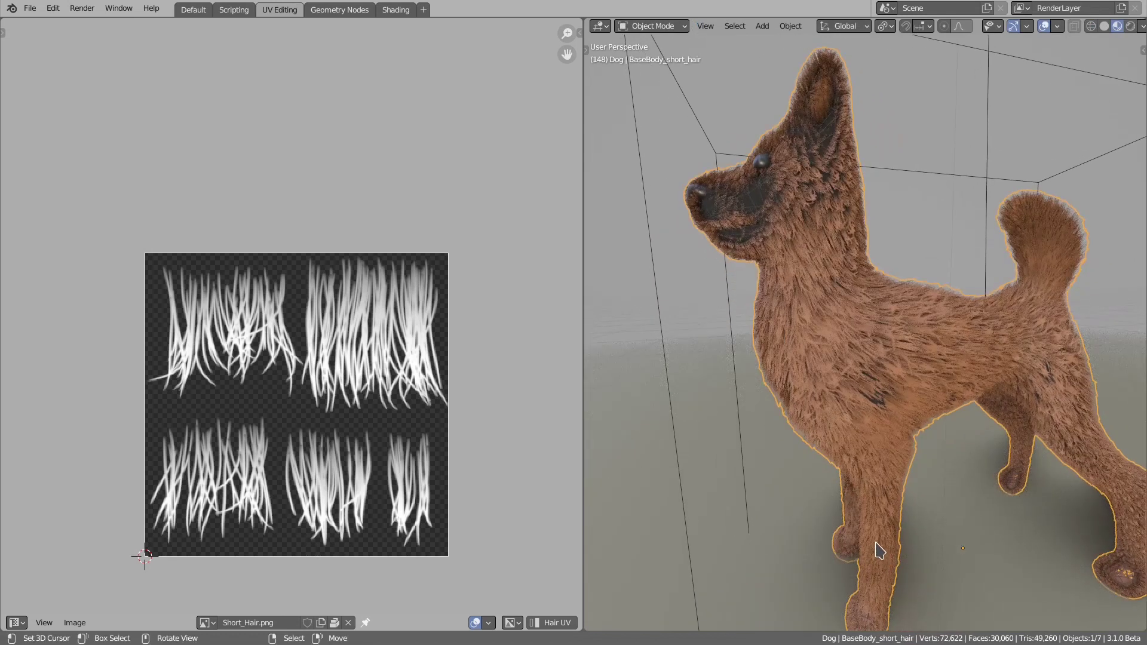
{"action": "middle_click_drag", "start_coordinate": [415, 479], "coordinate": [393, 487]}
{"action": "key", "text": "KP_Decimal"}
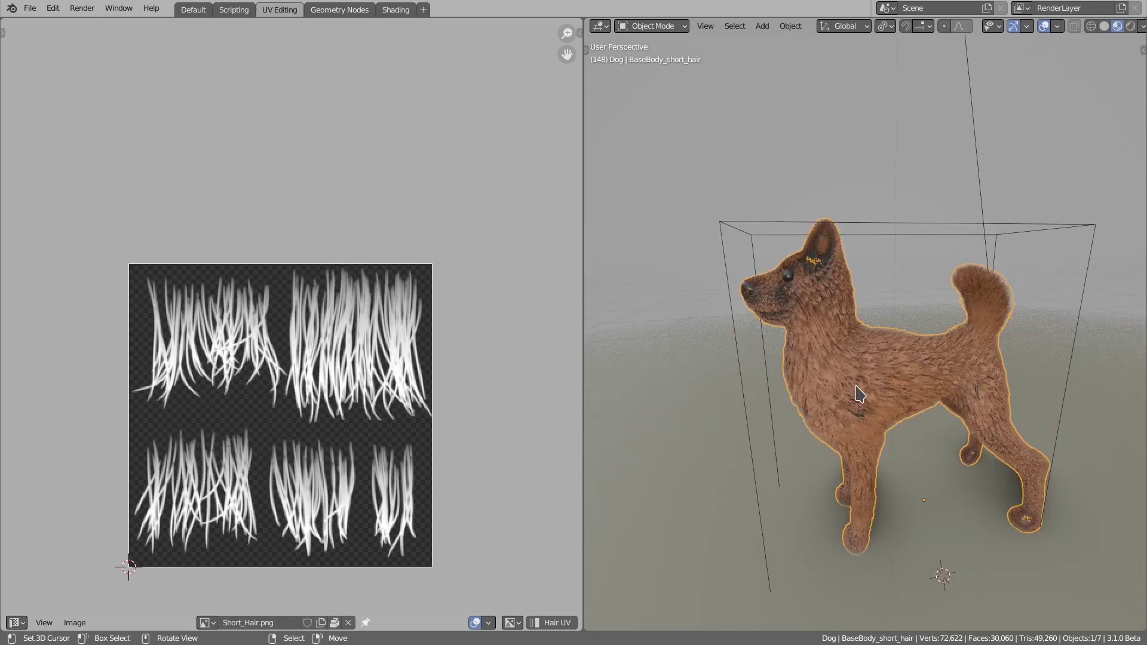
{"action": "key", "text": "KP_Divide"}
{"action": "key", "text": "q"}
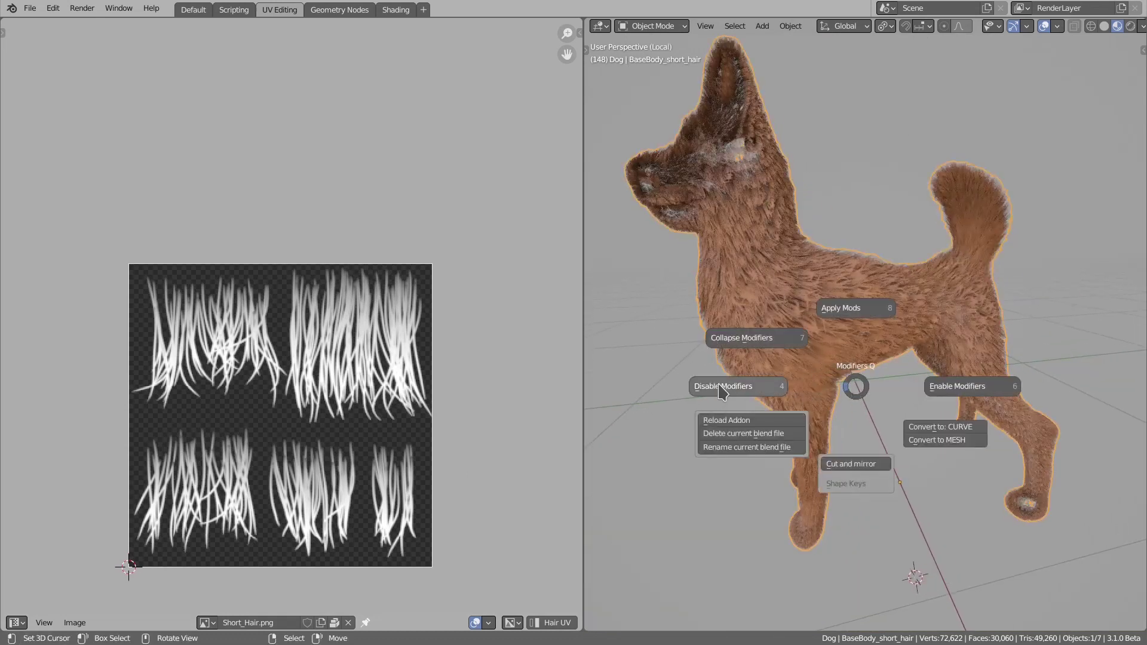
{"action": "left_click", "coordinate": [723, 388]}
{"action": "key", "text": "Tab"}
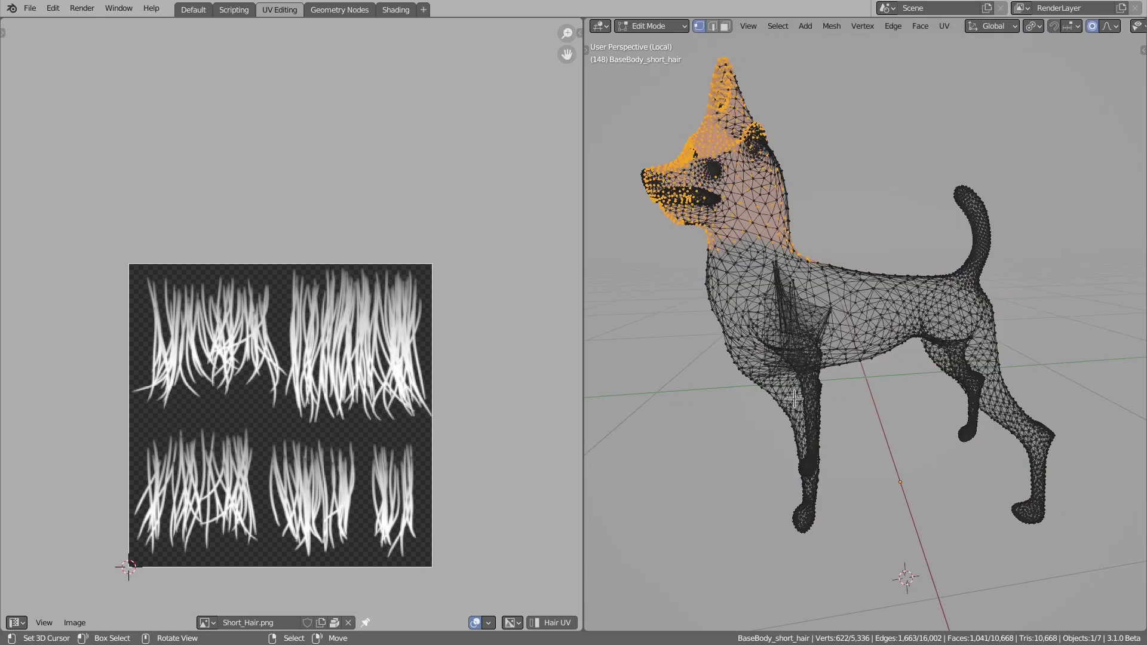
Clear the selection, pick one edge on the front paw in edge mode, and select edges of similar length
{"action": "key", "text": "a"}
{"action": "key", "text": "alt+a"}
{"action": "middle_click_drag", "start_coordinate": [808, 399], "coordinate": [862, 499]}
{"action": "scroll", "coordinate": [836, 420], "scroll_direction": "up", "scroll_amount": 6}
{"action": "key", "text": "2"}
{"action": "right_click", "coordinate": [822, 530]}
{"action": "key", "text": "shift+g"}
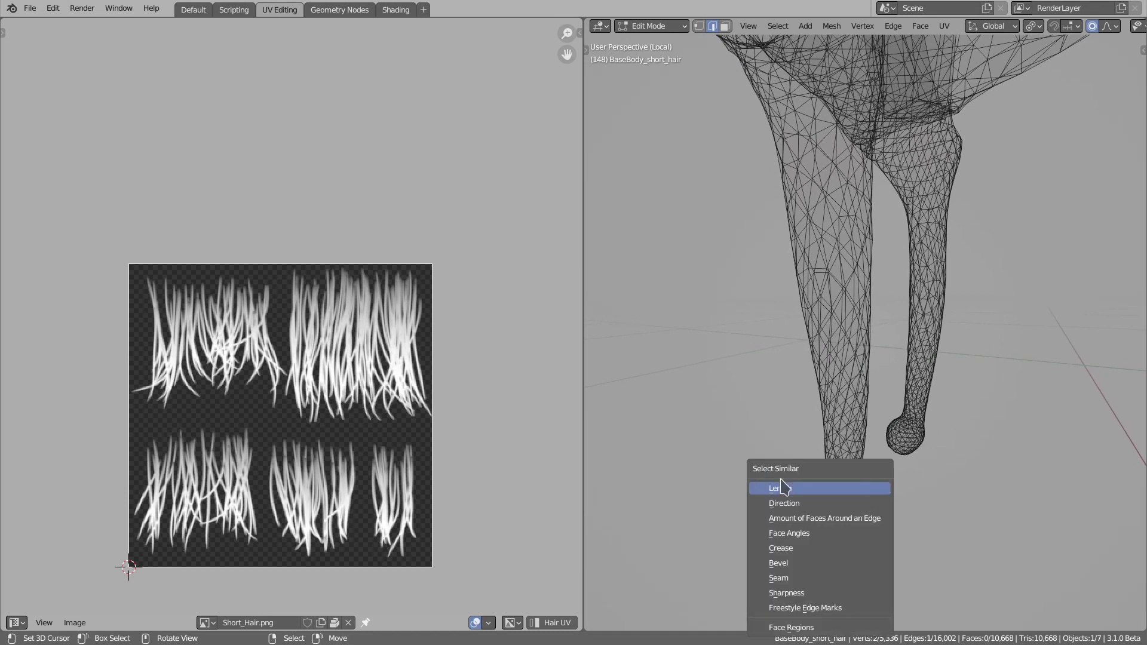
{"action": "left_click", "coordinate": [788, 494]}
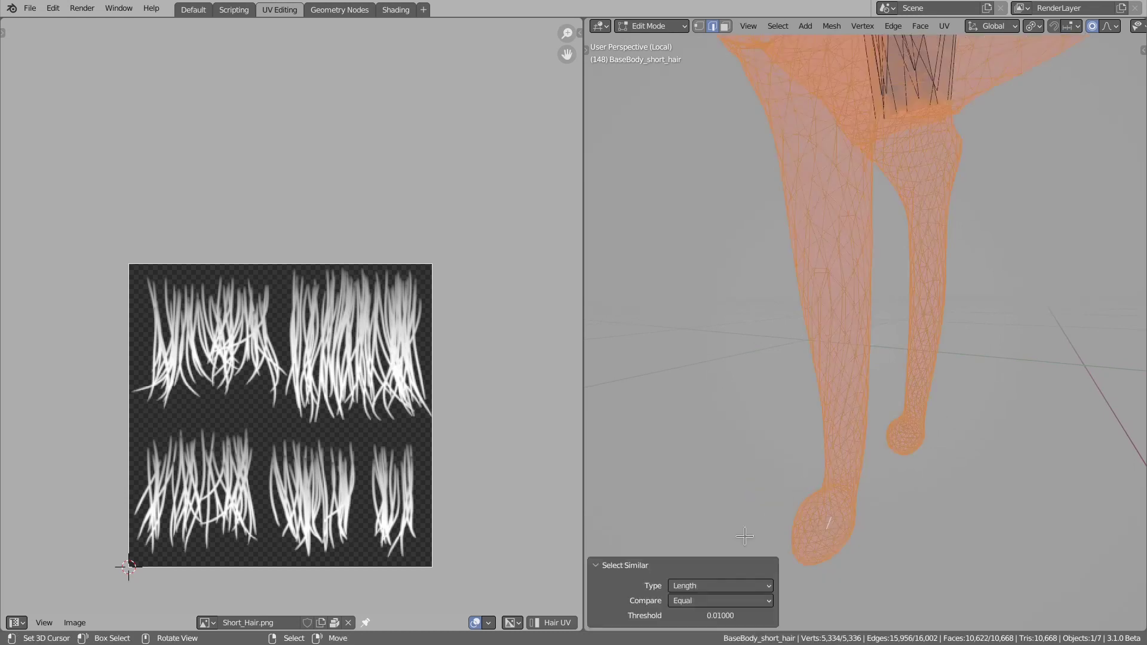
Set the Select Similar comparison to Less with a threshold of 0.00001 to limit the selection to short edges
{"action": "middle_click_drag", "start_coordinate": [747, 532], "coordinate": [876, 395]}
{"action": "left_click", "coordinate": [699, 602]}
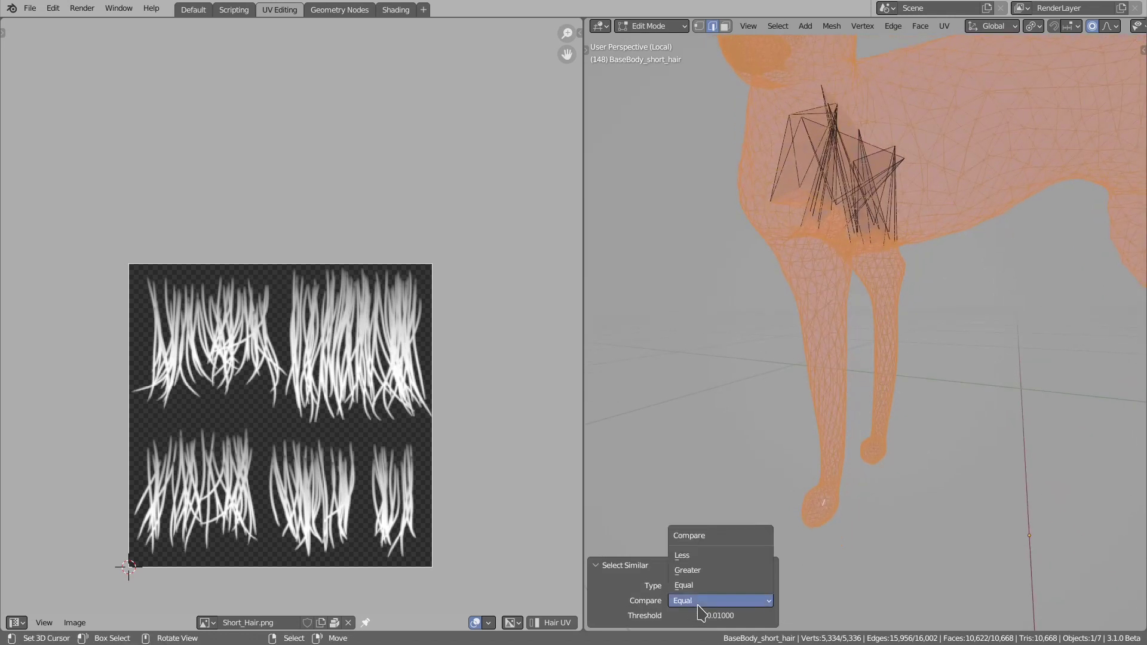
{"action": "left_click", "coordinate": [684, 559]}
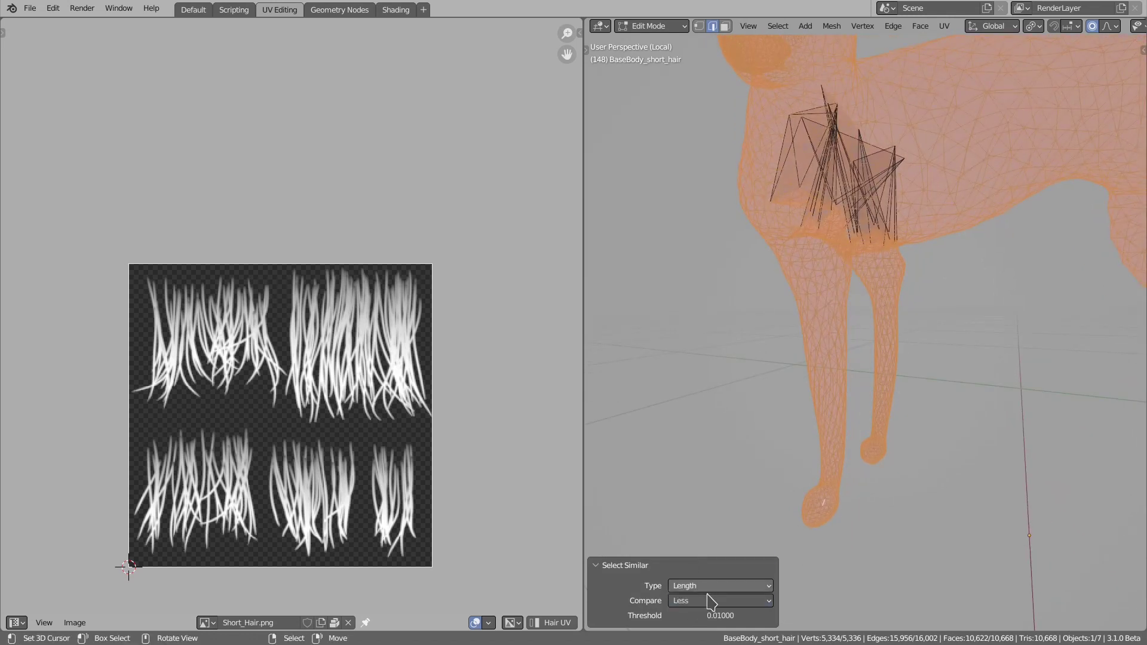
{"action": "left_click", "coordinate": [720, 615]}
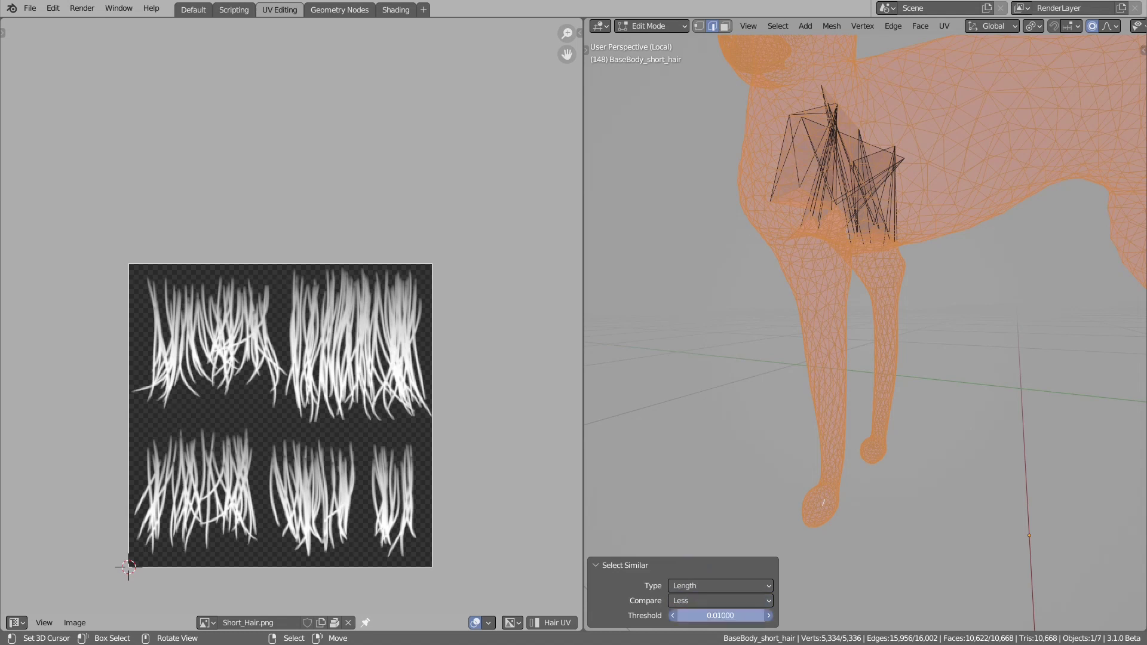
{"action": "mouse_move", "coordinate": [720, 615]}
{"action": "left_mouse_down"}
{"action": "mouse_move", "coordinate": [699, 615]}
{"action": "mouse_move", "coordinate": [734, 613]}
{"action": "left_mouse_up"}
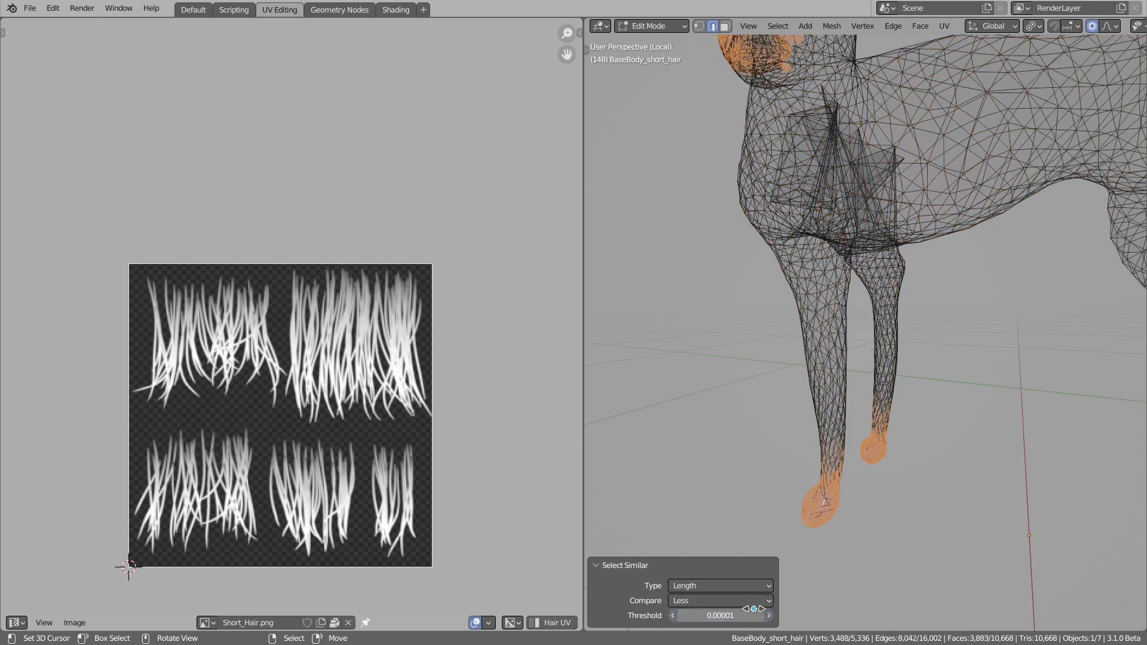
{"action": "scroll", "coordinate": [849, 471], "scroll_direction": "down", "scroll_amount": 1}
{"action": "middle_click_drag", "start_coordinate": [848, 471], "coordinate": [867, 464]}
{"action": "scroll", "coordinate": [866, 418], "scroll_direction": "down", "scroll_amount": 3}
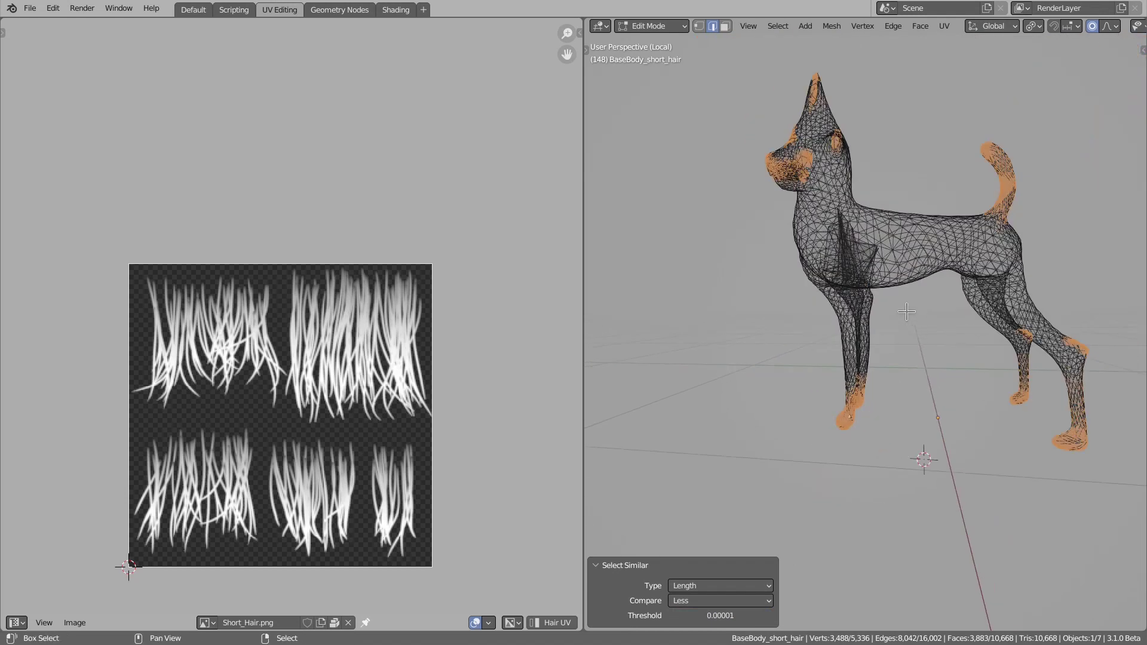
{"action": "middle_click_drag", "start_coordinate": [870, 358], "coordinate": [896, 369]}
{"action": "scroll", "coordinate": [896, 370], "scroll_direction": "up", "scroll_amount": 2}
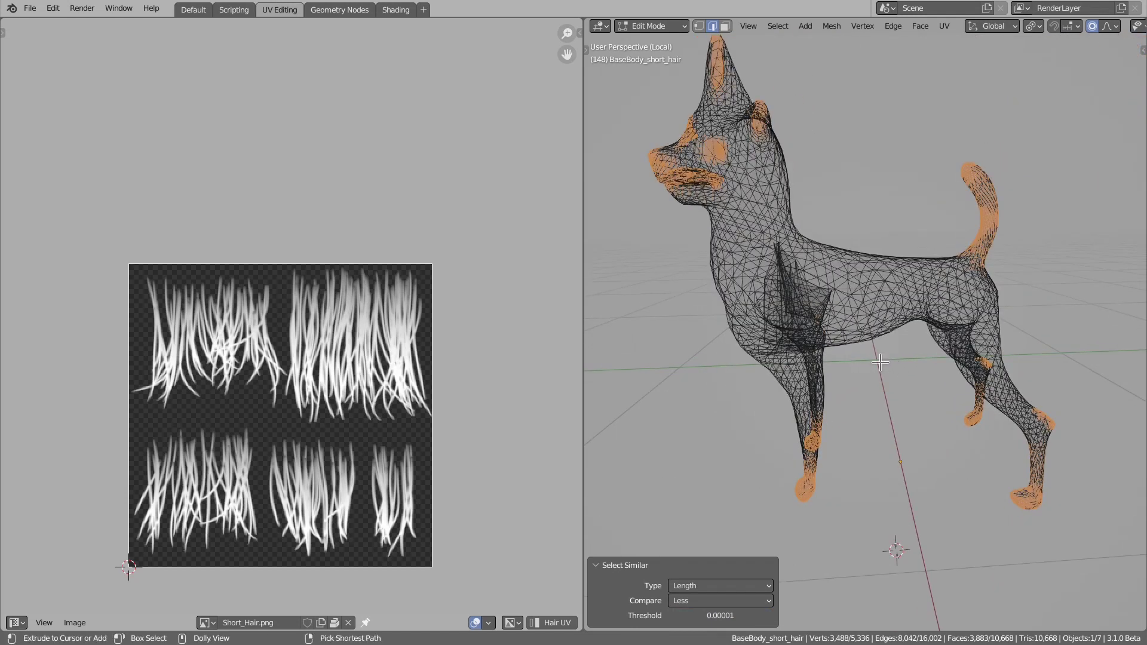
Run Hair Tool's Set UV Region on the selected short edges and assign UV box 2 to their strands
{"action": "key", "text": "ctrl+shift+h"}
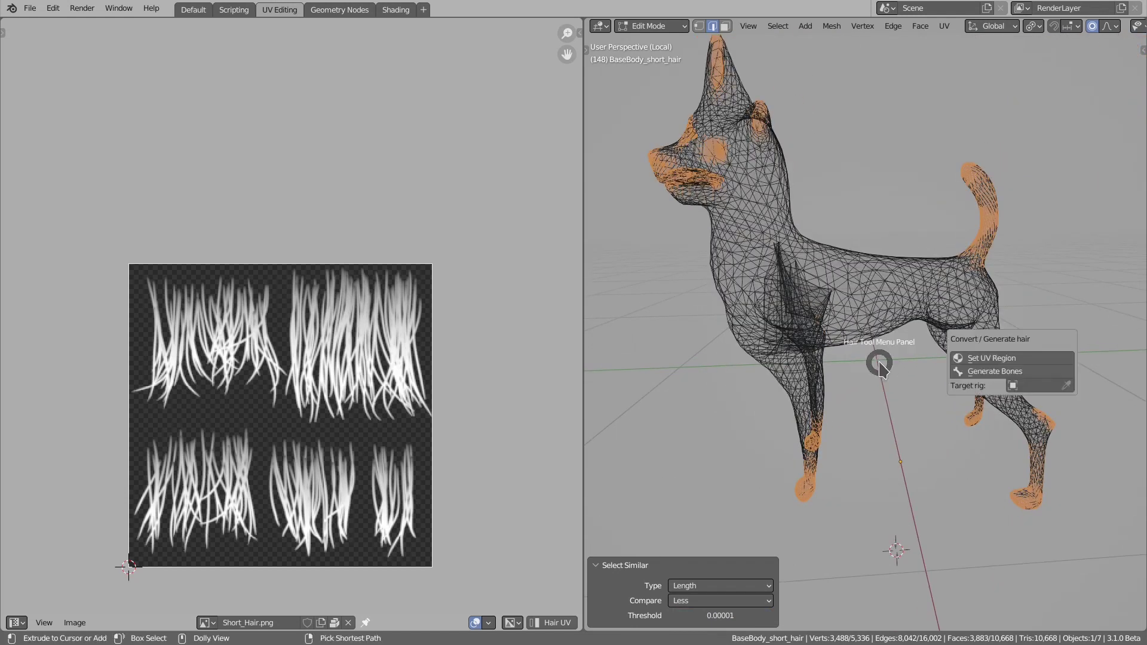
{"action": "left_click", "coordinate": [1003, 357]}
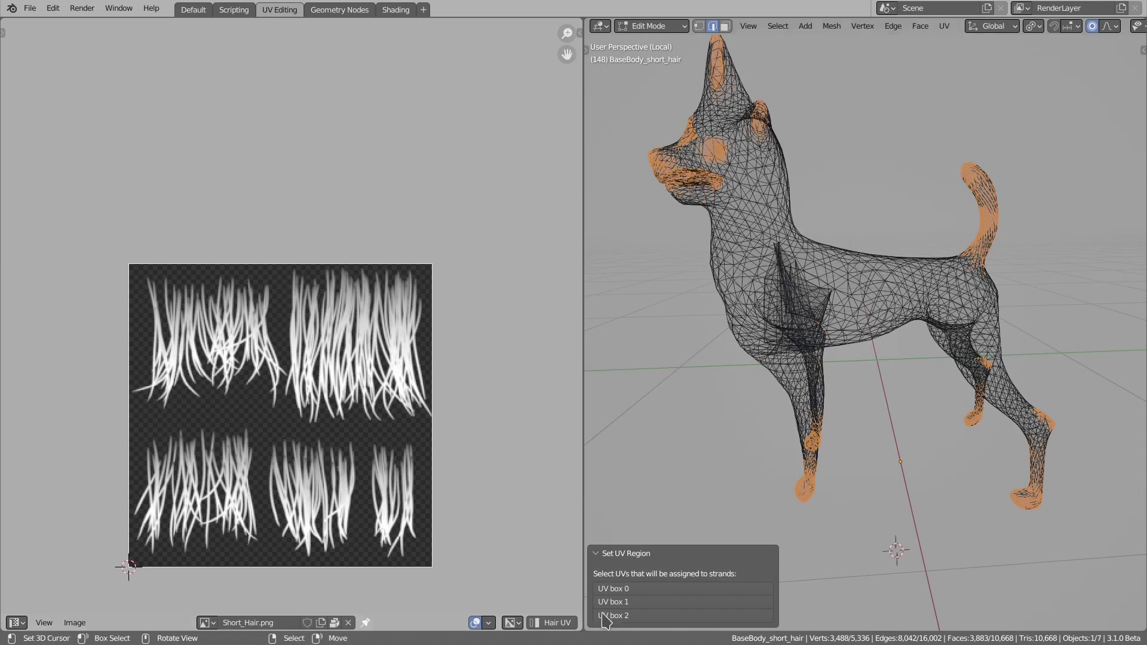
{"action": "left_click", "coordinate": [632, 616]}
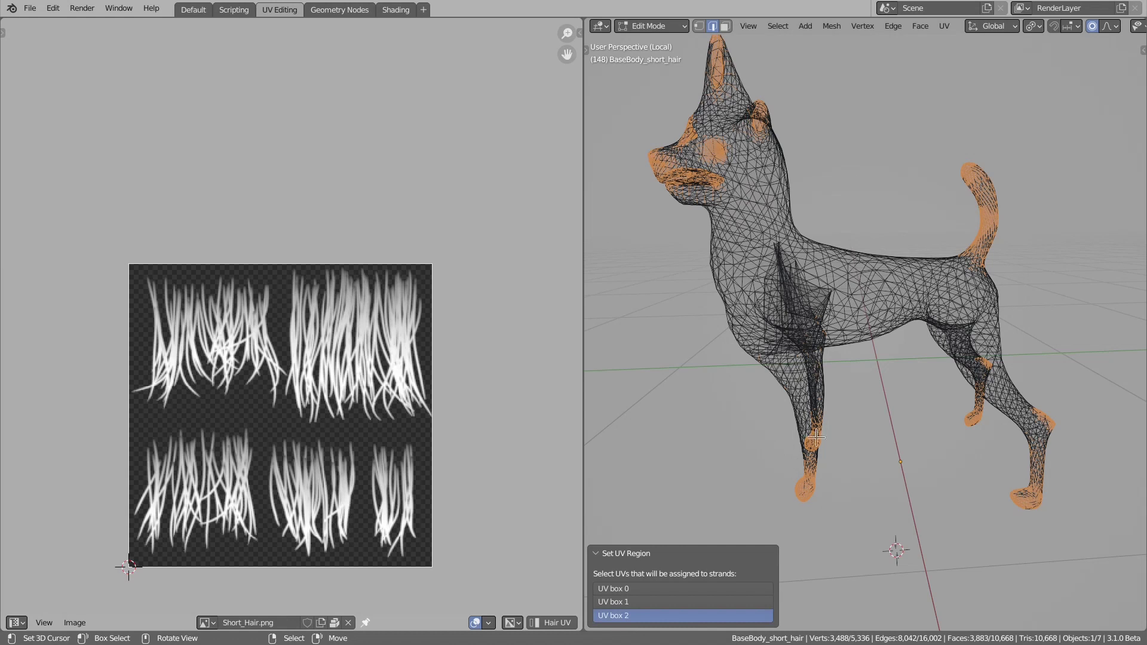
{"action": "middle_click_drag", "start_coordinate": [765, 440], "coordinate": [879, 466]}
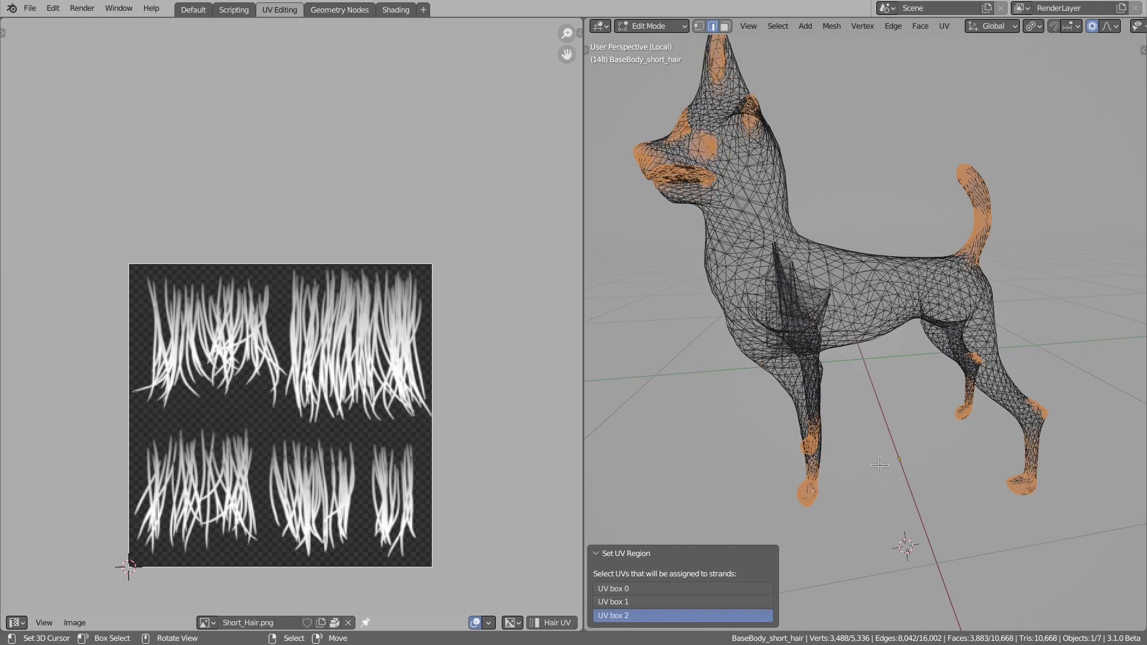
Invert the edge selection and assign UV box 0 and UV box 1 to those strands with Set UV Region
{"action": "key", "text": "ctrl+i"}
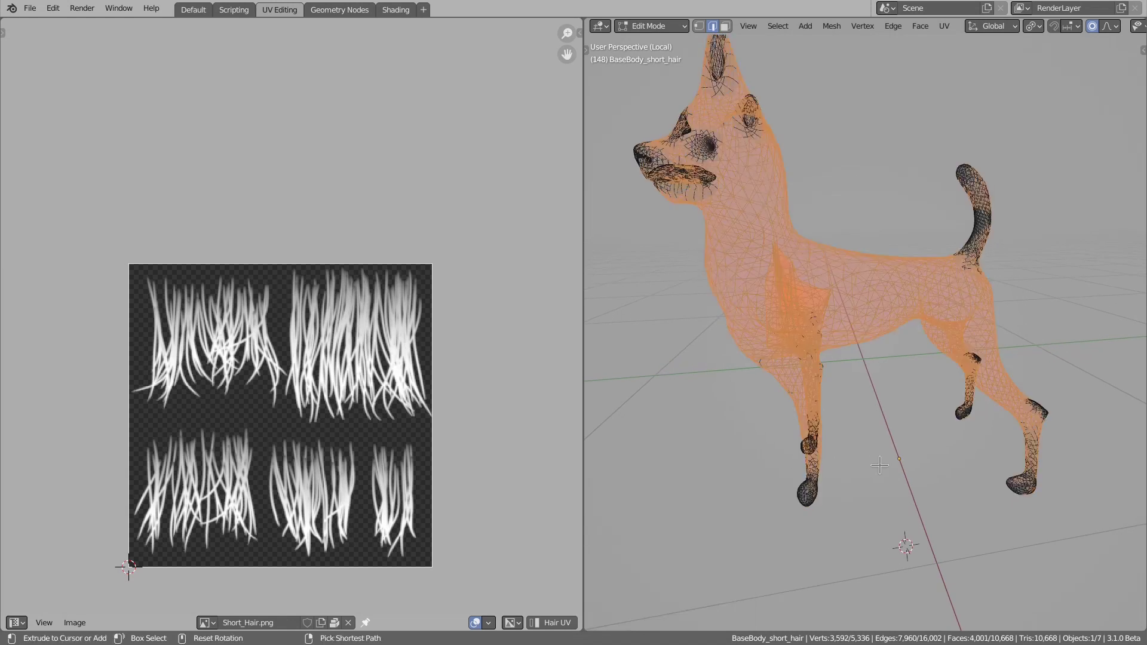
{"action": "key", "text": "ctrl+shift+h"}
{"action": "key", "text": "ctrl+shift+h"}
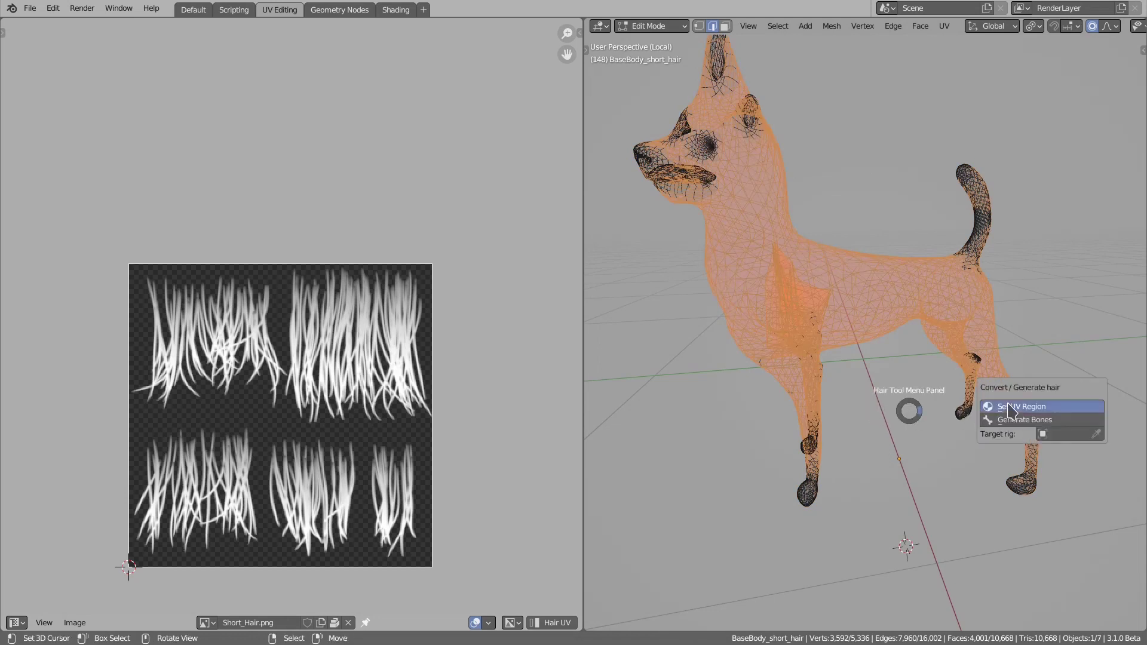
{"action": "left_click", "coordinate": [1006, 409]}
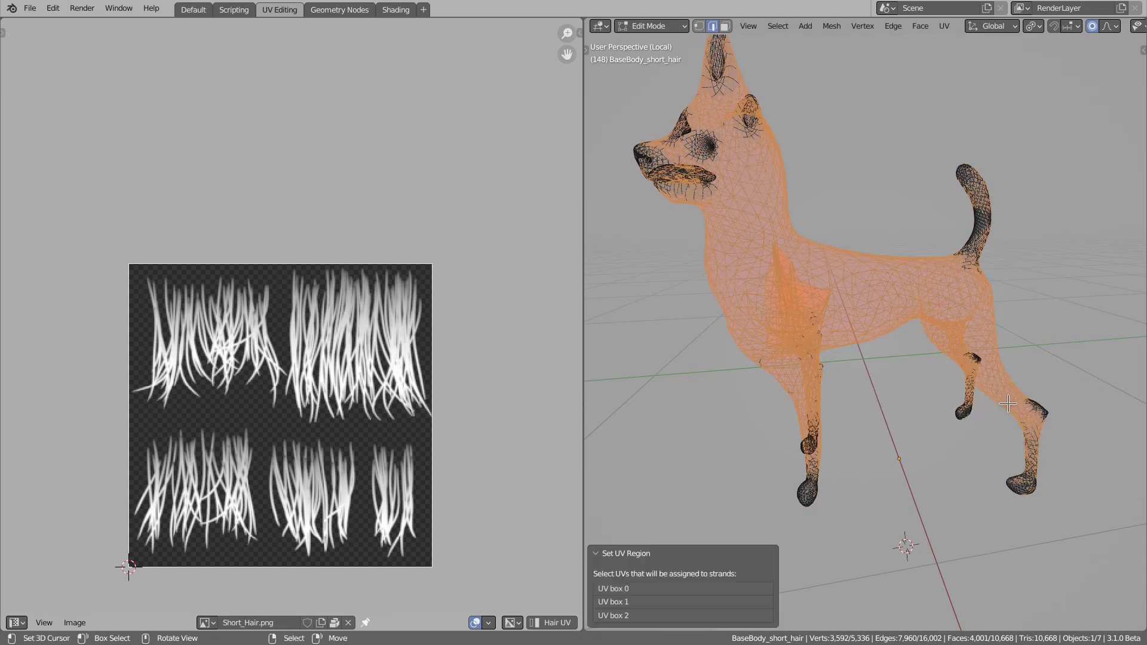
{"action": "left_click", "coordinate": [635, 590]}
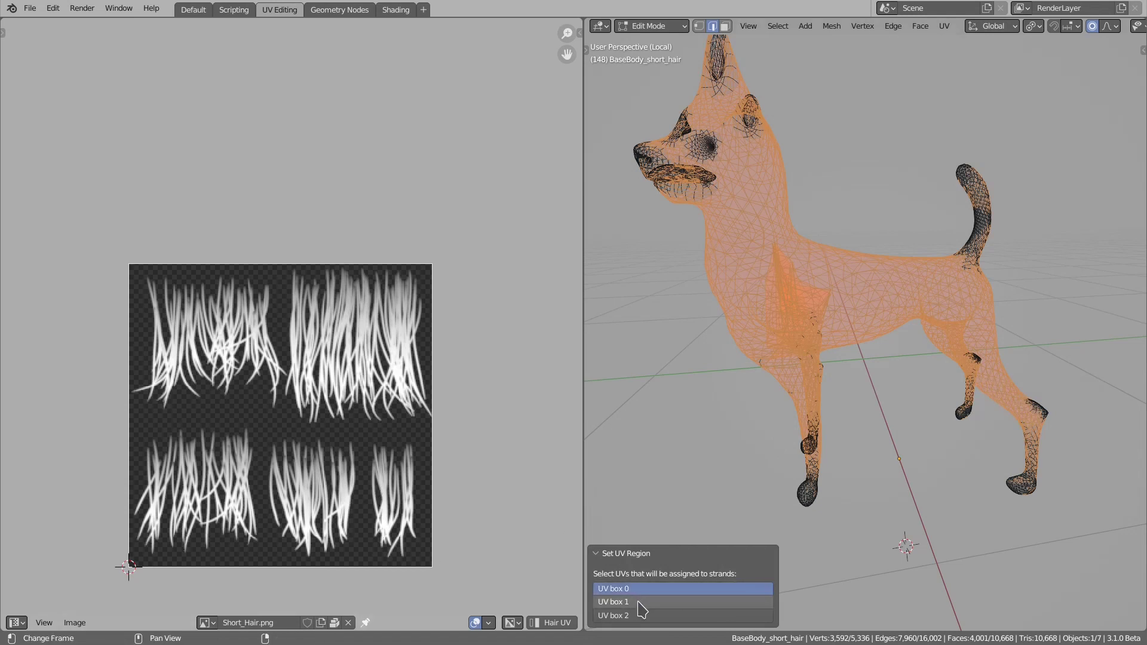
{"action": "left_click", "coordinate": [638, 602], "text": "shift"}
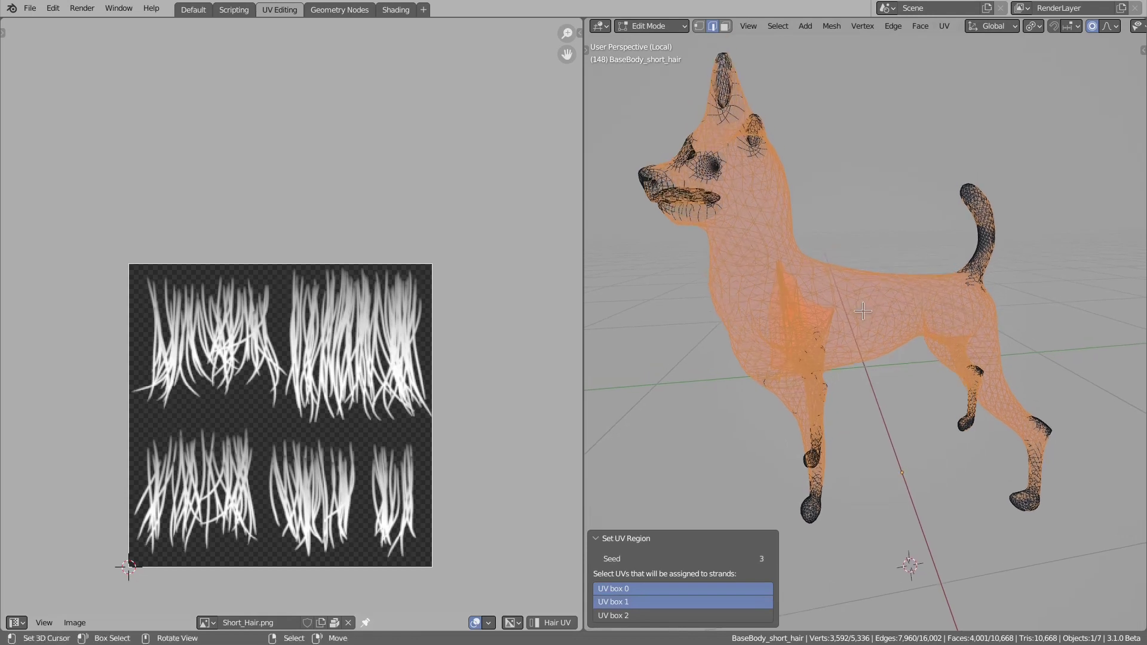
Return to Object Mode, re-enable the fur modifiers, leave local view, and switch to the Default workspace
{"action": "key", "text": "Tab"}
{"action": "key", "text": "q"}
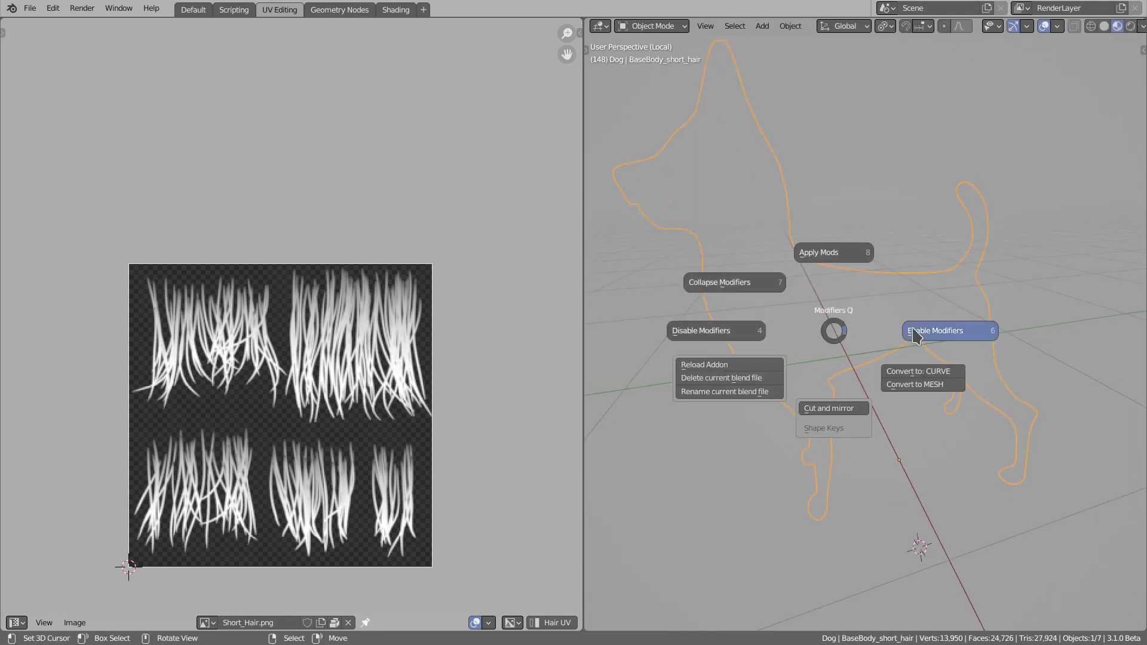
{"action": "left_click", "coordinate": [915, 330]}
{"action": "scroll", "coordinate": [869, 370], "scroll_direction": "up", "scroll_amount": 3}
{"action": "scroll", "coordinate": [944, 387], "scroll_direction": "up", "scroll_amount": 3}
{"action": "scroll", "coordinate": [925, 364], "scroll_direction": "down", "scroll_amount": 4}
{"action": "middle_click_drag", "start_coordinate": [866, 466], "coordinate": [648, 225]}
{"action": "left_click", "coordinate": [193, 11]}
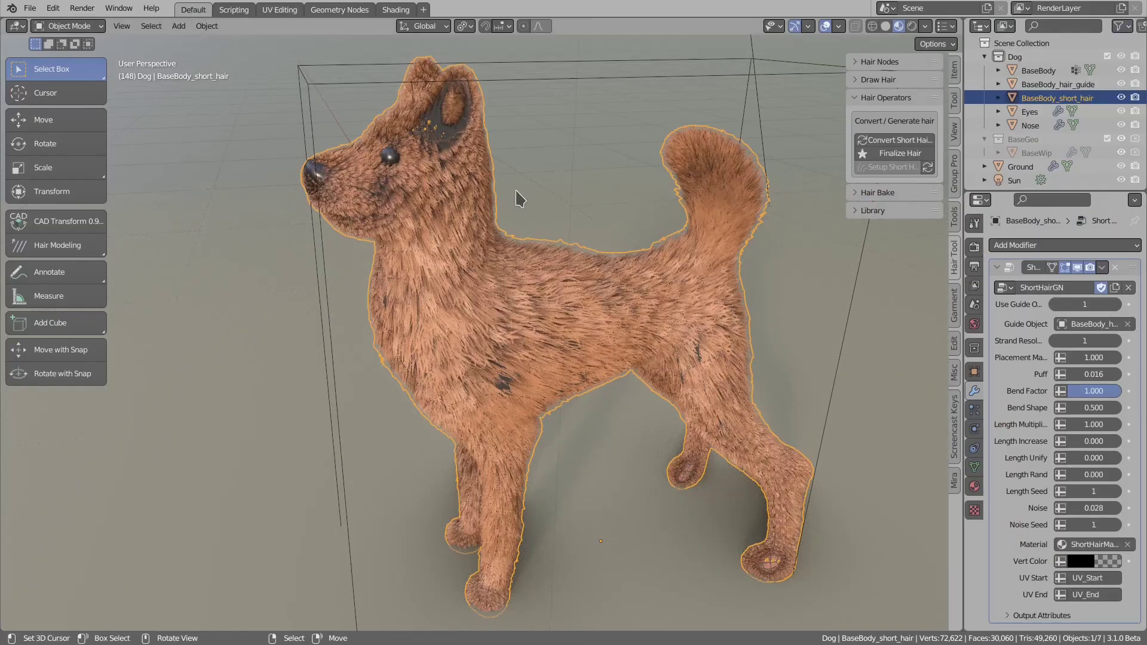
{"action": "middle_click_drag", "start_coordinate": [582, 308], "coordinate": [652, 307]}
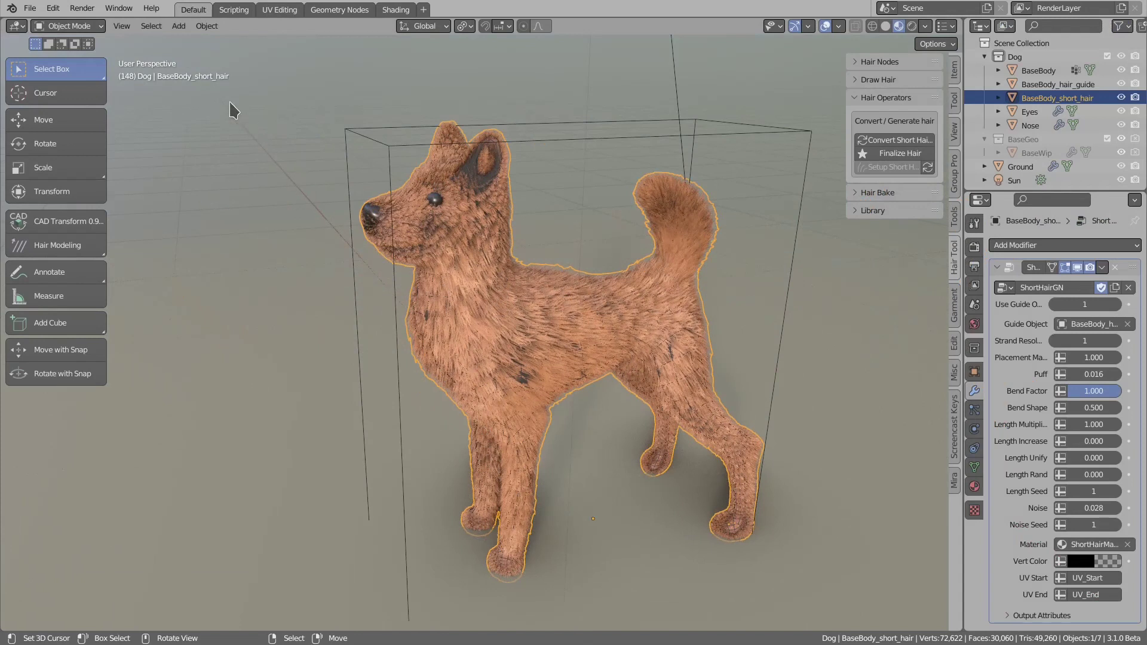
{"action": "left_click", "coordinate": [78, 26]}
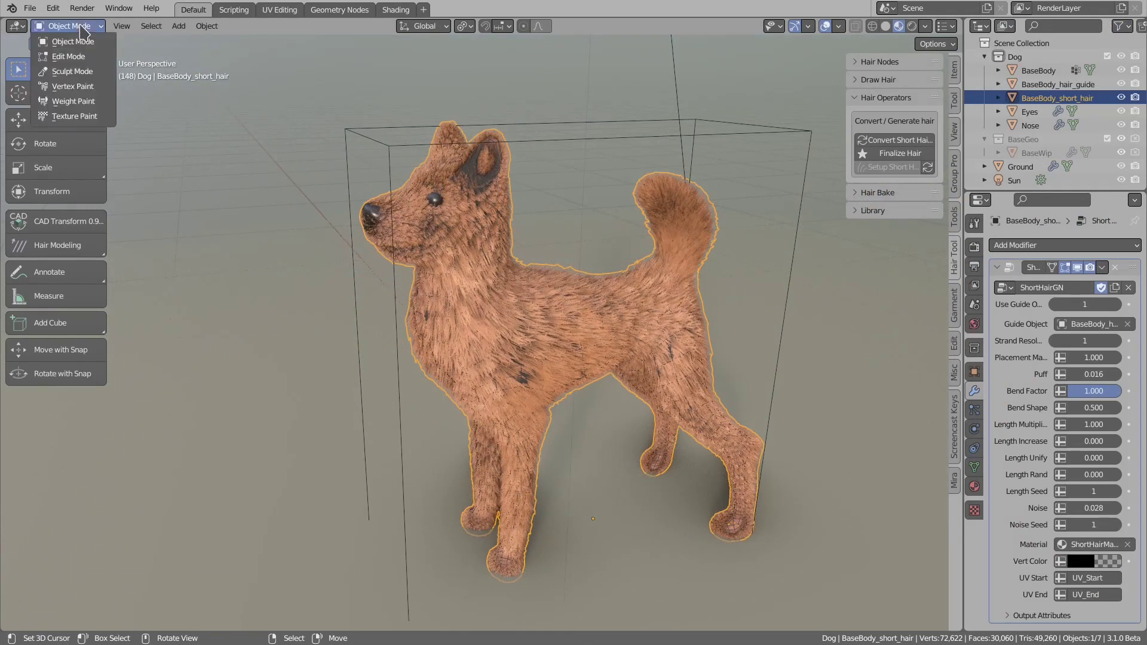
{"action": "left_click", "coordinate": [93, 74]}
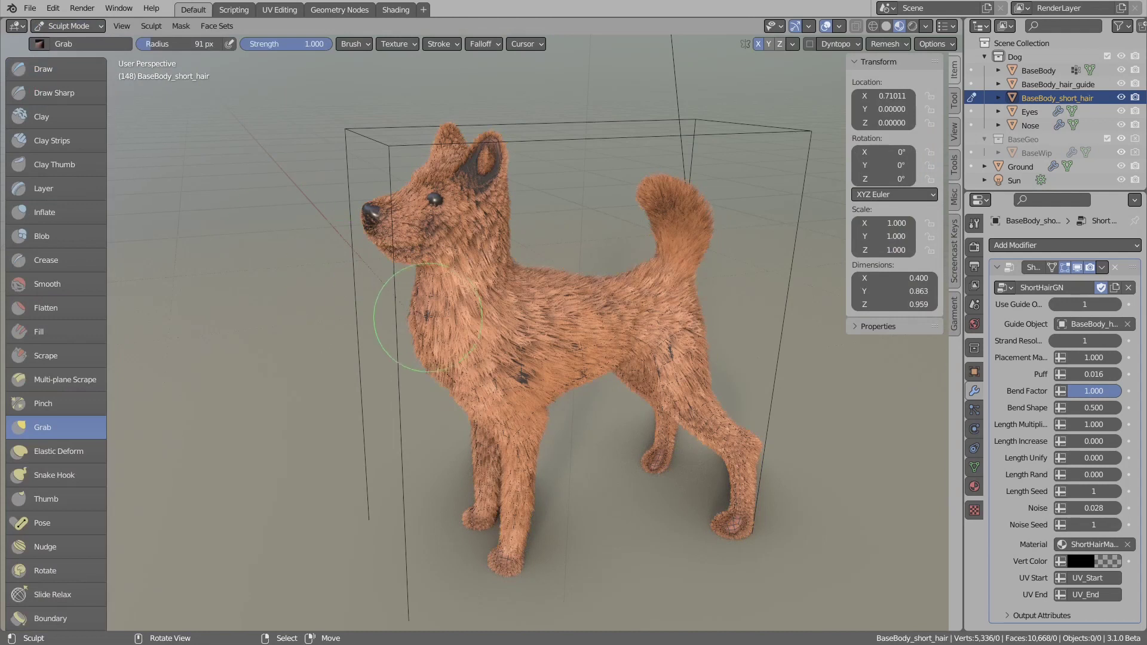
{"action": "middle_click_drag", "start_coordinate": [419, 311], "coordinate": [487, 326]}
Switch the short fur object to Vertex Paint mode and set the brush color to bright green
{"action": "left_click", "coordinate": [69, 26]}
{"action": "left_click", "coordinate": [73, 87]}
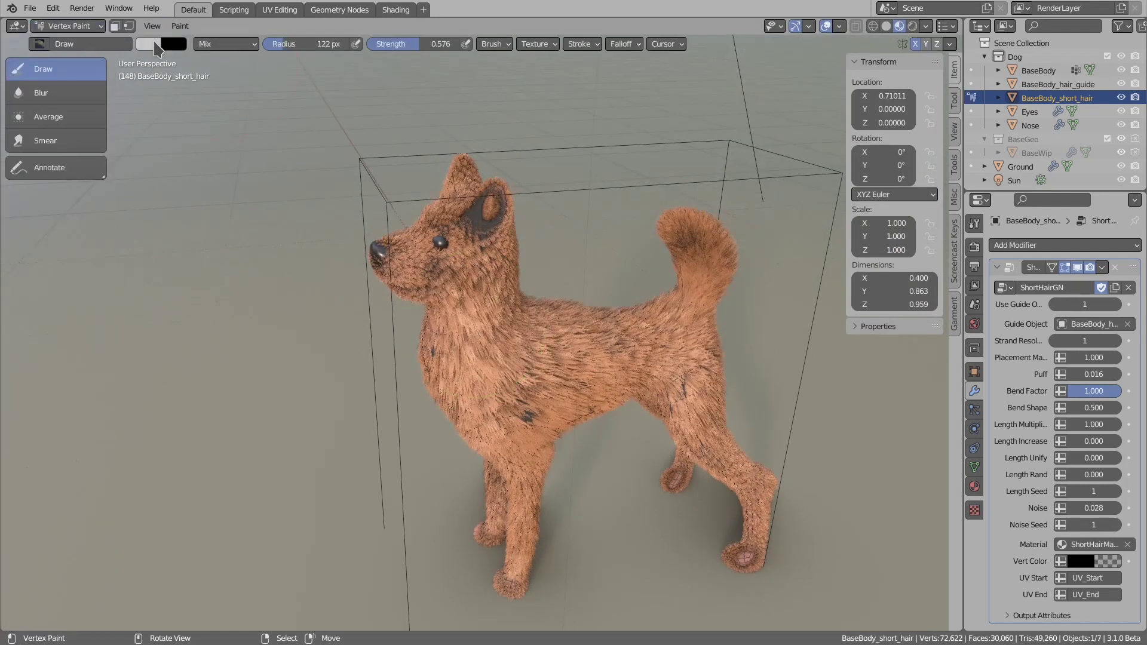
{"action": "left_click", "coordinate": [157, 50]}
{"action": "left_click", "coordinate": [162, 130]}
{"action": "middle_click_drag", "start_coordinate": [525, 311], "coordinate": [472, 265]}
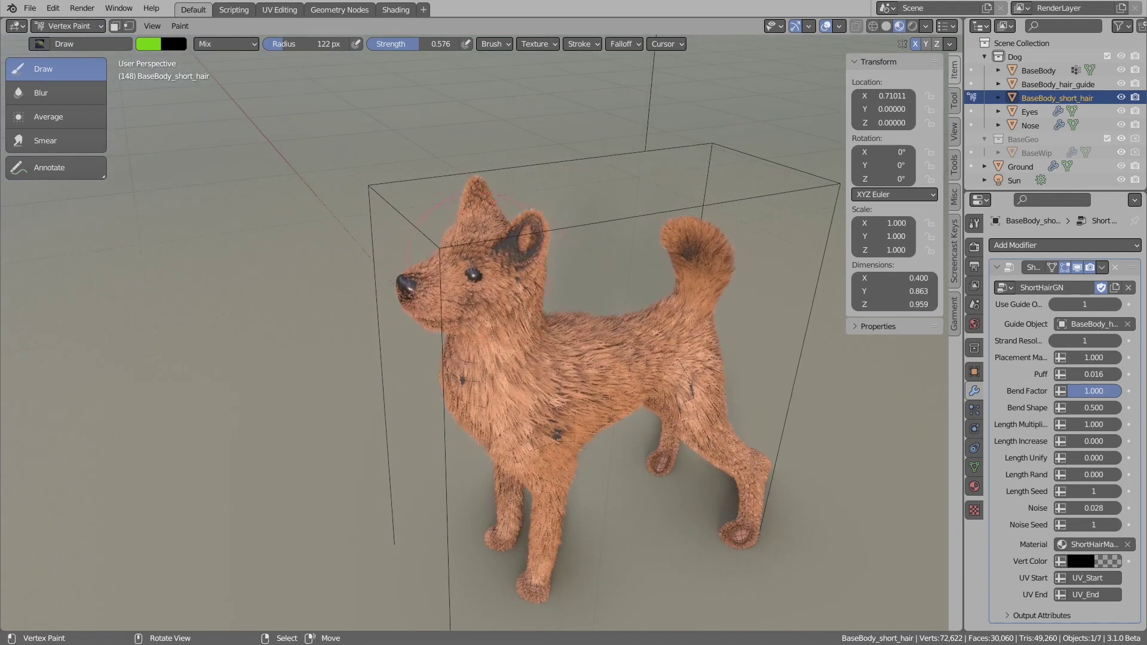
Drive the ShortHairGN modifier's Vert Color input with the Col face corner attribute
{"action": "left_click", "coordinate": [1061, 562]}
{"action": "left_click", "coordinate": [1077, 563]}
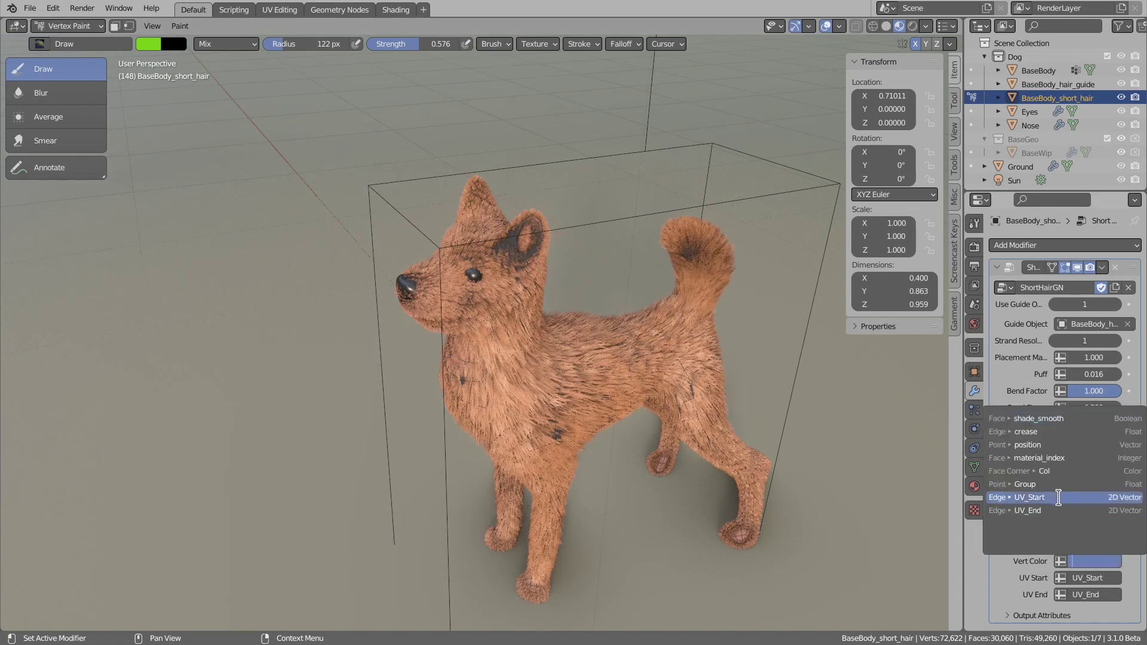
{"action": "left_click", "coordinate": [1046, 472]}
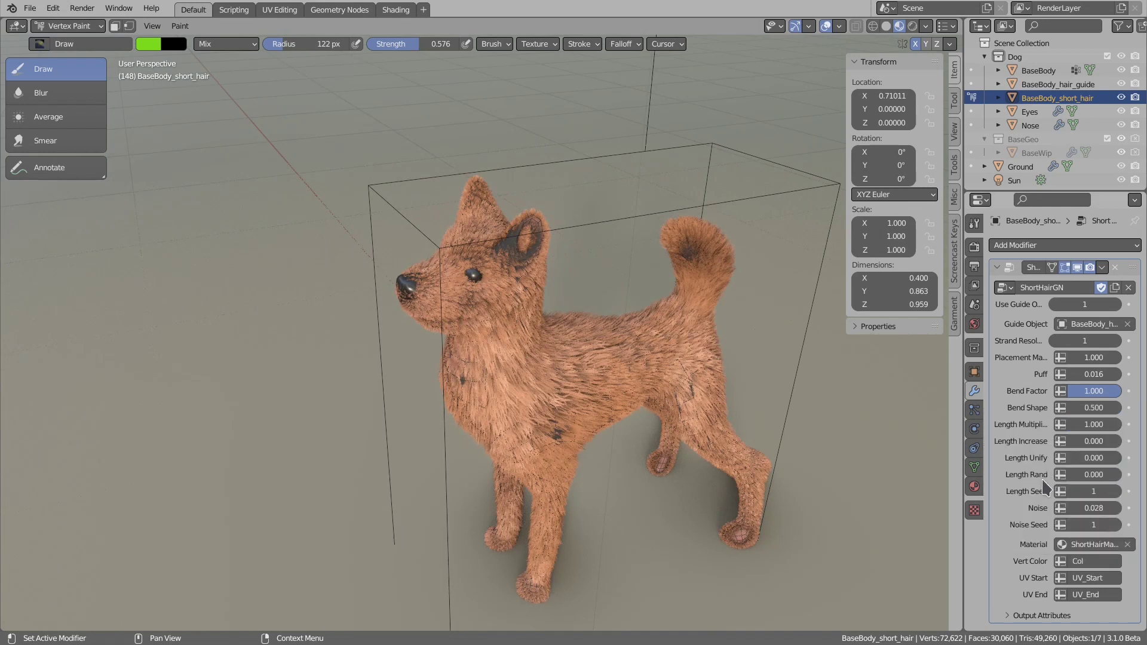
{"action": "middle_click_drag", "start_coordinate": [480, 351], "coordinate": [479, 270]}
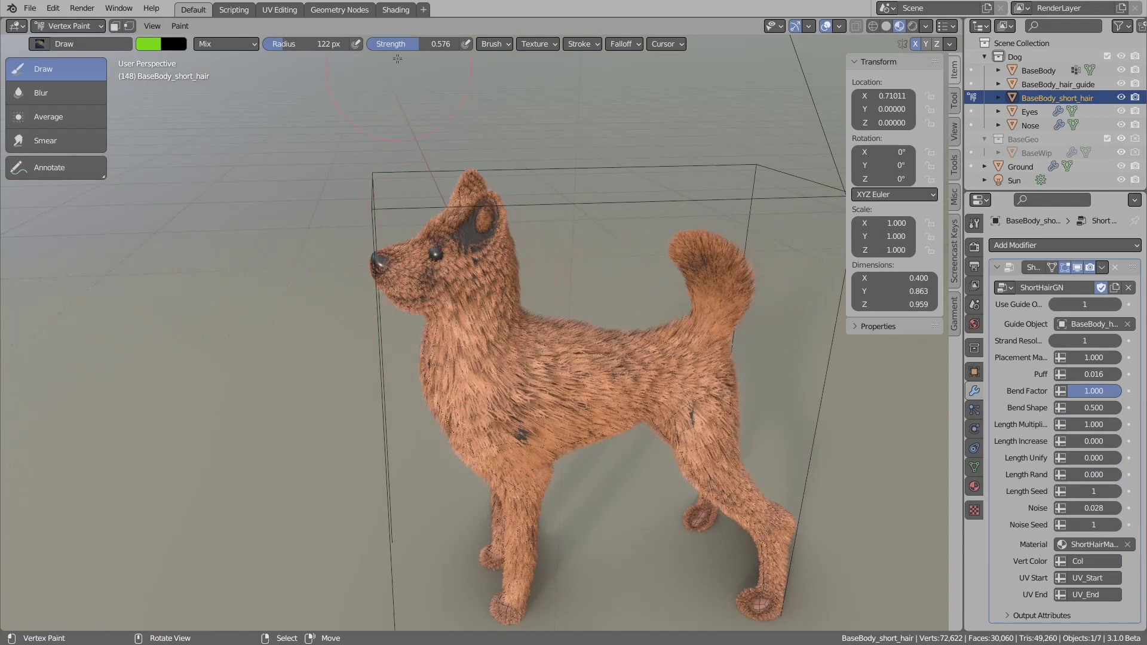
In the Shading workspace, raise the Mix Ver Color node's Fac to 1.000 in ShortHairMaterial
{"action": "left_click", "coordinate": [395, 9]}
{"action": "middle_click_drag", "start_coordinate": [567, 249], "coordinate": [546, 236]}
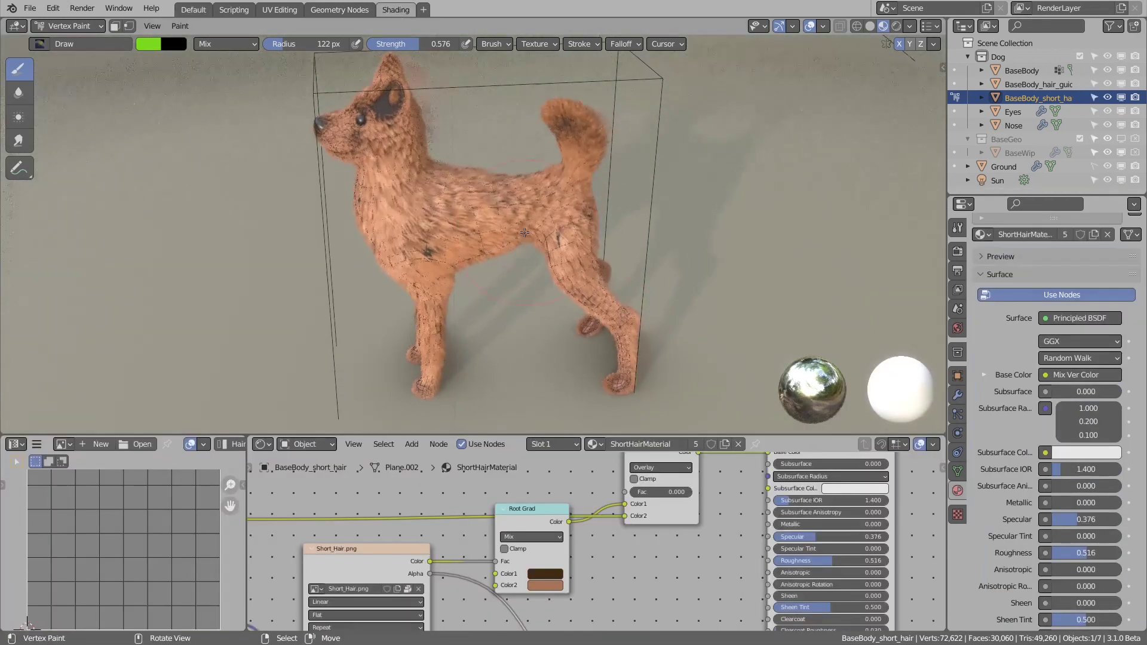
{"action": "middle_click_drag", "start_coordinate": [654, 513], "coordinate": [719, 577]}
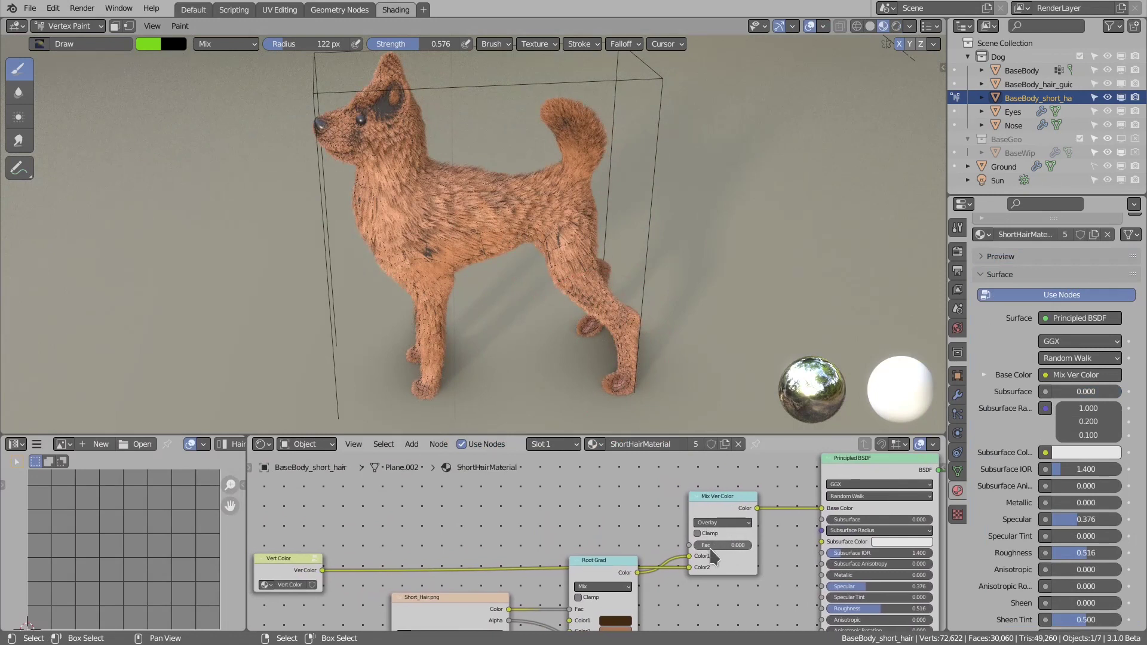
{"action": "left_click_drag", "start_coordinate": [711, 549], "coordinate": [726, 546]}
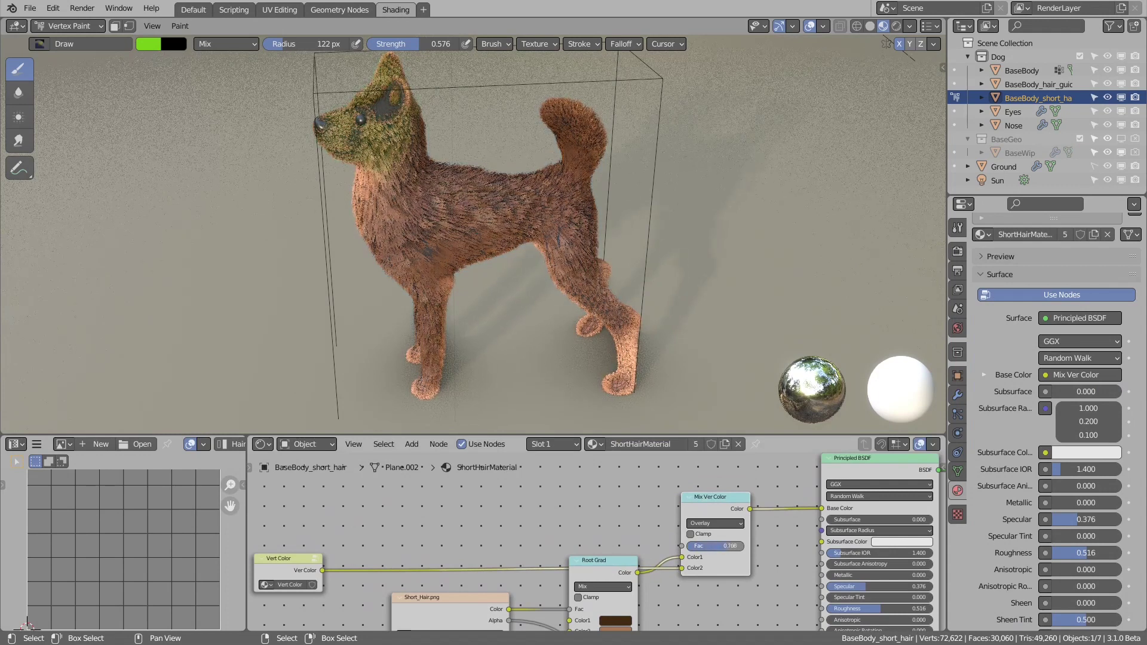
{"action": "left_click_drag", "start_coordinate": [730, 546], "coordinate": [744, 546]}
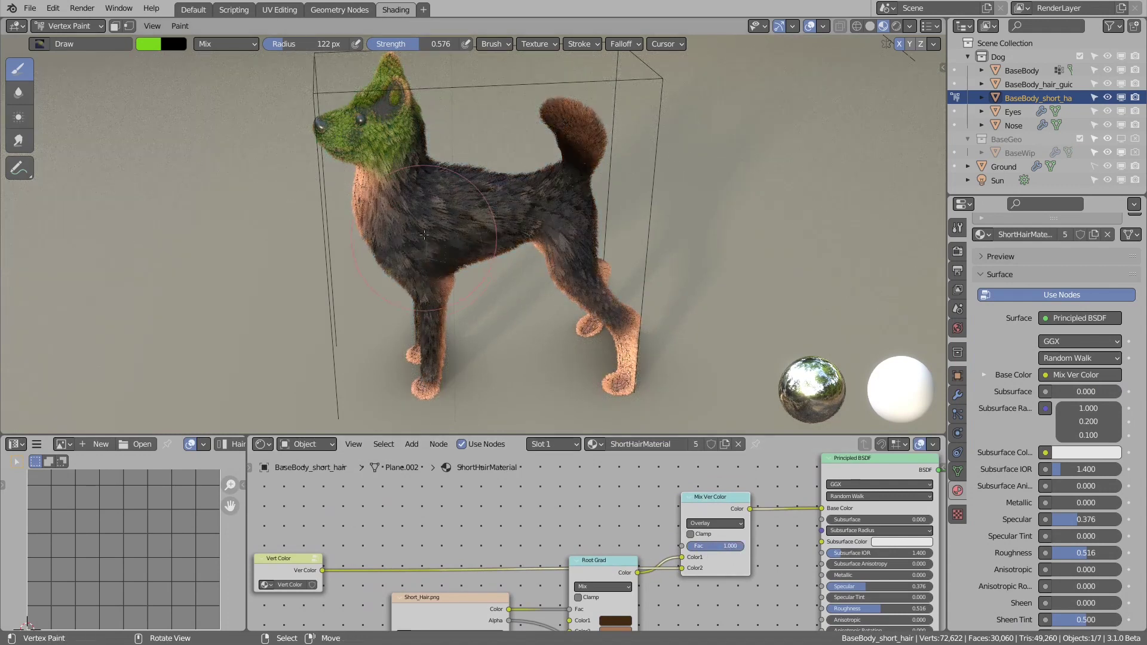
Set the vertex paint brush color to golden yellow and paint over the green fur on the dog's head
{"action": "middle_click_drag", "start_coordinate": [365, 177], "coordinate": [443, 179]}
{"action": "middle_click_drag", "start_coordinate": [443, 179], "coordinate": [460, 205], "text": "shift"}
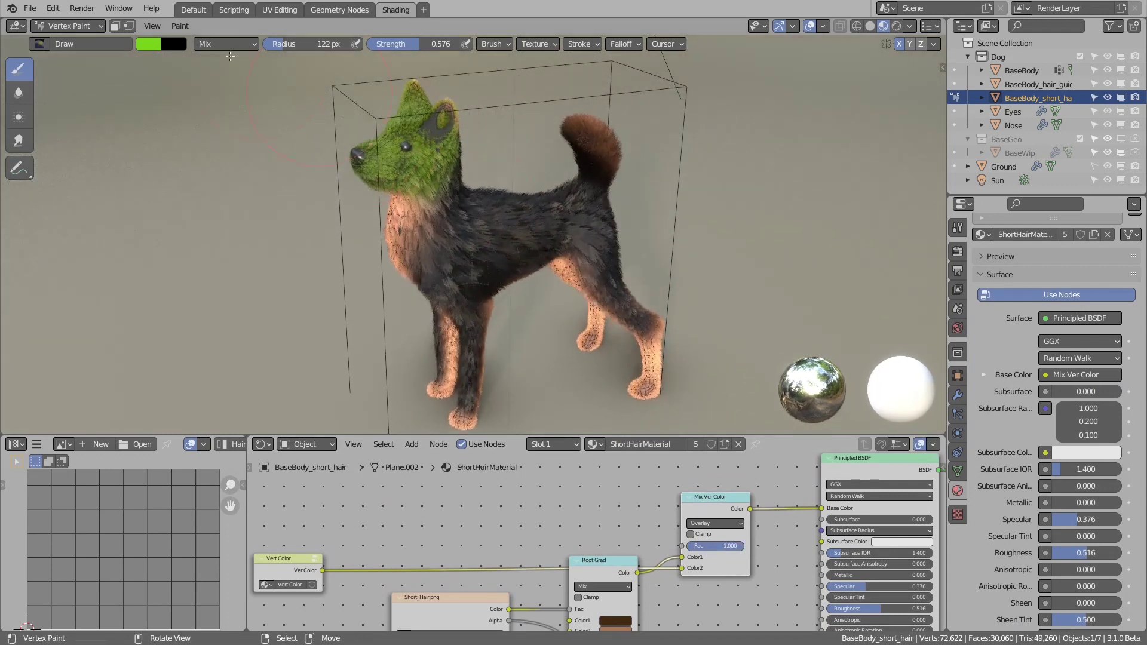
{"action": "left_click", "coordinate": [144, 44]}
{"action": "left_click", "coordinate": [169, 138]}
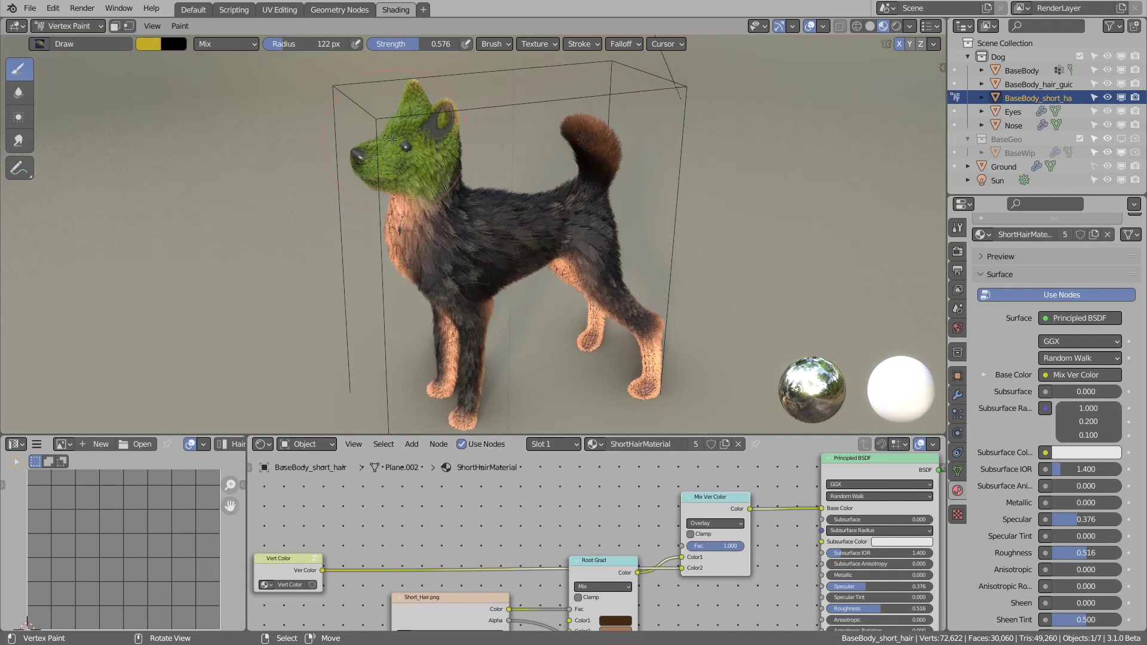
{"action": "left_click_drag", "start_coordinate": [407, 165], "coordinate": [411, 108]}
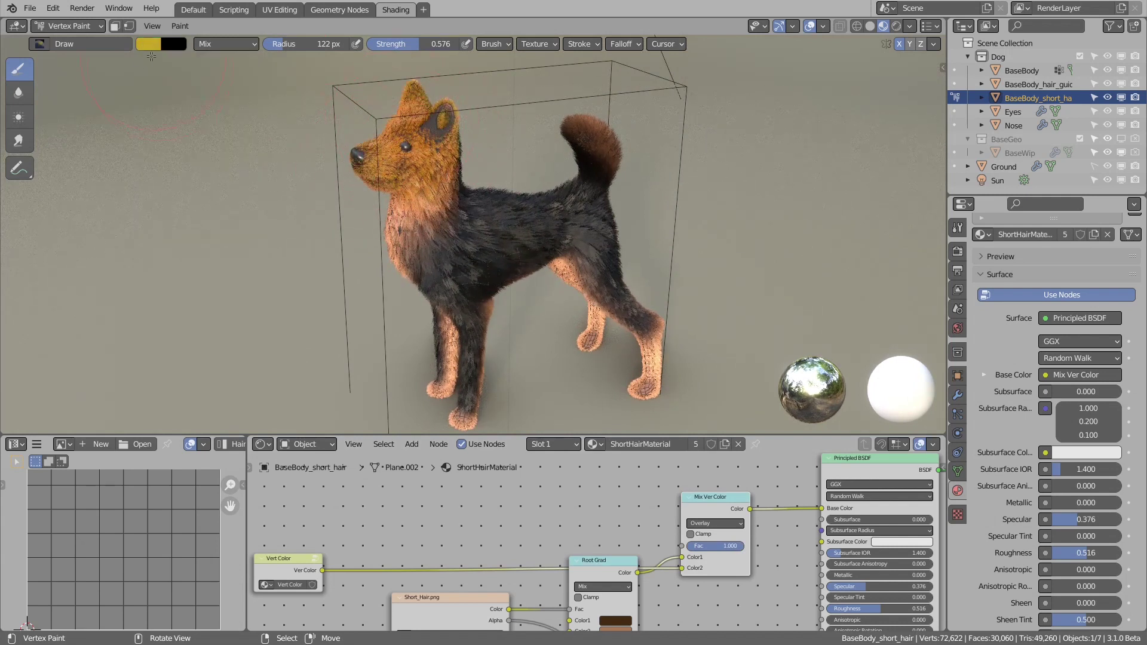
Set the brush to pale yellow, paint the fur on the head, chest, legs and tail, and return to Object Mode
{"action": "left_click", "coordinate": [149, 45]}
{"action": "left_click", "coordinate": [175, 118]}
{"action": "mouse_move", "coordinate": [406, 170]}
{"action": "left_mouse_down"}
{"action": "mouse_move", "coordinate": [454, 266]}
{"action": "mouse_move", "coordinate": [478, 373]}
{"action": "left_mouse_up"}
{"action": "mouse_move", "coordinate": [627, 322]}
{"action": "left_mouse_down"}
{"action": "mouse_move", "coordinate": [643, 353]}
{"action": "mouse_move", "coordinate": [612, 313]}
{"action": "left_mouse_up"}
{"action": "middle_click_drag", "start_coordinate": [550, 245], "coordinate": [556, 191]}
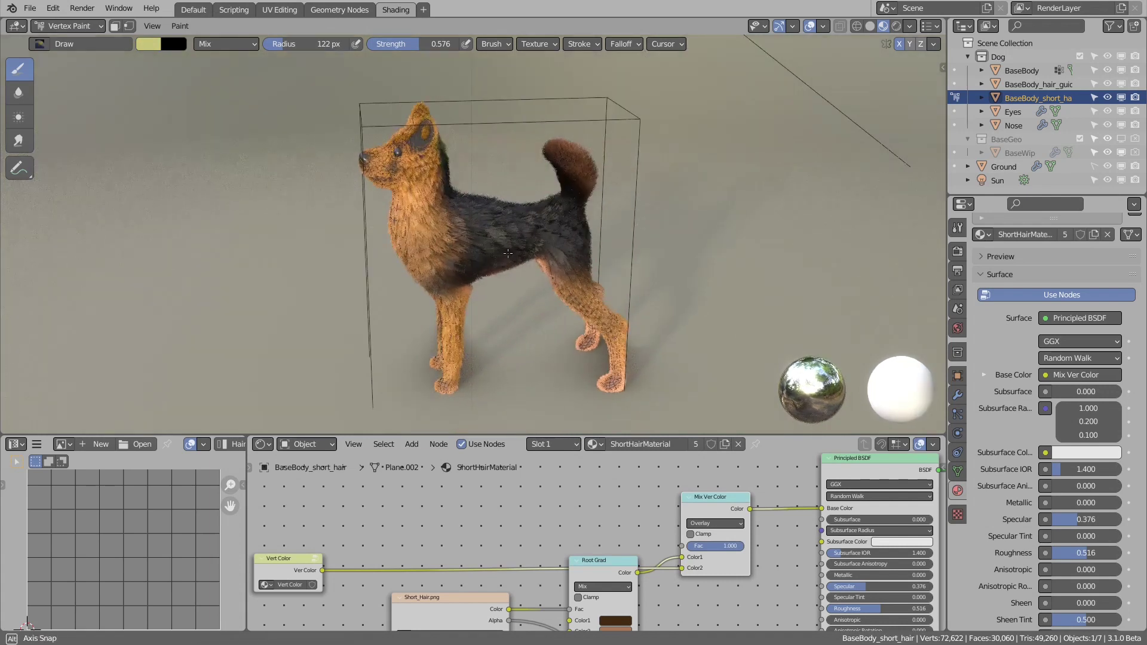
{"action": "left_click_drag", "start_coordinate": [558, 144], "coordinate": [580, 197]}
{"action": "left_click", "coordinate": [69, 25]}
{"action": "left_click", "coordinate": [73, 42]}
Convert the short fur object to a mesh with Hair Tool's Convert Short Hair To Mesh
{"action": "middle_click_drag", "start_coordinate": [454, 245], "coordinate": [584, 230]}
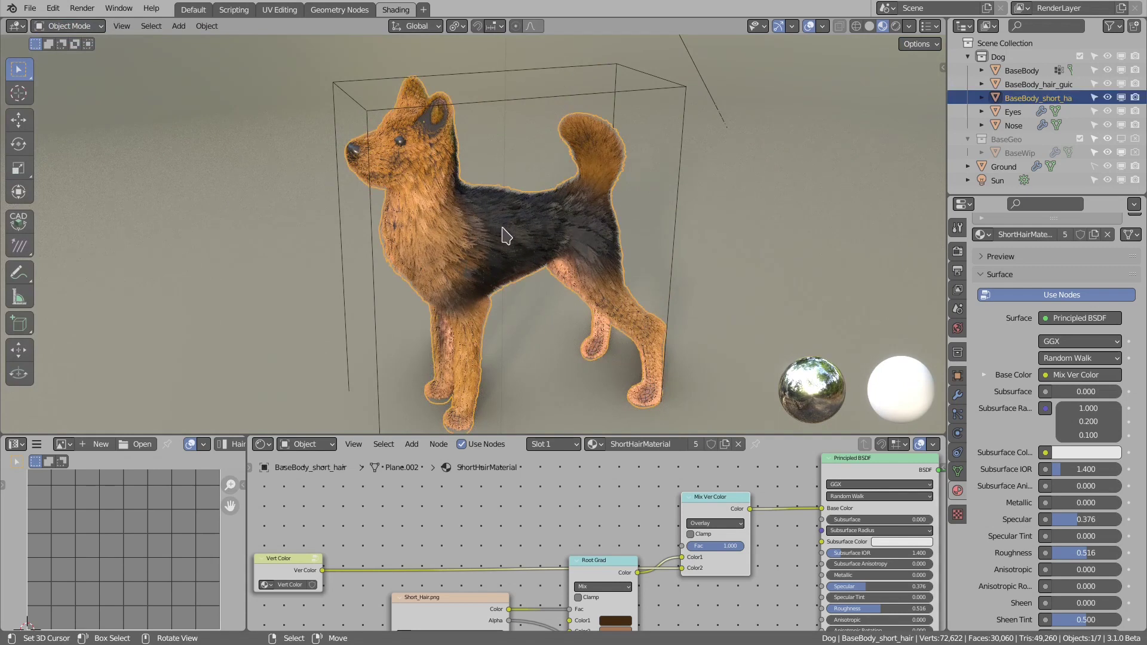
{"action": "key", "text": "ctrl+shift+h"}
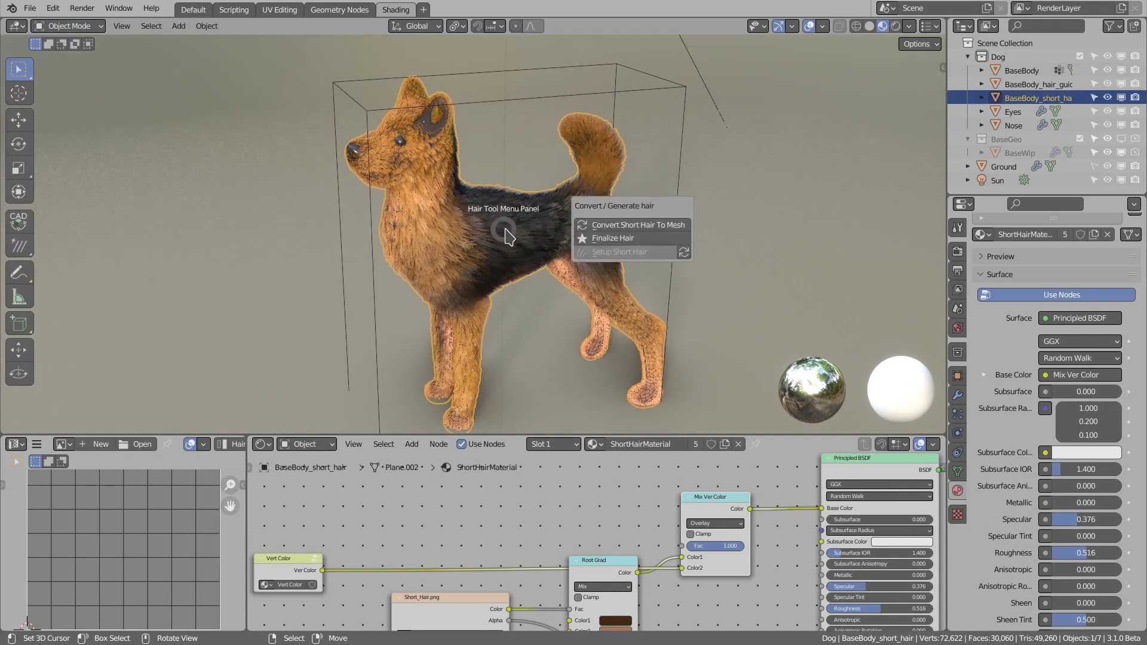
{"action": "left_click", "coordinate": [627, 233]}
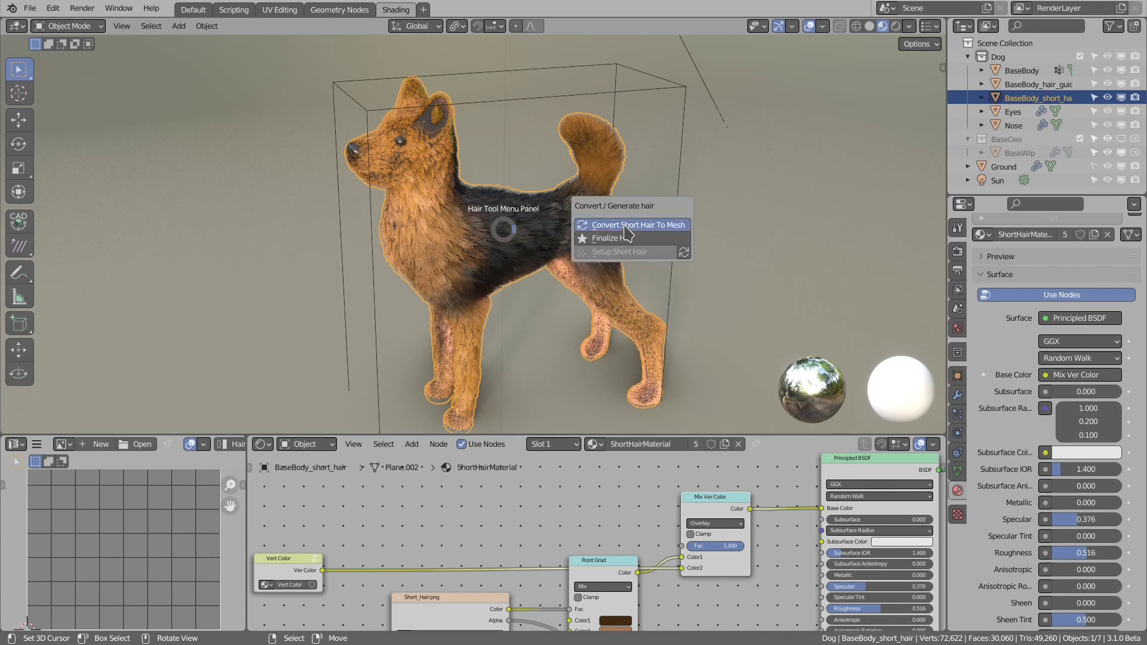
Examine the converted fur mesh's UVs over the Short_Hair.png texture, as well as its modifiers
{"action": "key", "text": "Tab"}
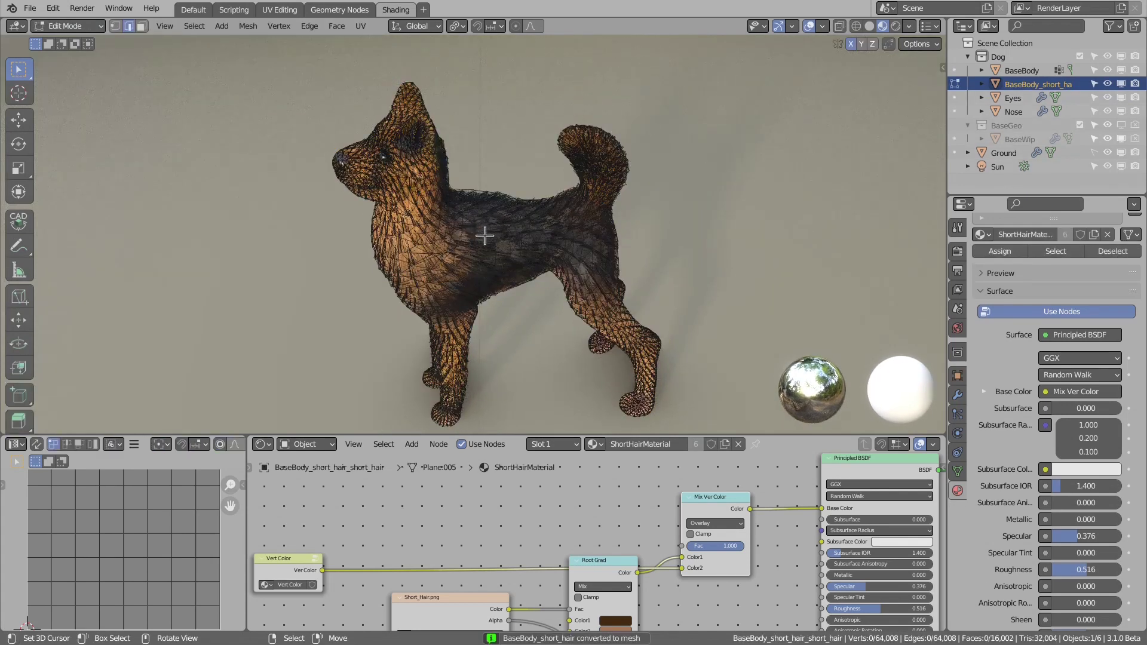
{"action": "key", "text": "a"}
{"action": "scroll", "coordinate": [114, 558], "scroll_direction": "up", "scroll_amount": 2}
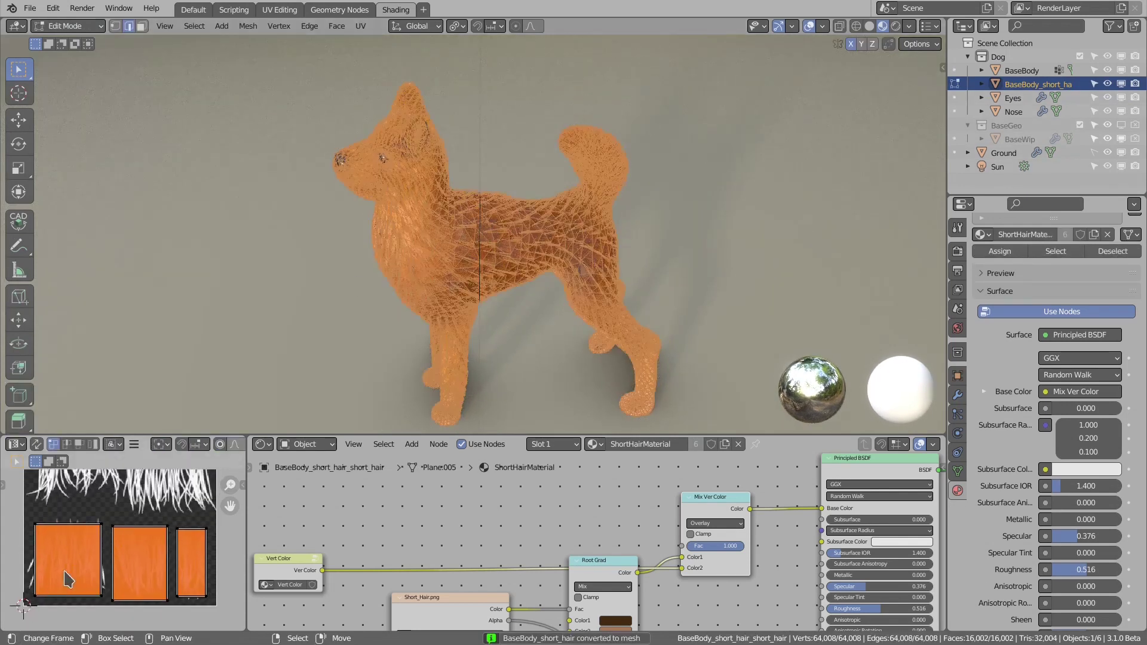
{"action": "key", "text": "Tab"}
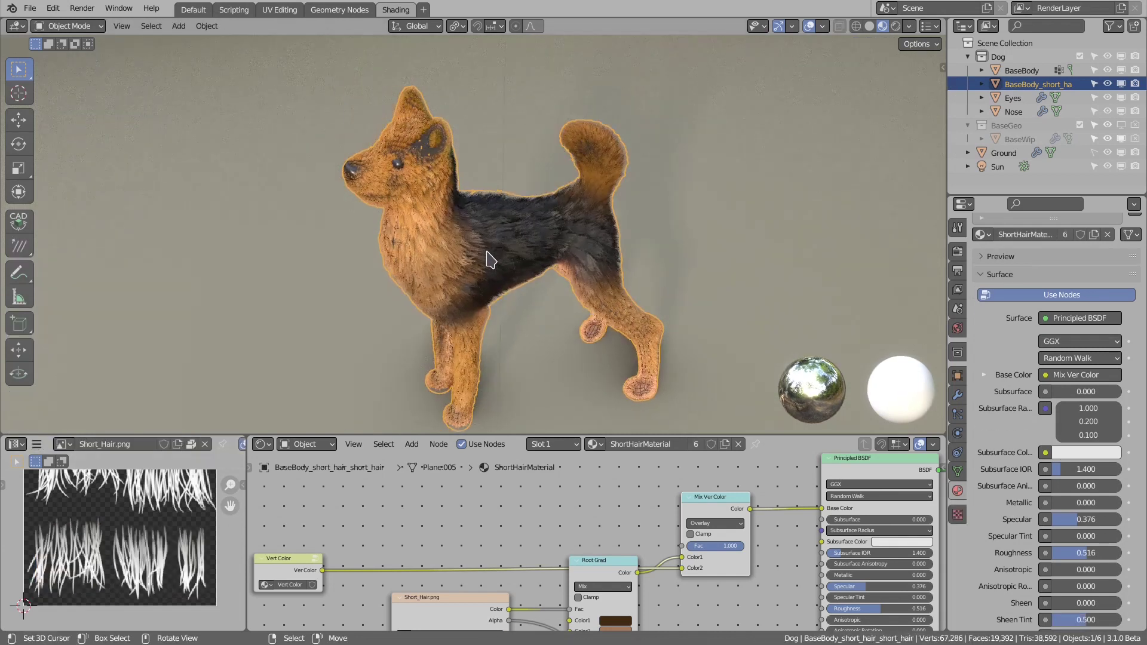
{"action": "left_click", "coordinate": [30, 7]}
{"action": "left_click", "coordinate": [958, 396]}
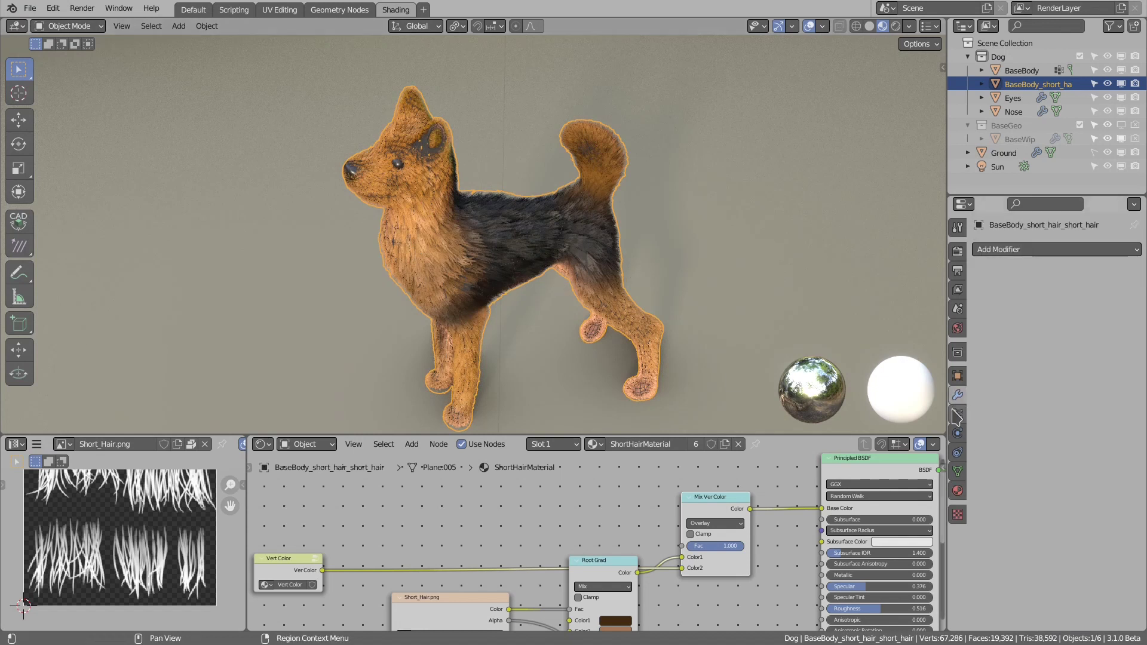
{"action": "mouse_move", "coordinate": [545, 249]}
{"action": "middle_mouse_down"}
{"action": "mouse_move", "coordinate": [564, 225]}
{"action": "mouse_move", "coordinate": [532, 220]}
{"action": "mouse_move", "coordinate": [539, 228]}
{"action": "middle_mouse_up"}
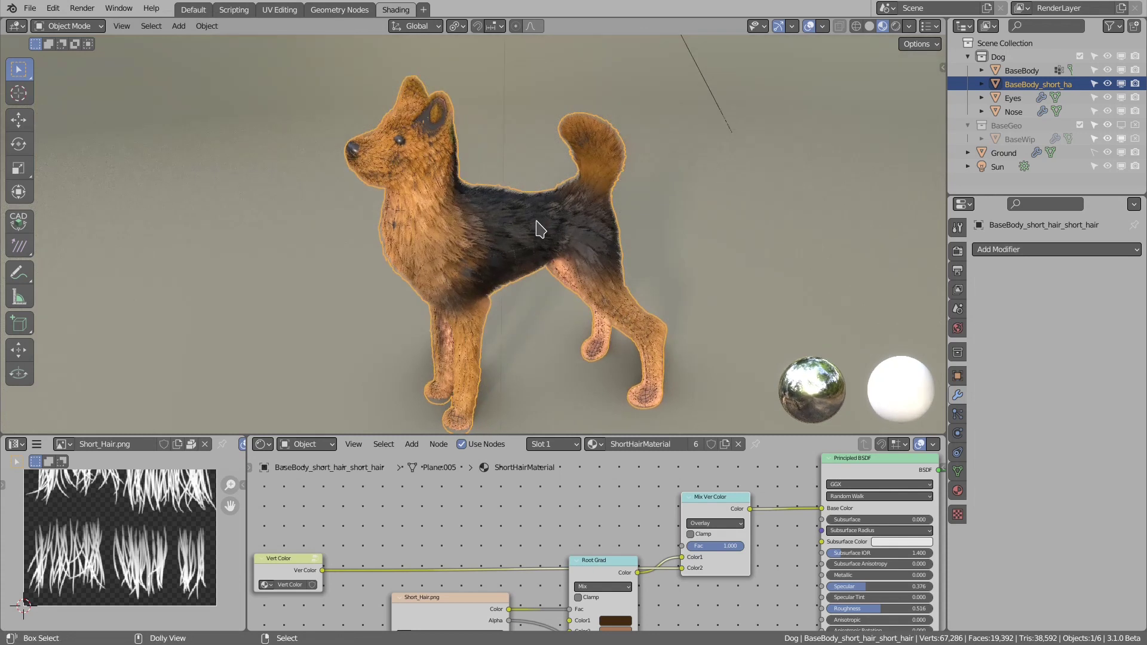
Bring back the editable fur from the converted mesh with Hair Tool's Restore Short Hair Base Mesh
{"action": "key", "text": "ctrl+shift+h"}
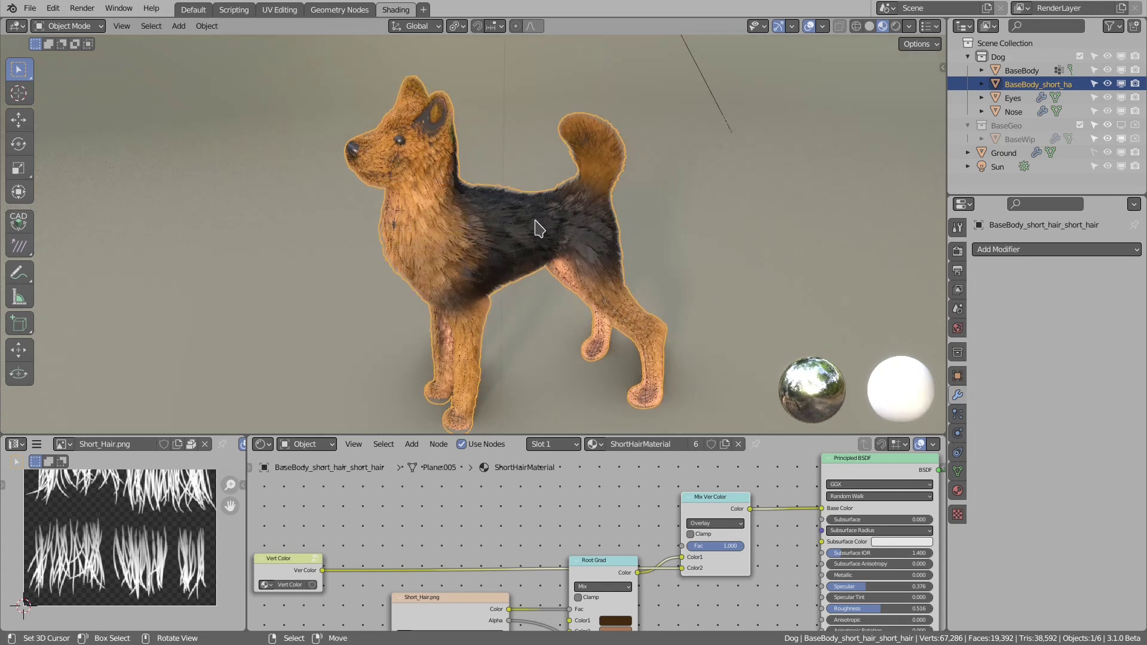
{"action": "key", "text": "ctrl+a"}
{"action": "left_click", "coordinate": [438, 180]}
{"action": "key", "text": "Escape"}
{"action": "key", "text": "ctrl+a"}
{"action": "left_click", "coordinate": [273, 167]}
{"action": "key", "text": "ctrl+shift+h"}
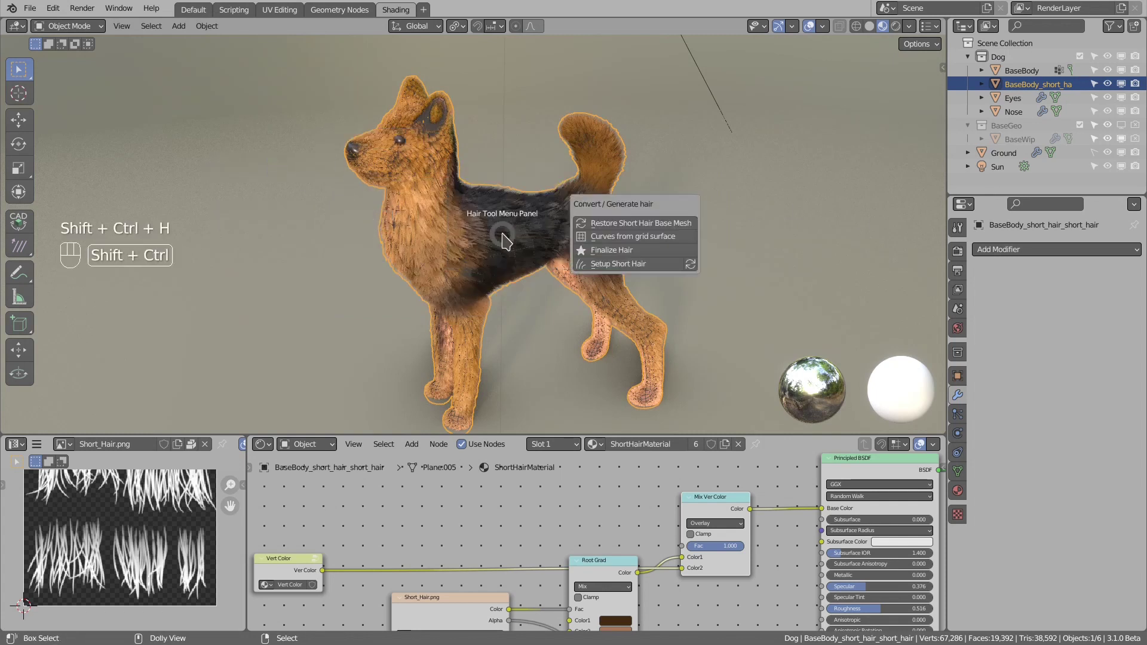
{"action": "left_click", "coordinate": [631, 230]}
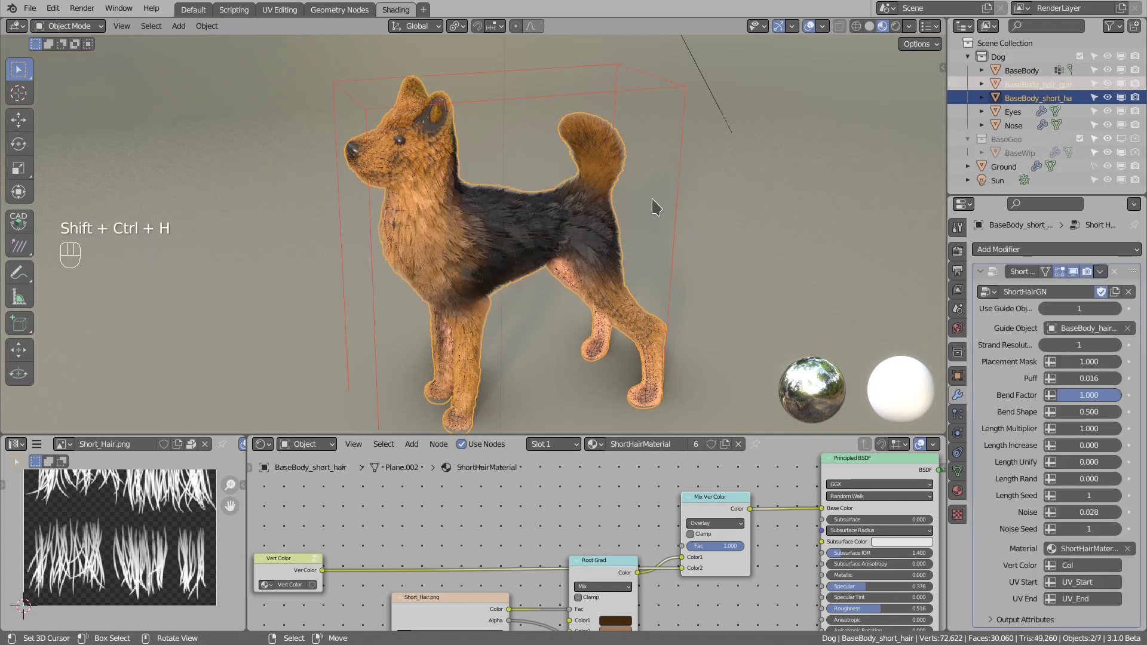
Select BaseBody_hair_guide and, in Sculpt Mode, pull the guide surface outward at the dog's chest with the Grab brush
{"action": "right_click", "coordinate": [515, 225]}
{"action": "right_click", "coordinate": [510, 179]}
{"action": "right_click", "coordinate": [521, 99]}
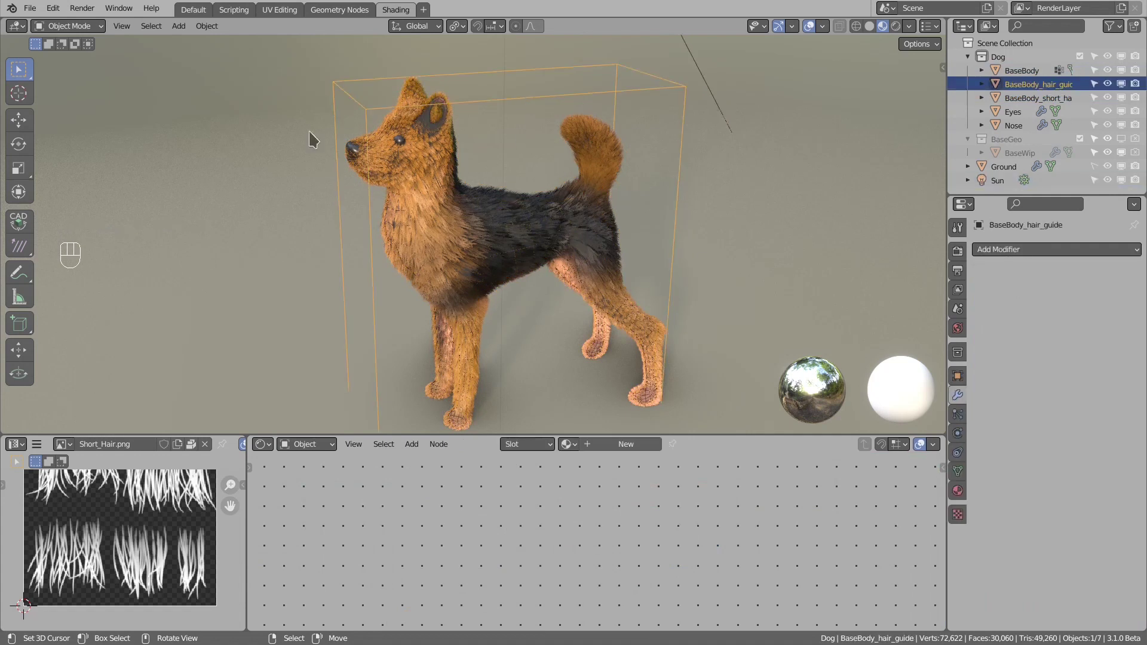
{"action": "mouse_move", "coordinate": [69, 26]}
{"action": "left_mouse_down"}
{"action": "mouse_move", "coordinate": [95, 88]}
{"action": "mouse_move", "coordinate": [91, 72]}
{"action": "left_mouse_up"}
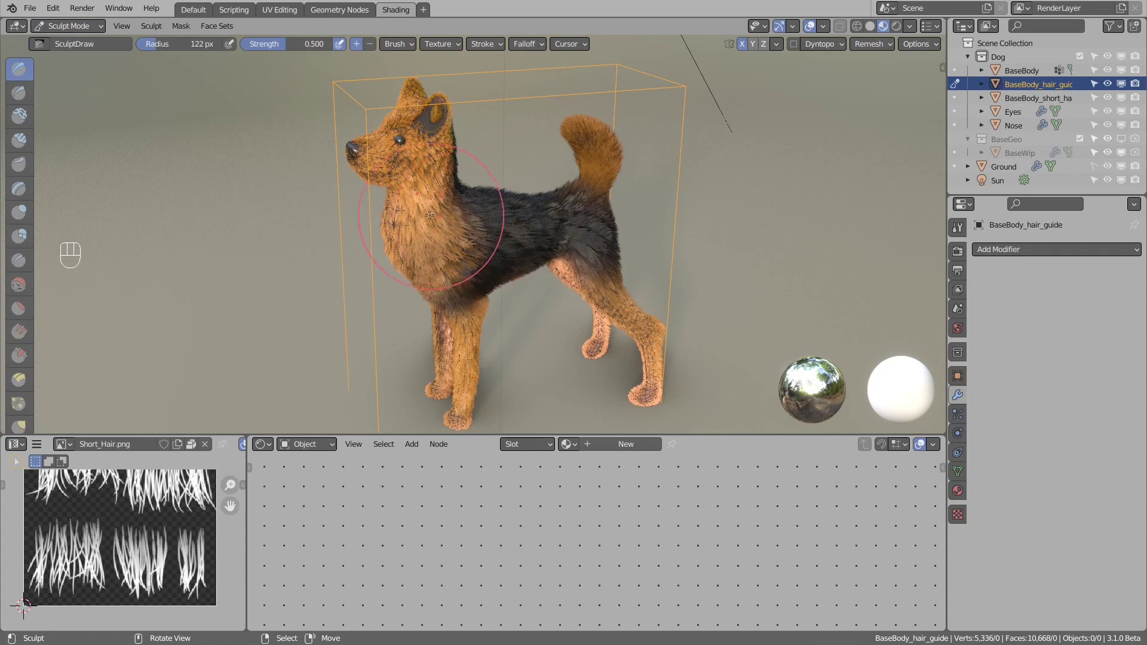
{"action": "middle_click_drag", "start_coordinate": [428, 215], "coordinate": [427, 210]}
{"action": "key", "text": "g"}
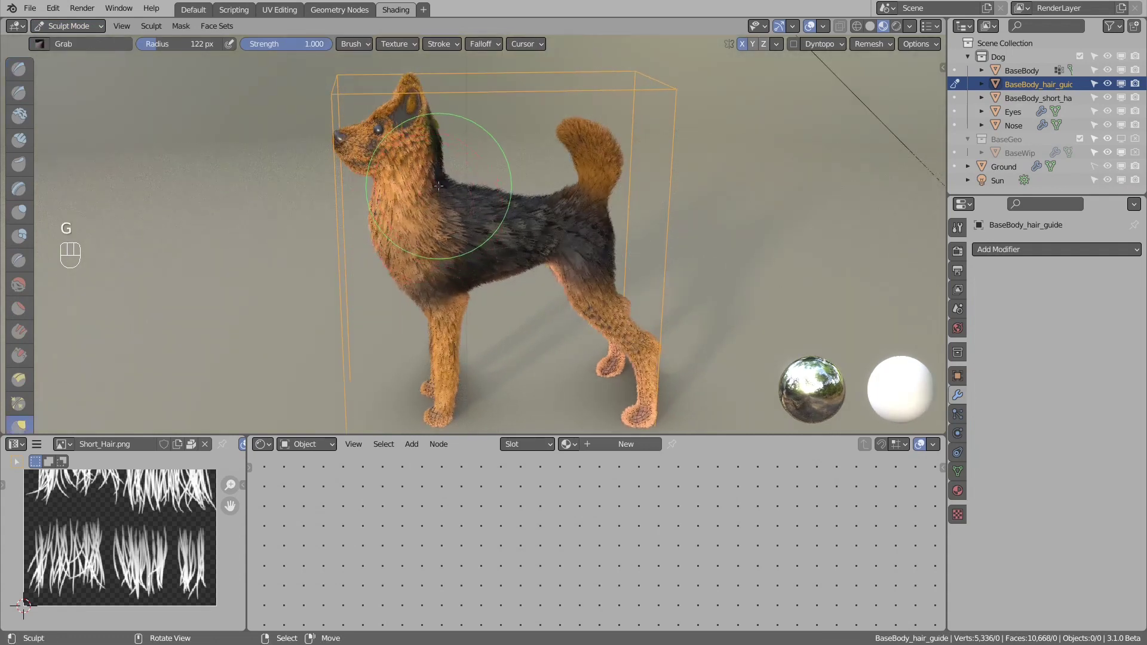
{"action": "mouse_move", "coordinate": [441, 194]}
{"action": "left_mouse_down"}
{"action": "mouse_move", "coordinate": [375, 245]}
{"action": "mouse_move", "coordinate": [377, 208]}
{"action": "left_mouse_up"}
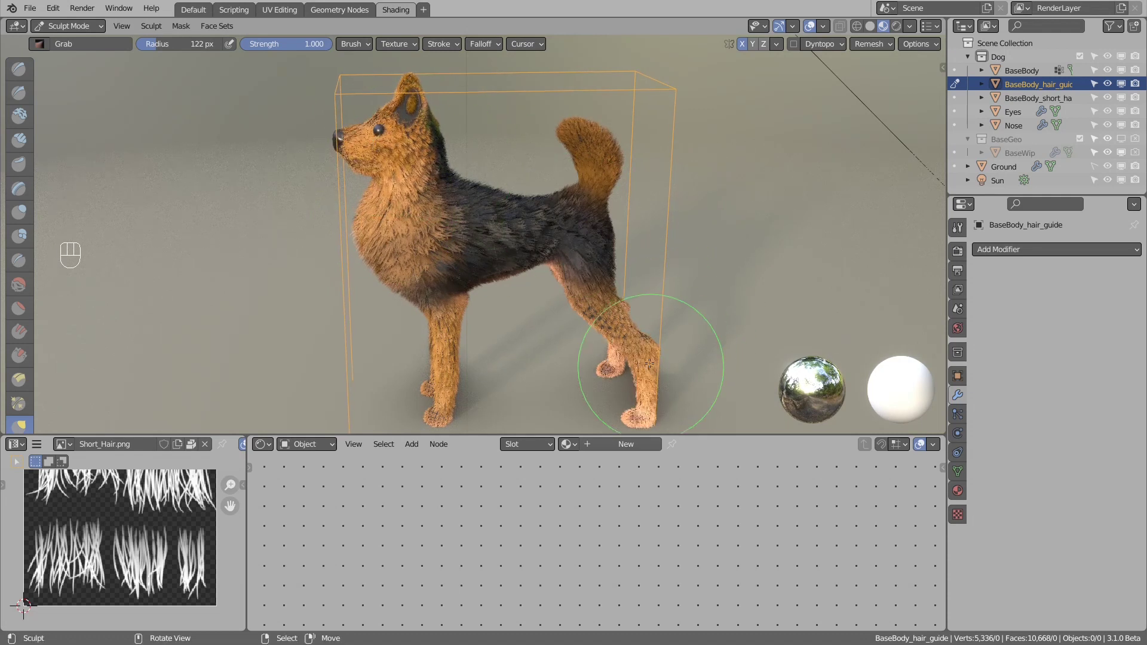
Return the hair guide to Object Mode and select the short fur object
{"action": "left_click", "coordinate": [69, 26]}
{"action": "left_click", "coordinate": [75, 41]}
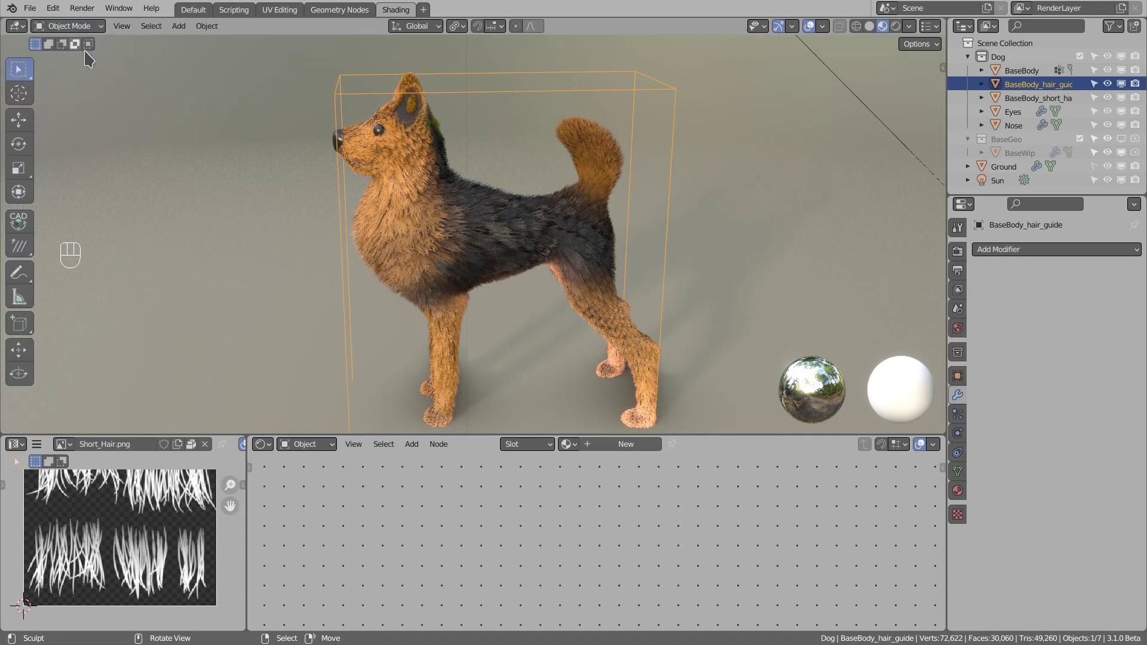
{"action": "left_click", "coordinate": [502, 238]}
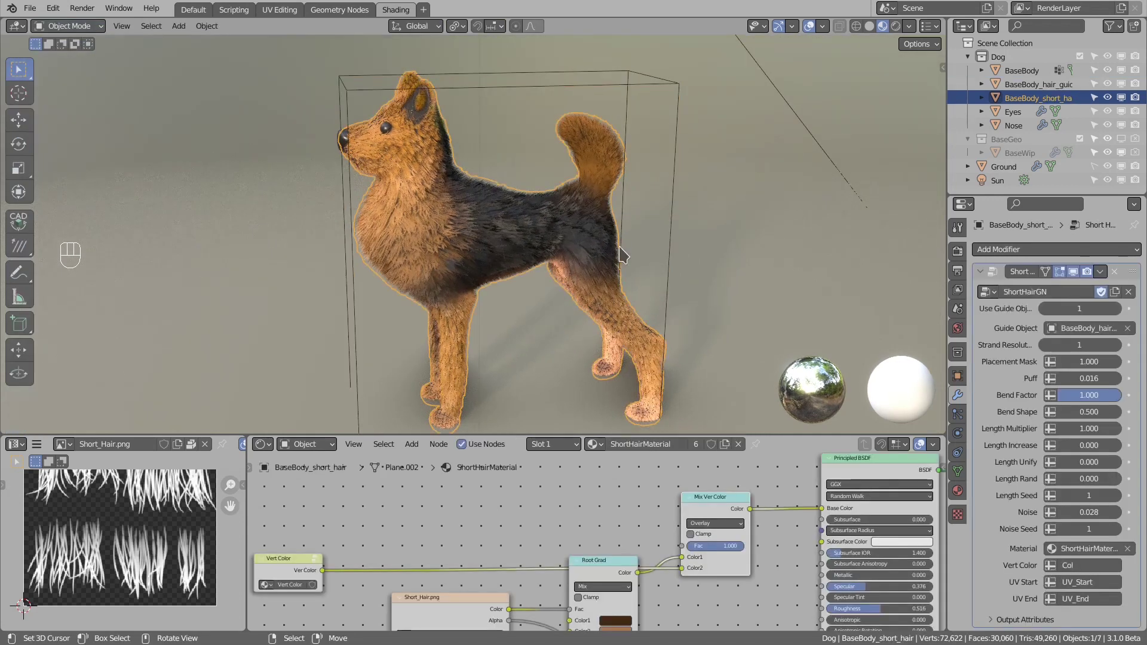
{"action": "middle_click_drag", "start_coordinate": [584, 249], "coordinate": [809, 231]}
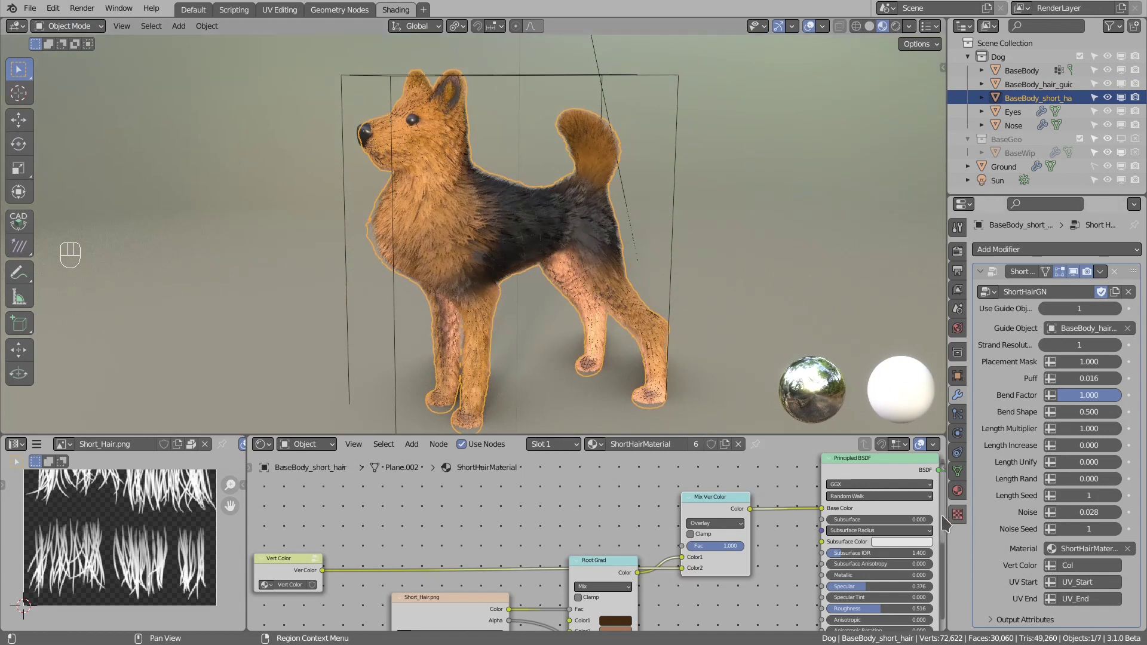